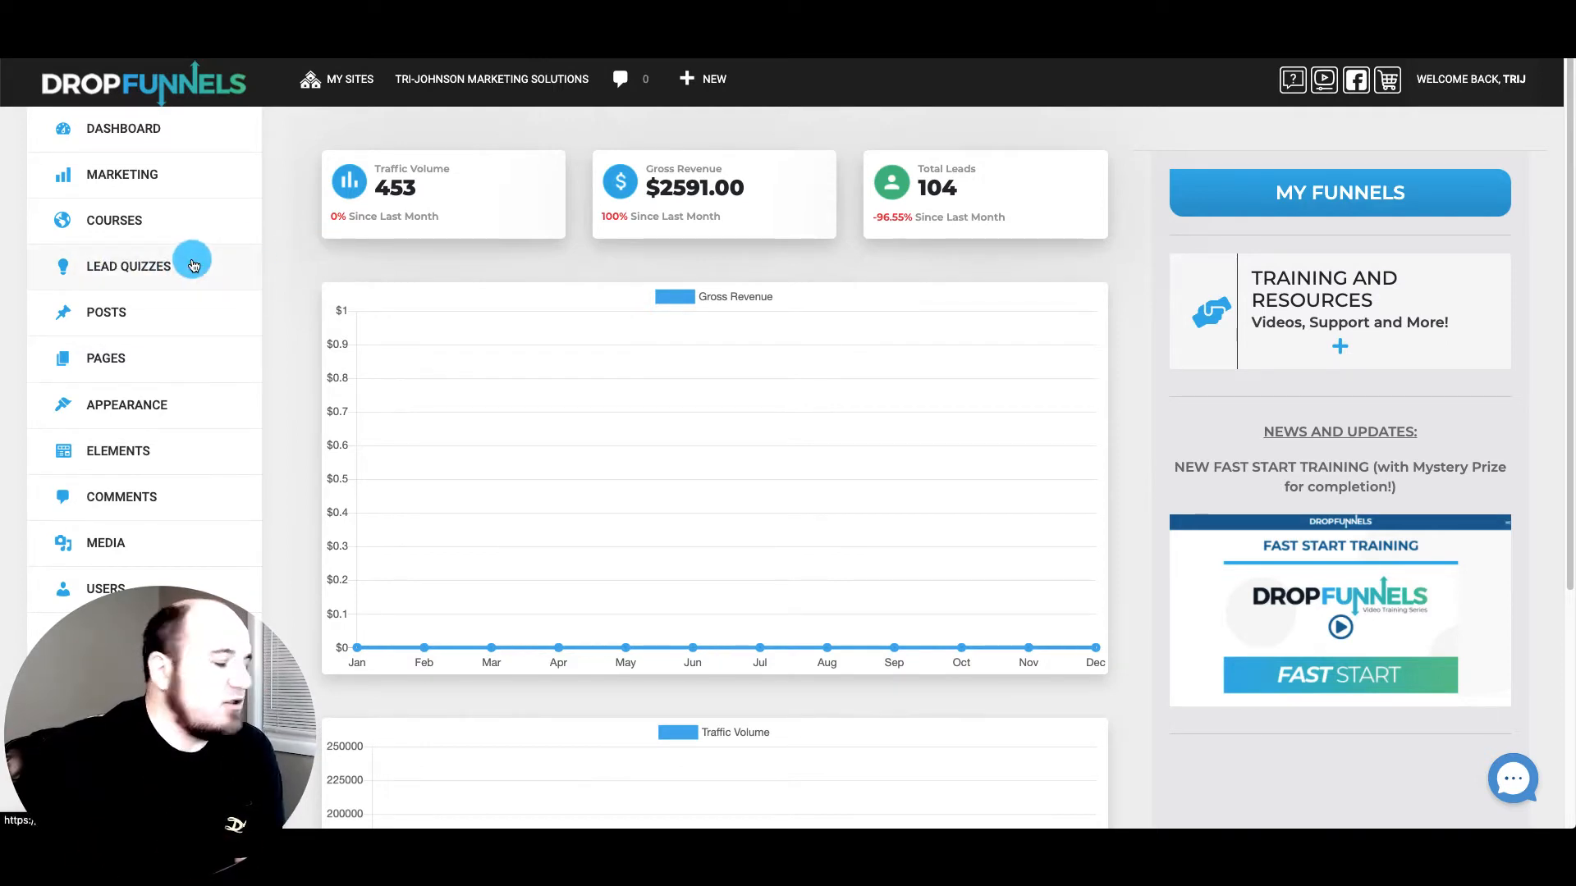
# Open the Lead Quizzes list showing the 'Quiz: Unlock Your Marketing Automation Toolkit' entry
pyautogui.click(188, 267)
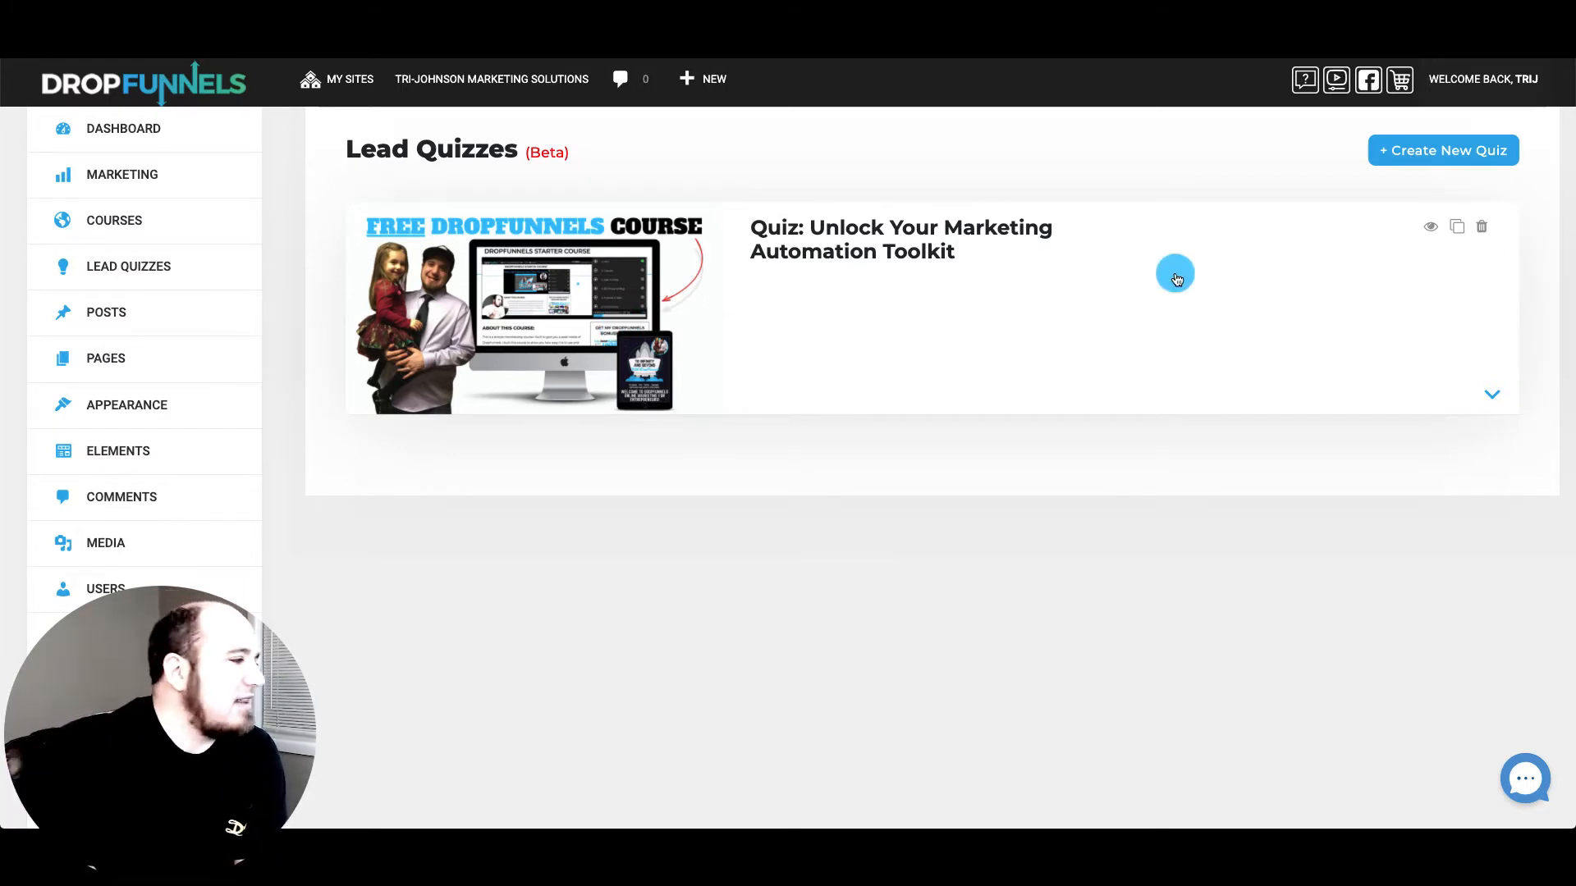
# Expand the Marketing Automation Toolkit quiz and keep its layout on Full list
pyautogui.click(1492, 394)
pyautogui.scroll(-3, 971, 312)
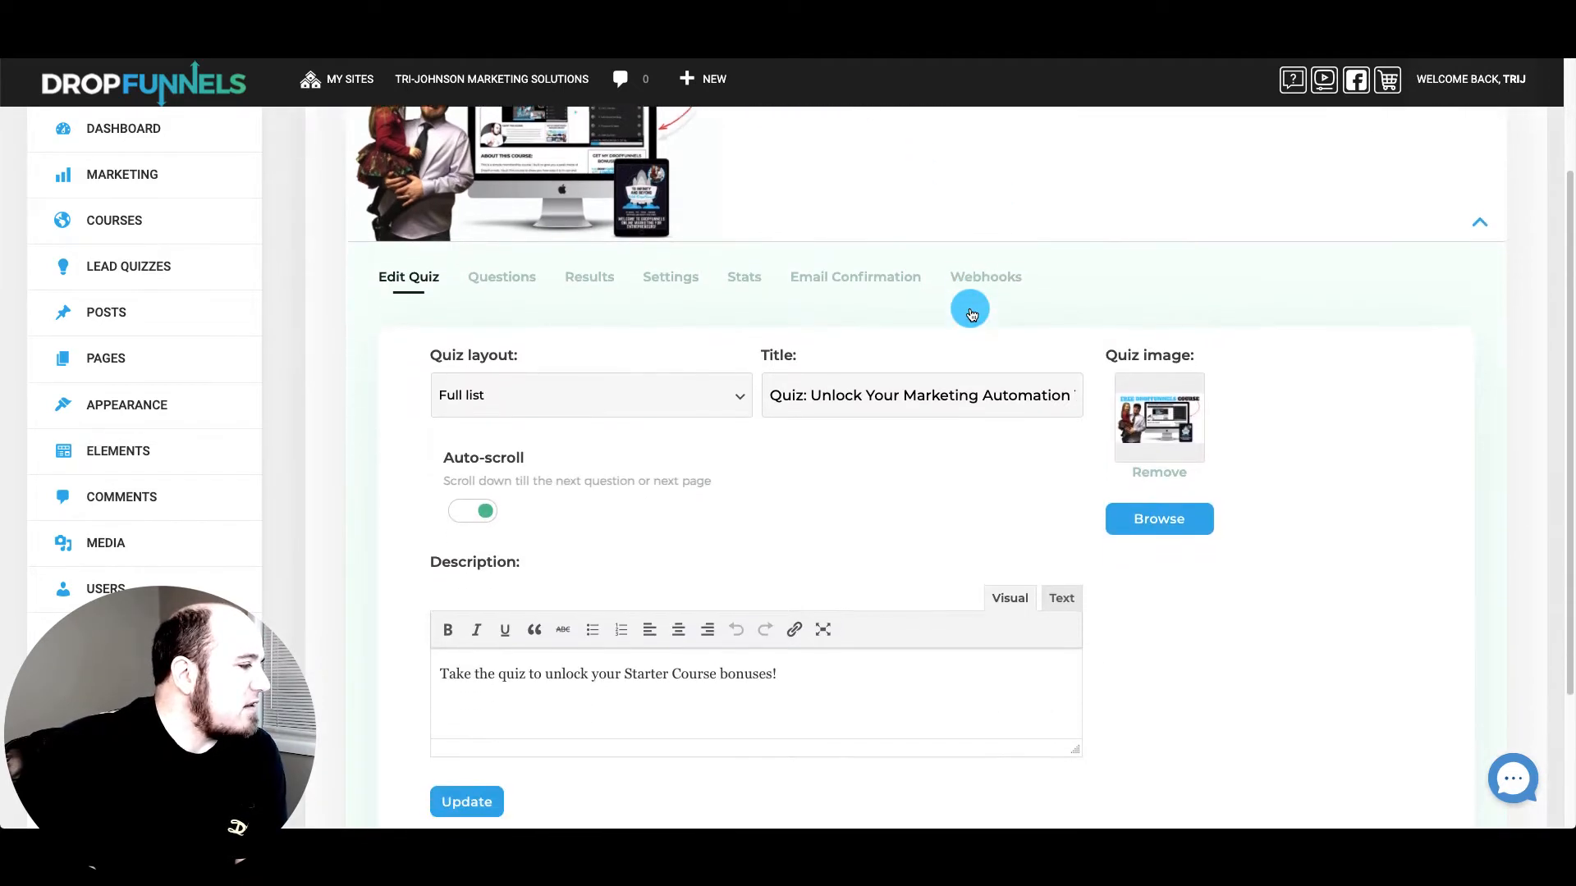
pyautogui.scroll(3, 614, 307)
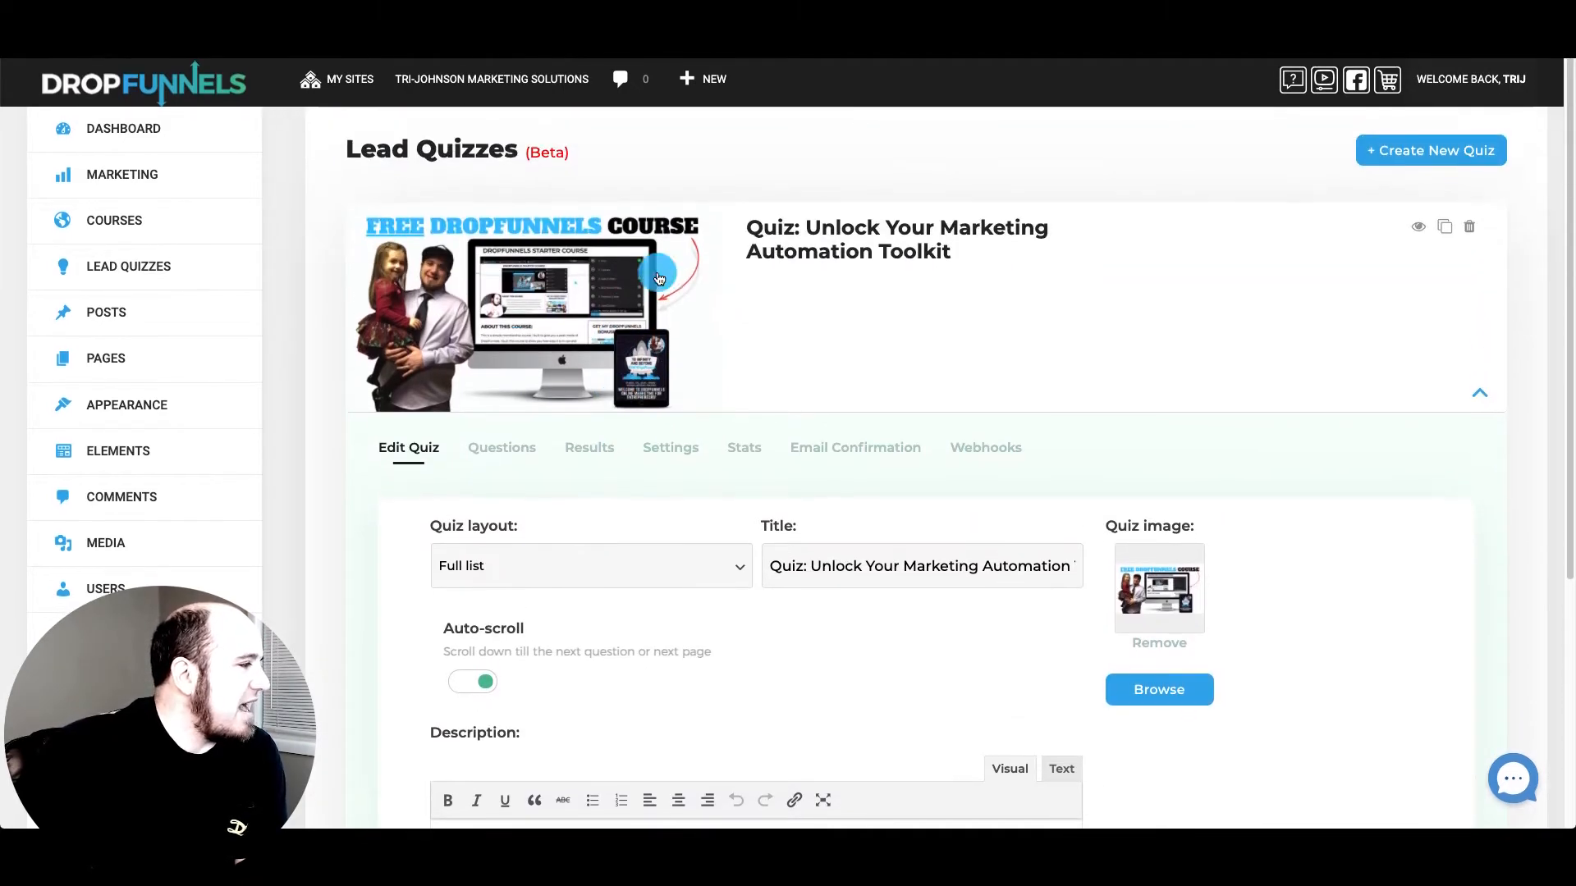
pyautogui.scroll(-4, 614, 307)
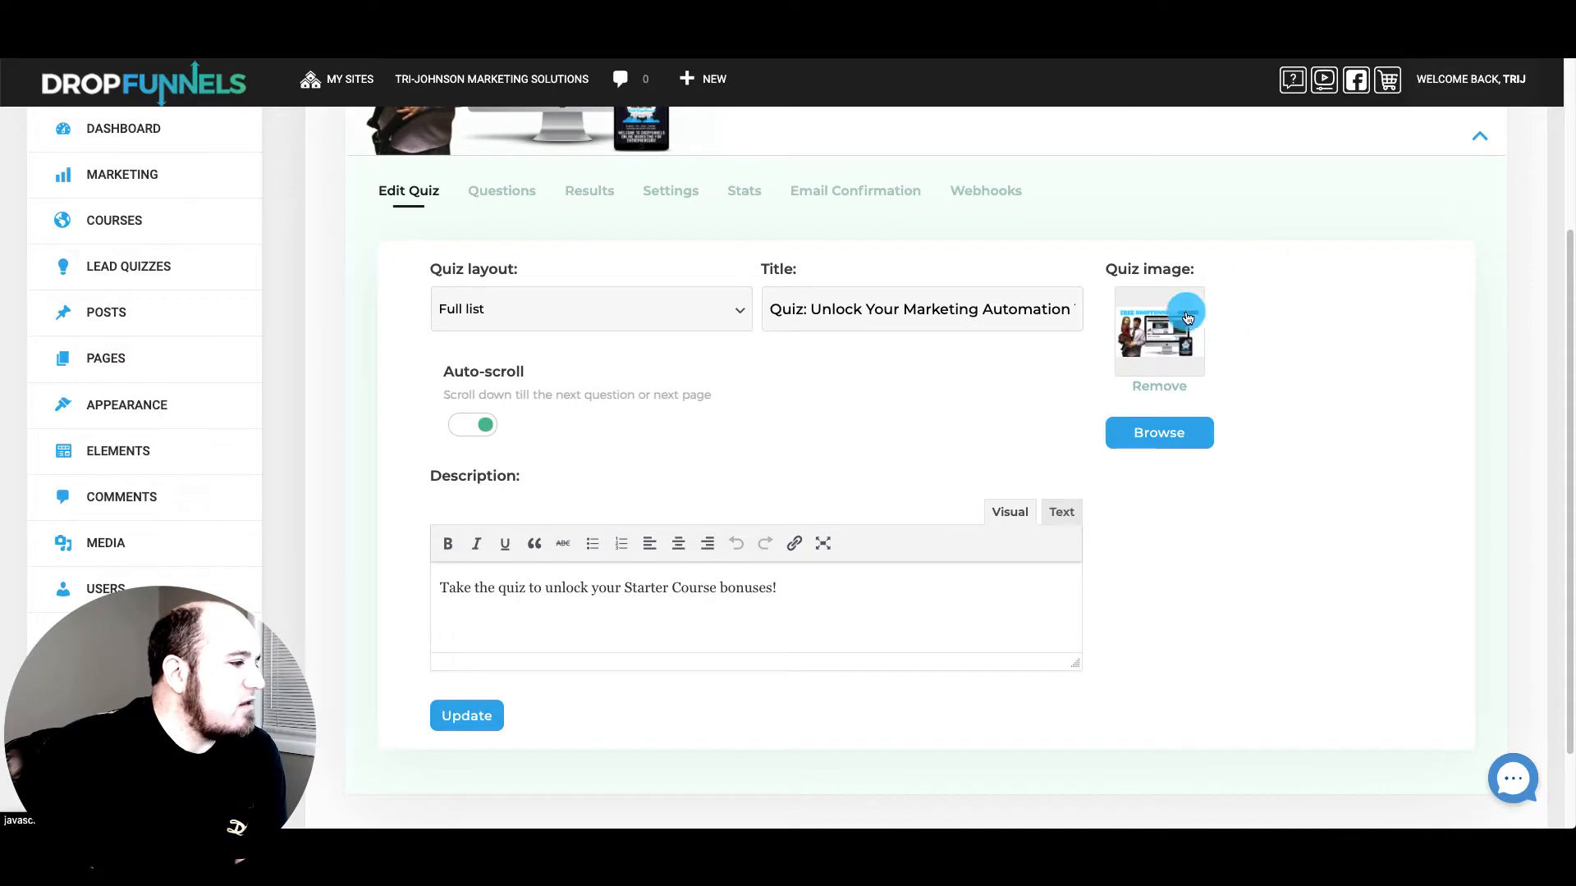
pyautogui.scroll(3, 1249, 267)
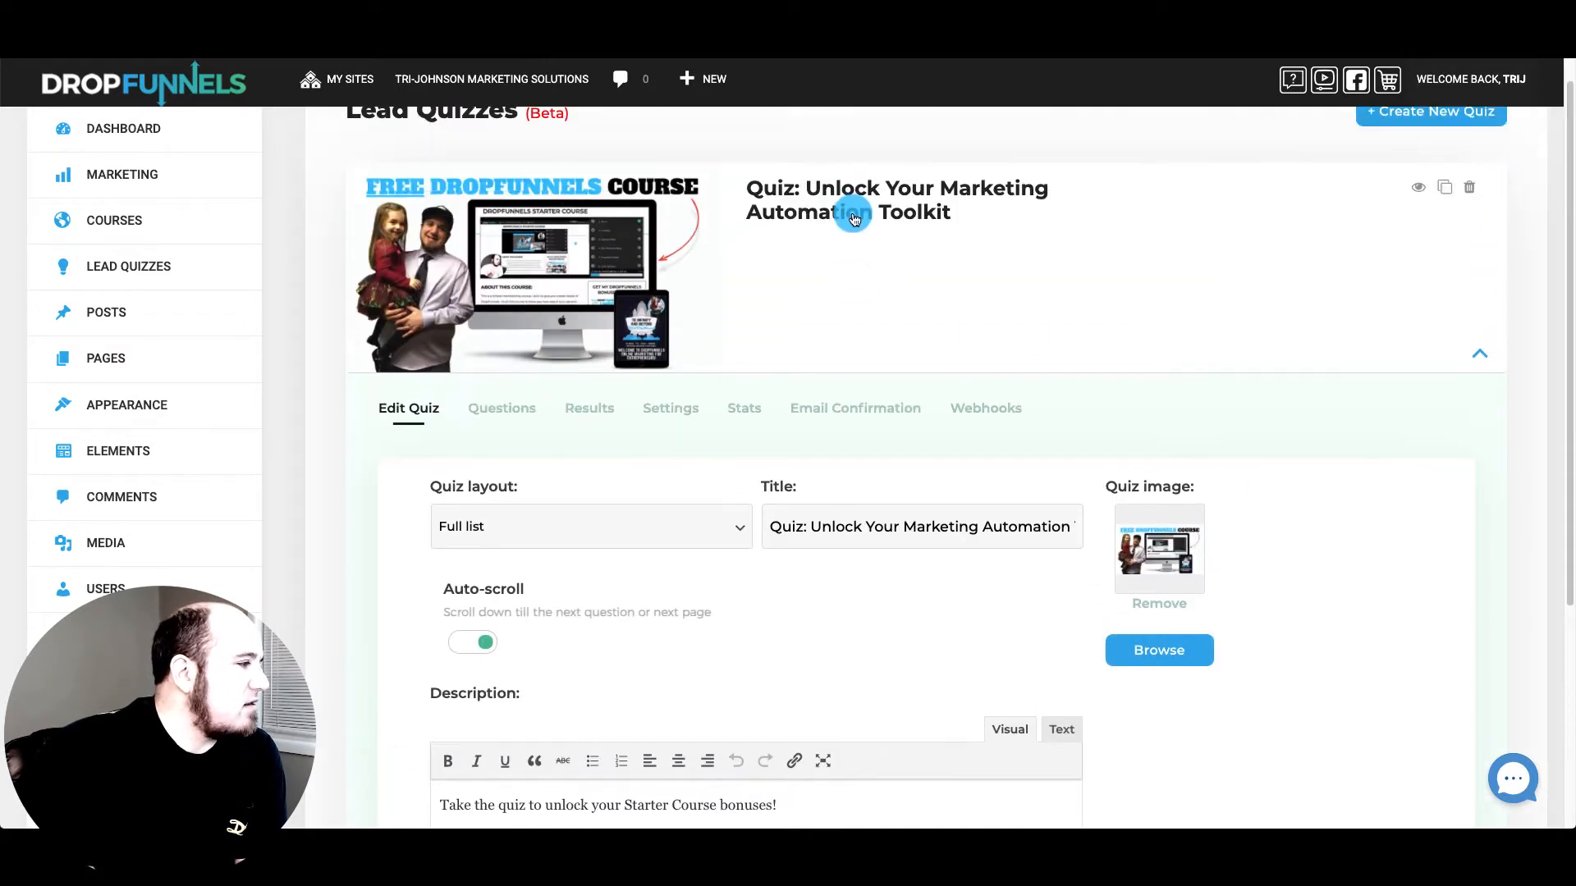
pyautogui.scroll(-3, 805, 489)
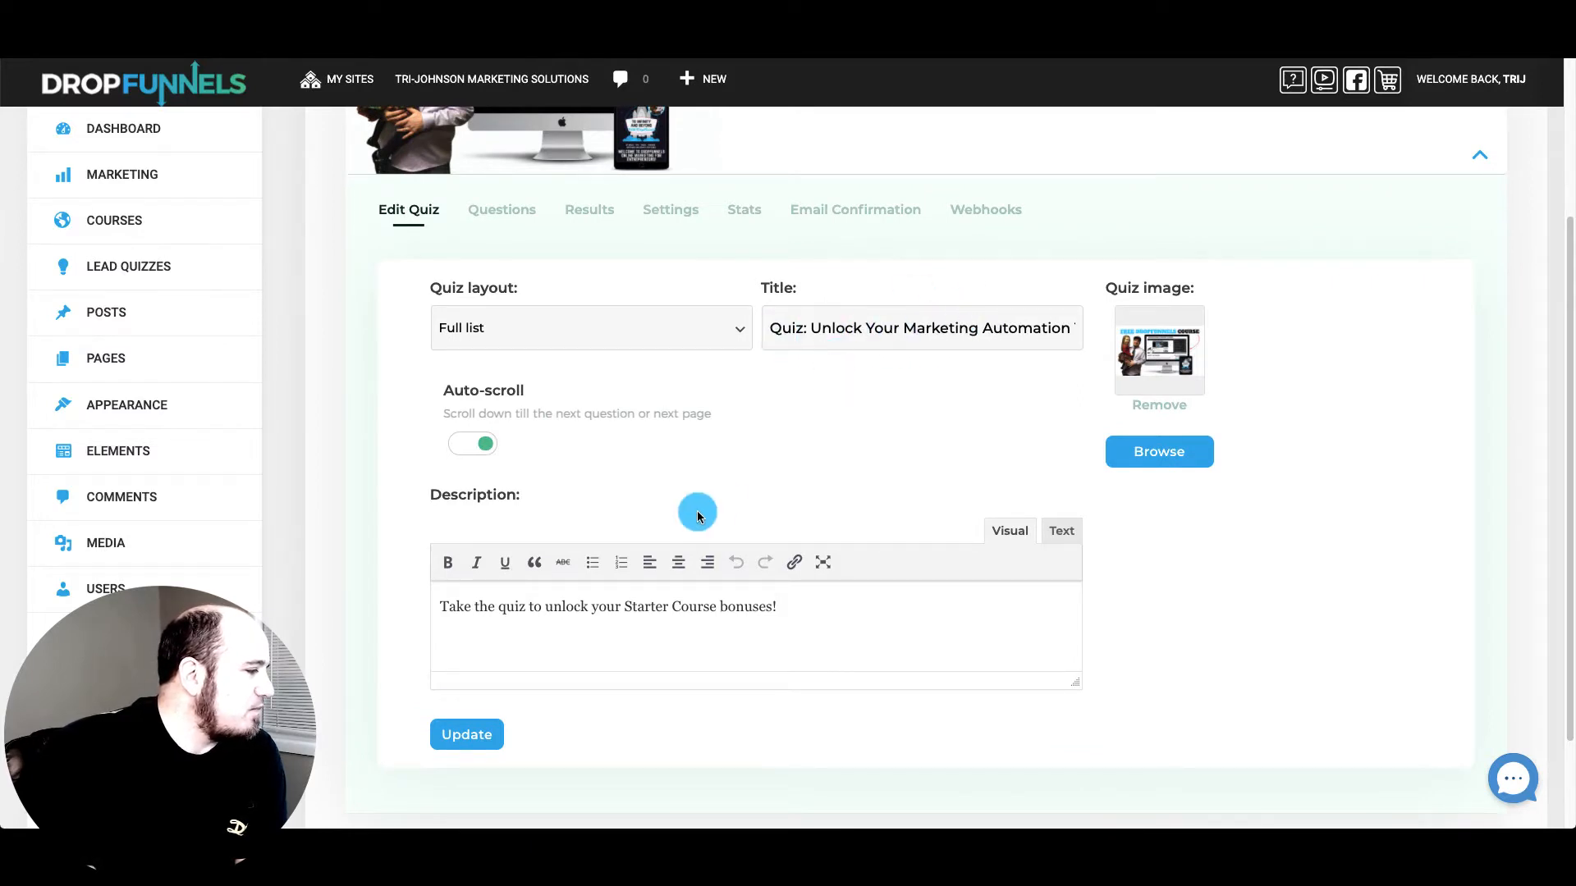
pyautogui.scroll(-1, 697, 513)
pyautogui.click(601, 282)
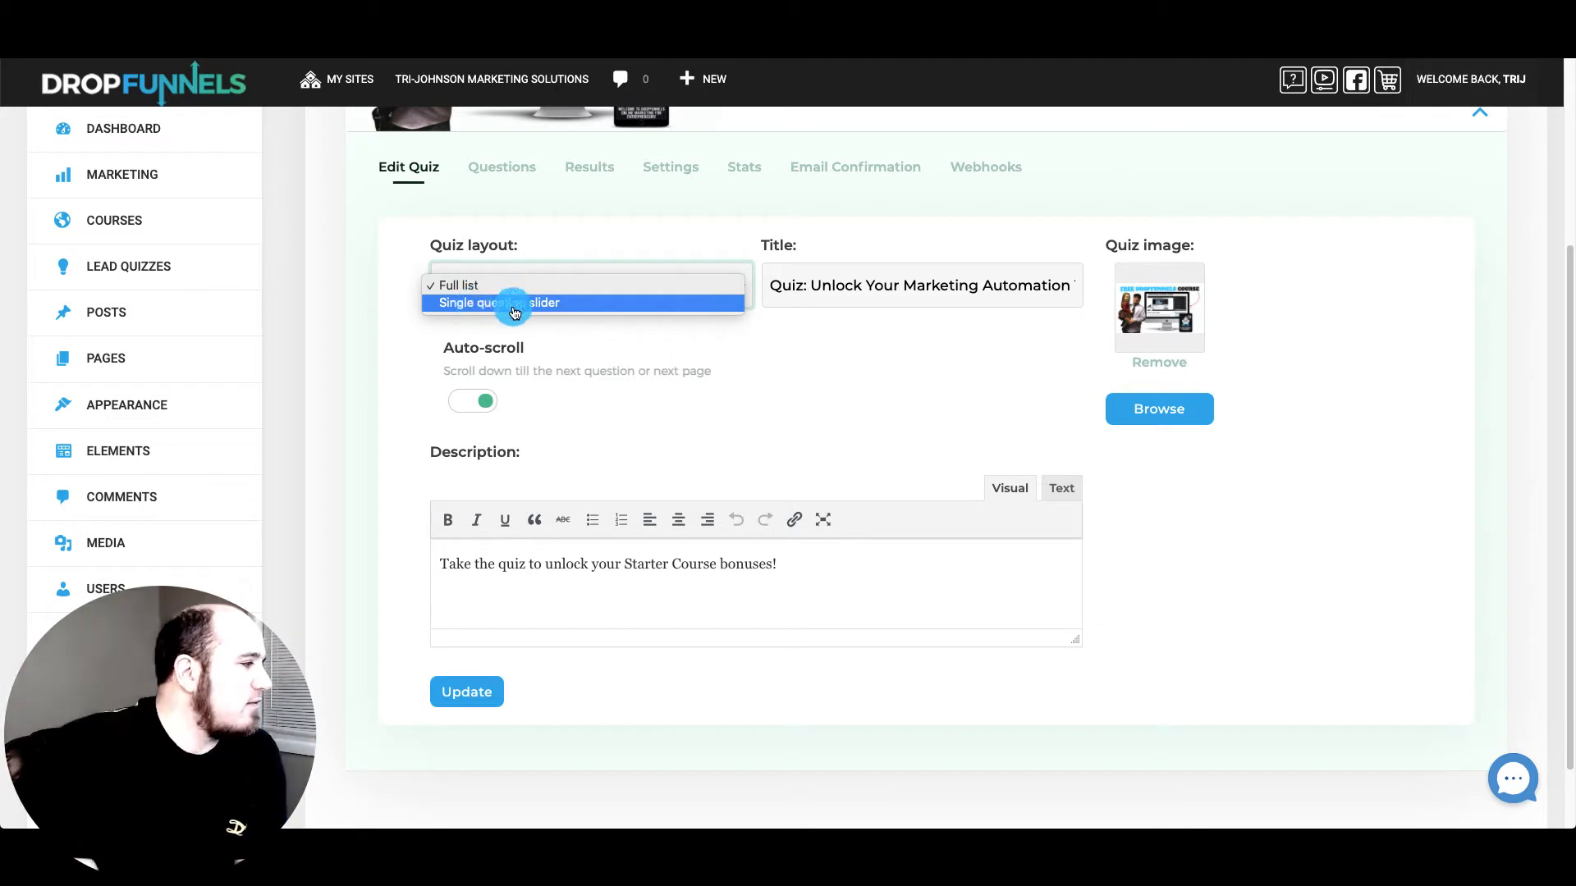
pyautogui.click(781, 422)
# Toggle Auto-scroll, review the quiz description unchanged, and move to the Questions tab
pyautogui.scroll(-1, 698, 406)
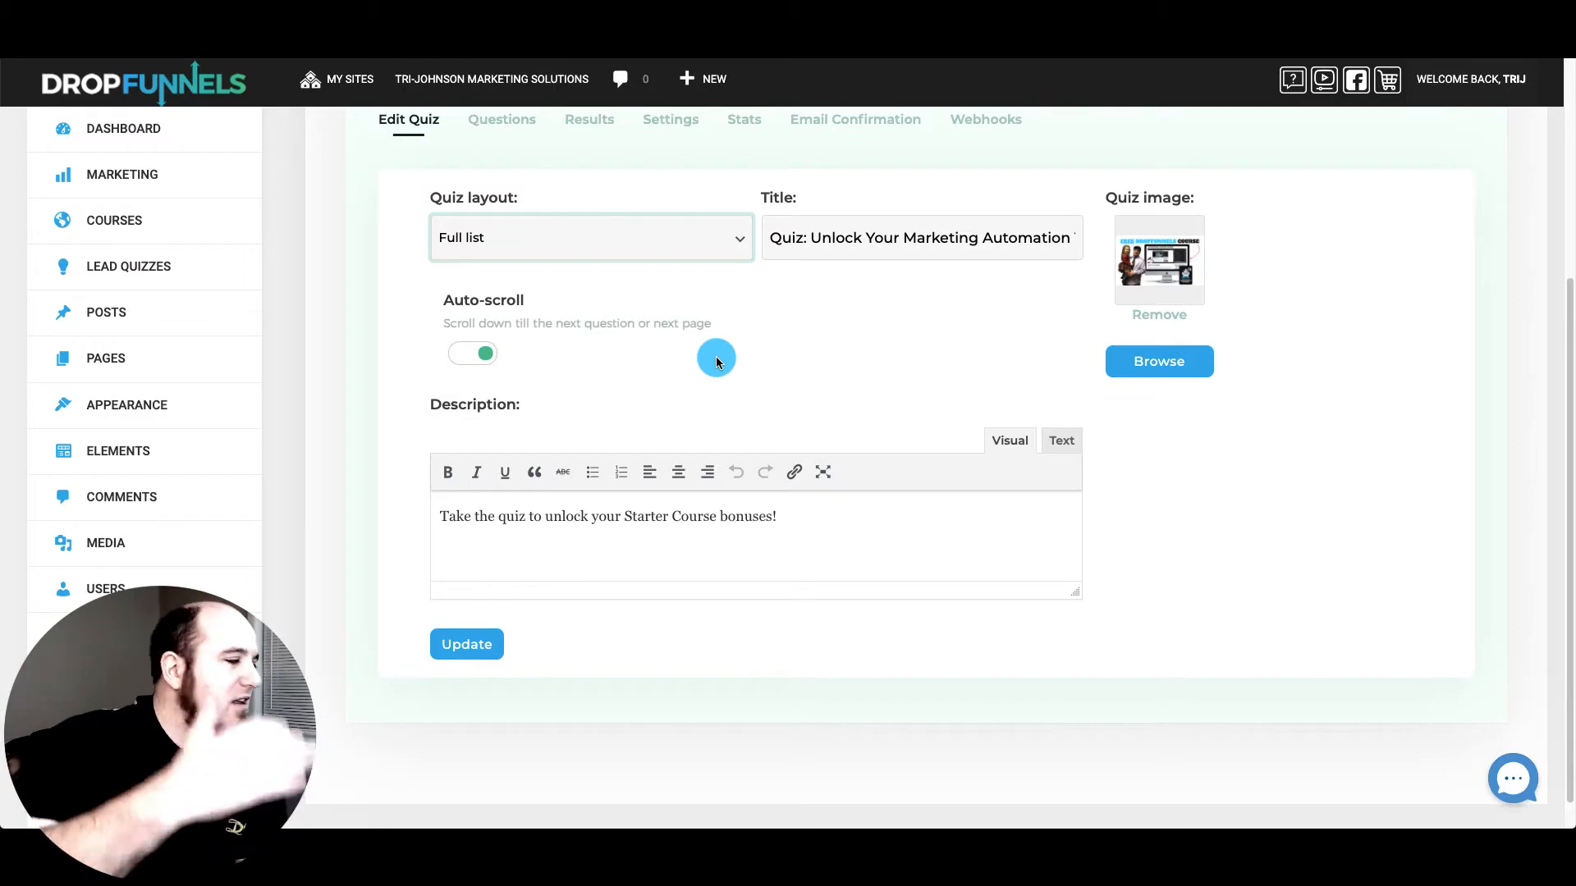
pyautogui.click(484, 353)
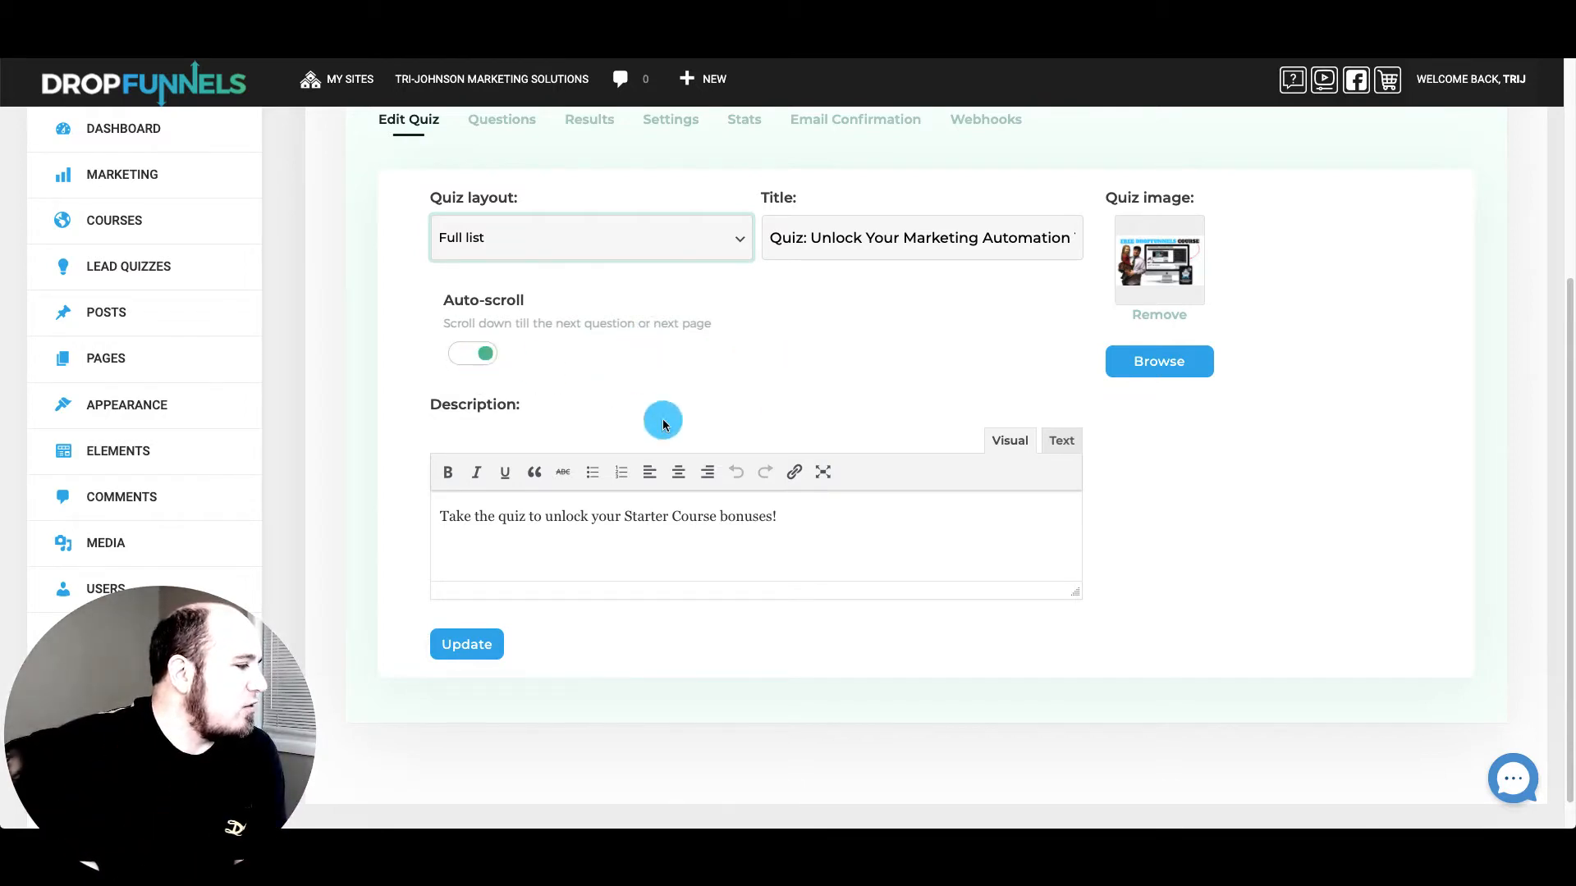
pyautogui.moveTo(823, 524); pyautogui.dragTo(411, 516)
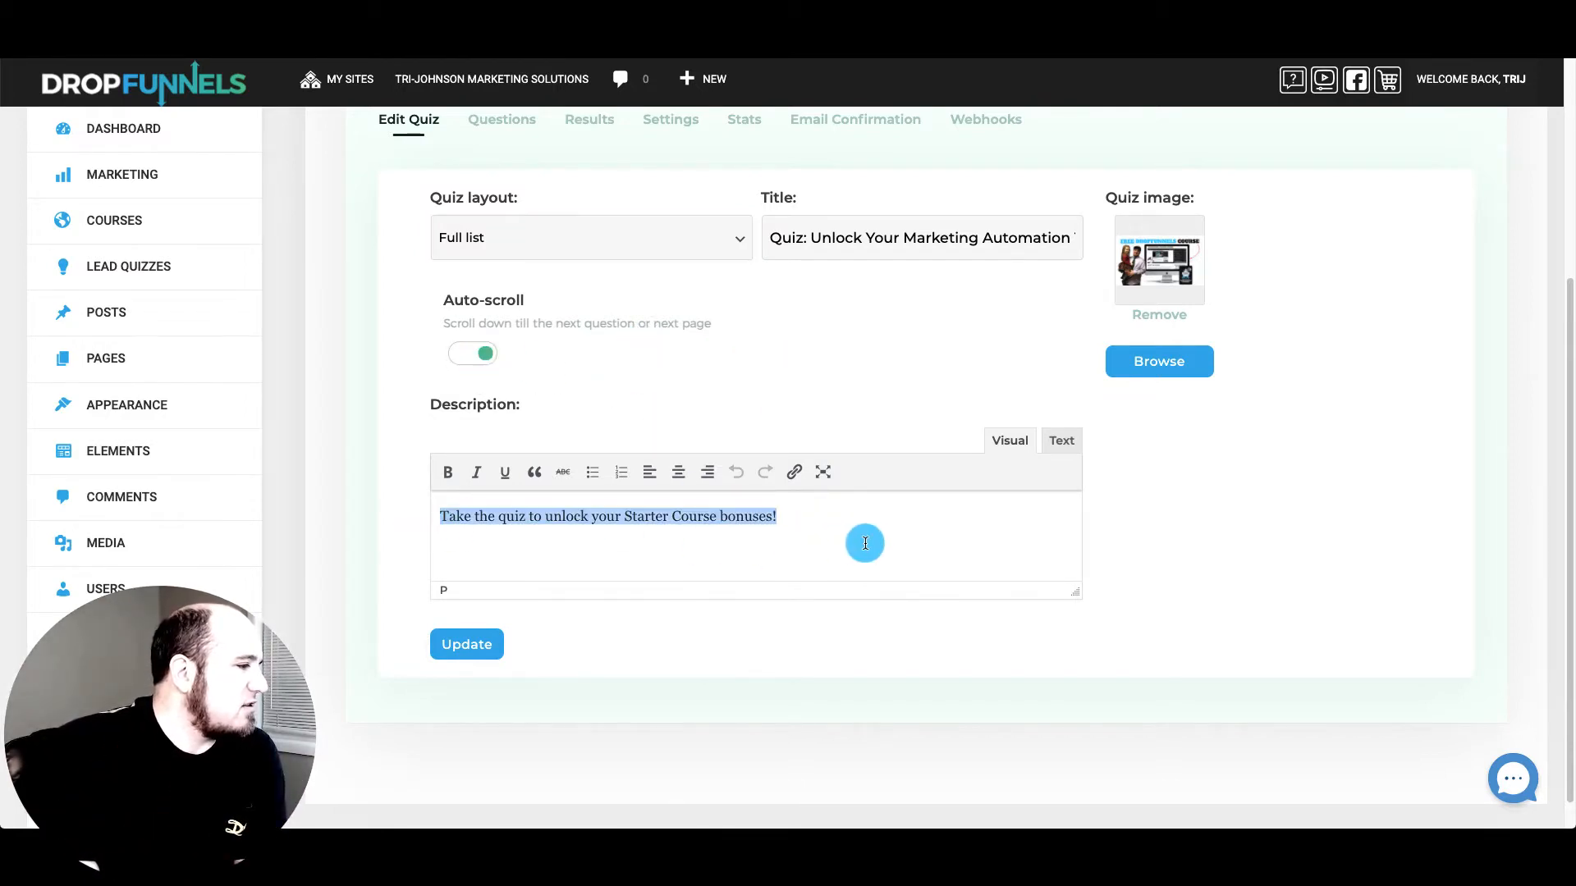
pyautogui.click(866, 514)
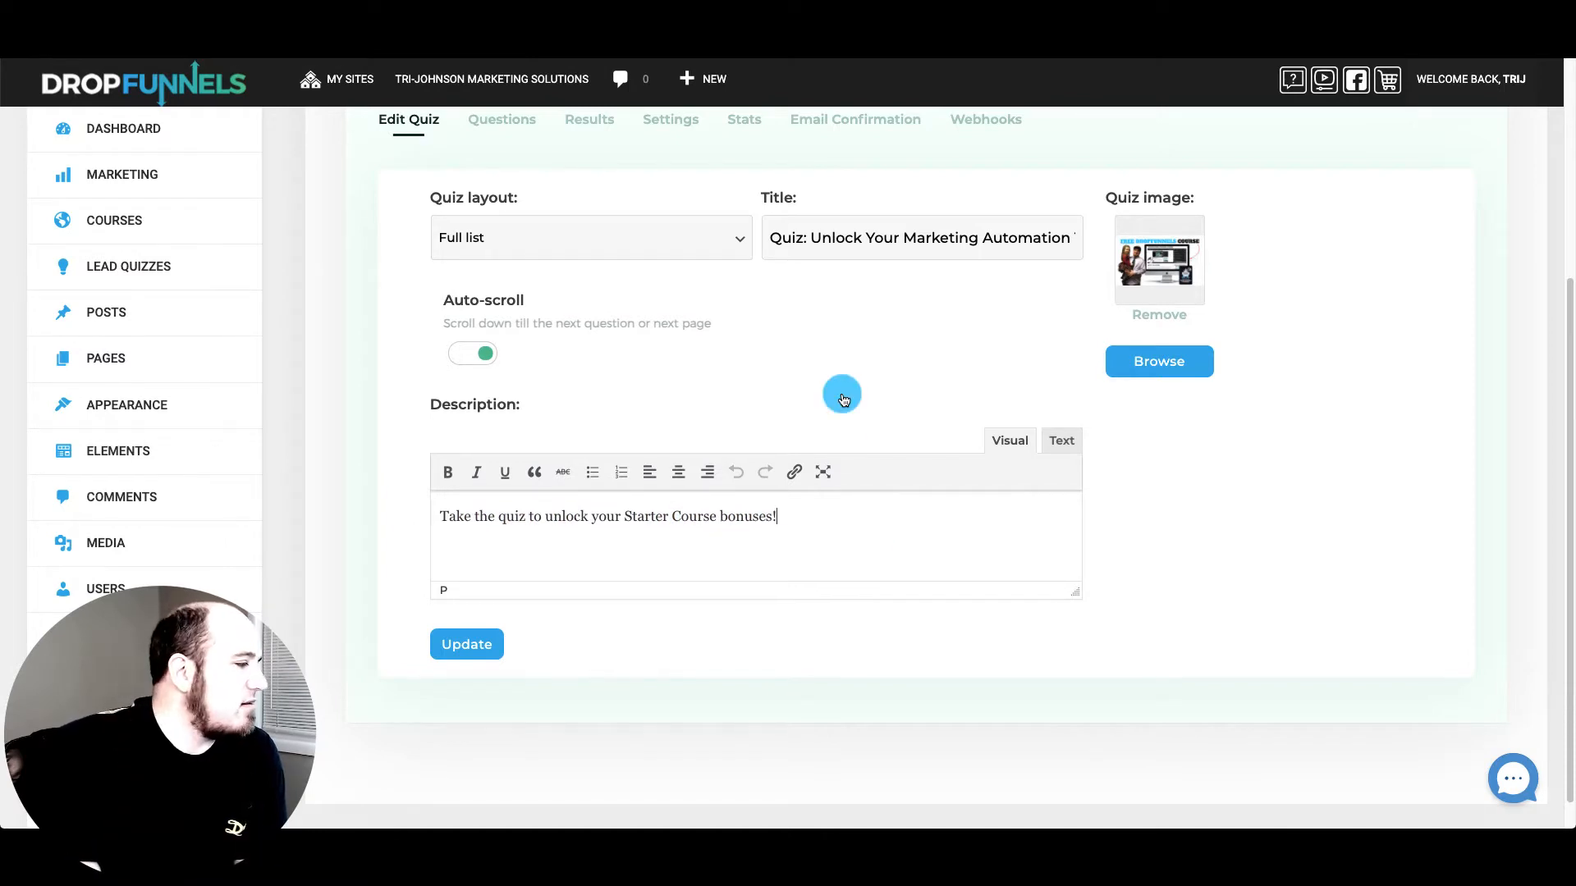
pyautogui.scroll(2, 841, 390)
pyautogui.scroll(3, 893, 479)
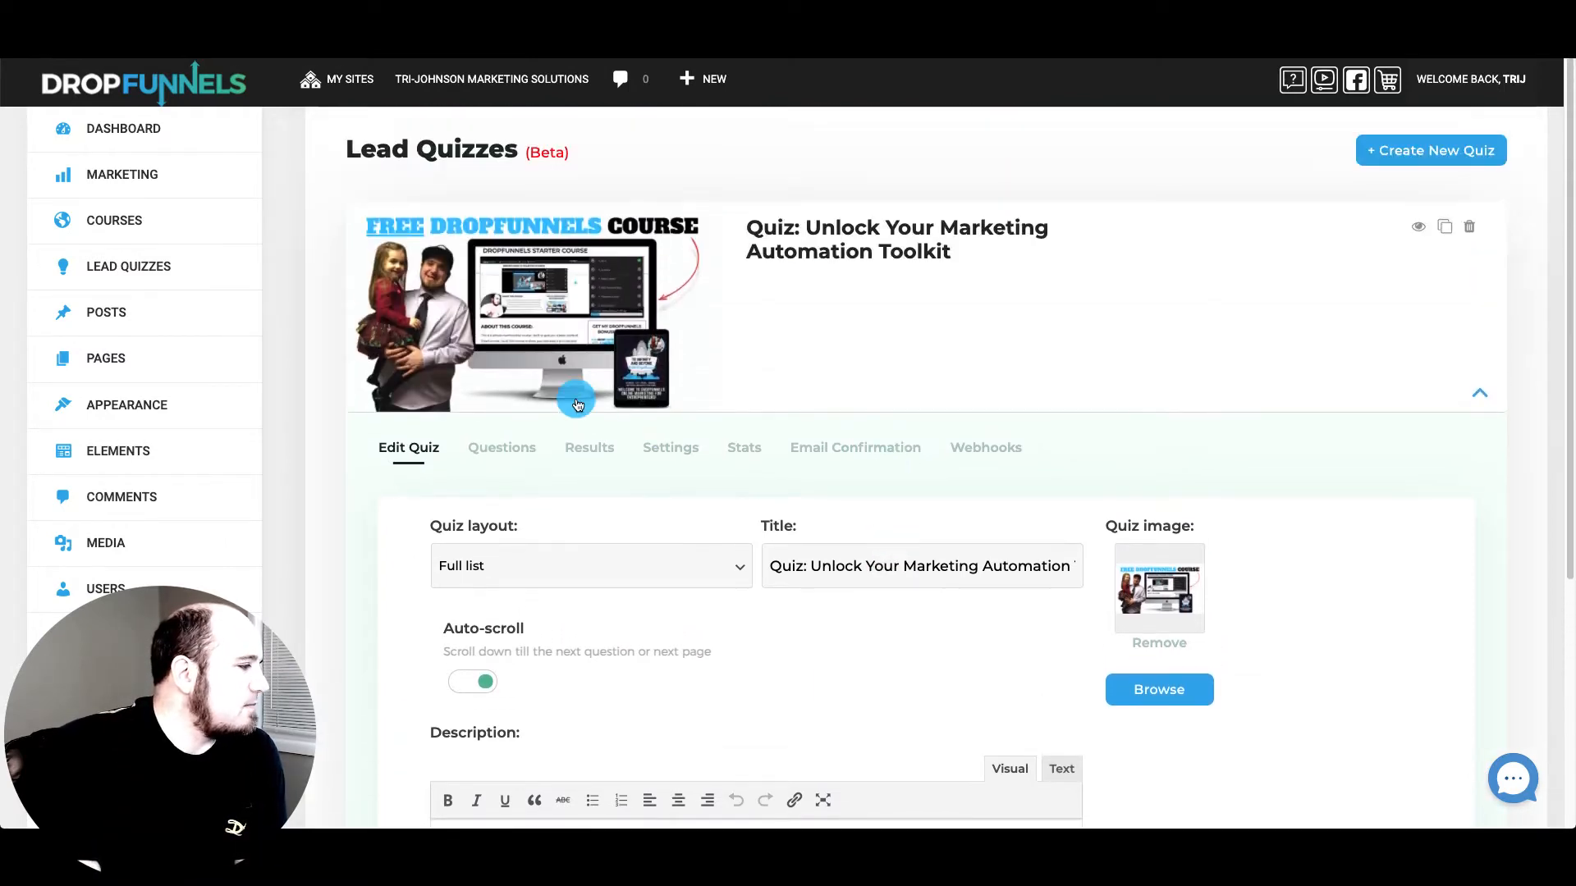
pyautogui.click(495, 450)
# Browse the Answer Type options without choosing, then expand the first Starter Course question
pyautogui.scroll(-1, 653, 404)
pyautogui.scroll(-2, 652, 400)
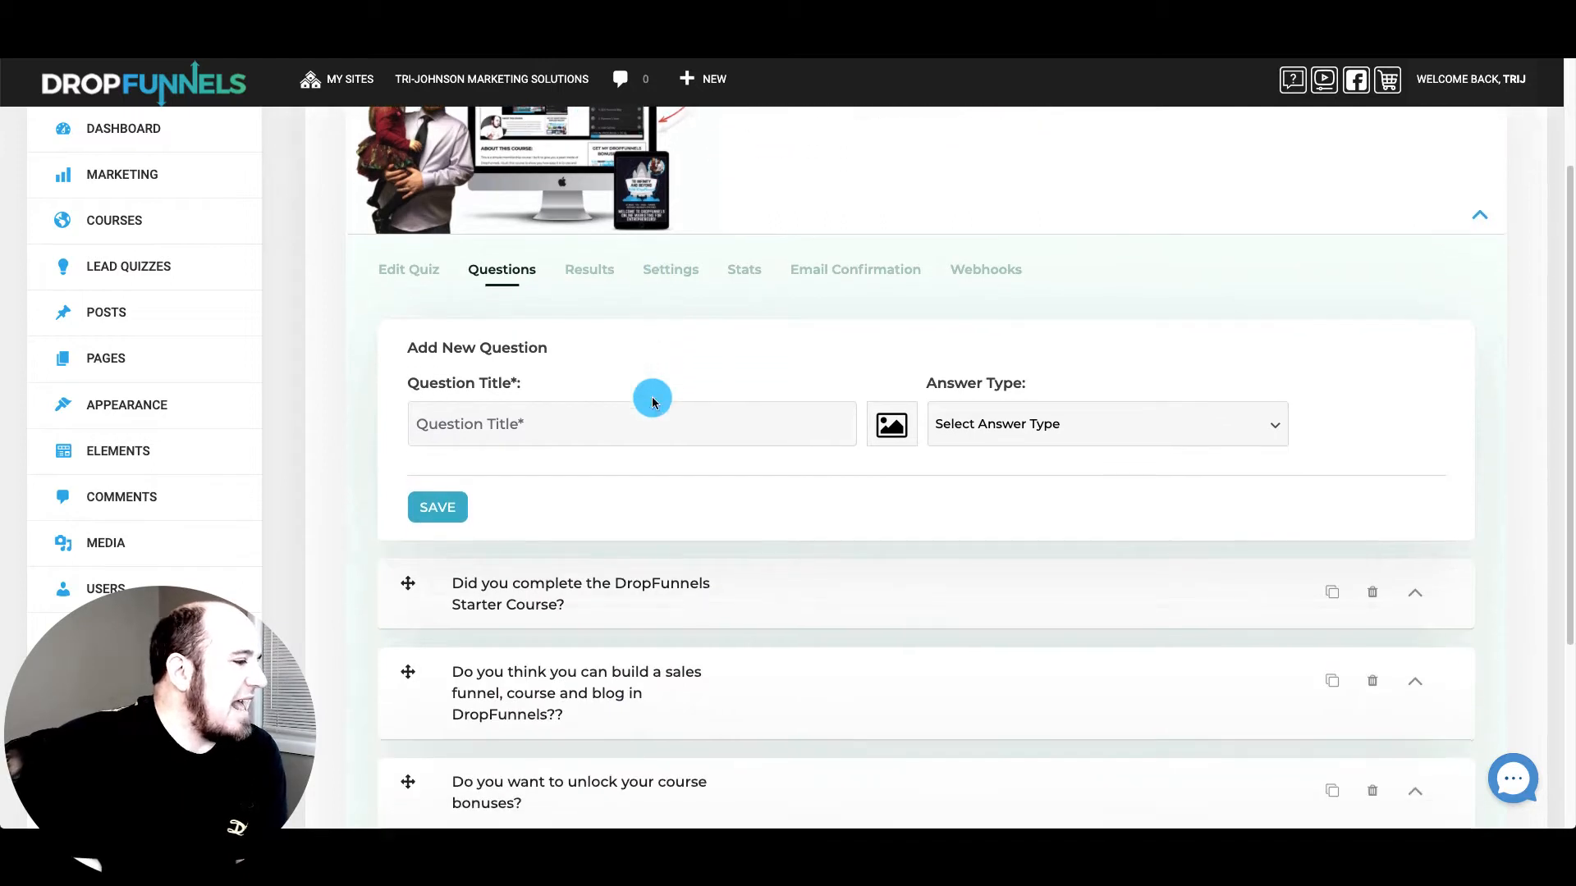
pyautogui.scroll(-2, 755, 619)
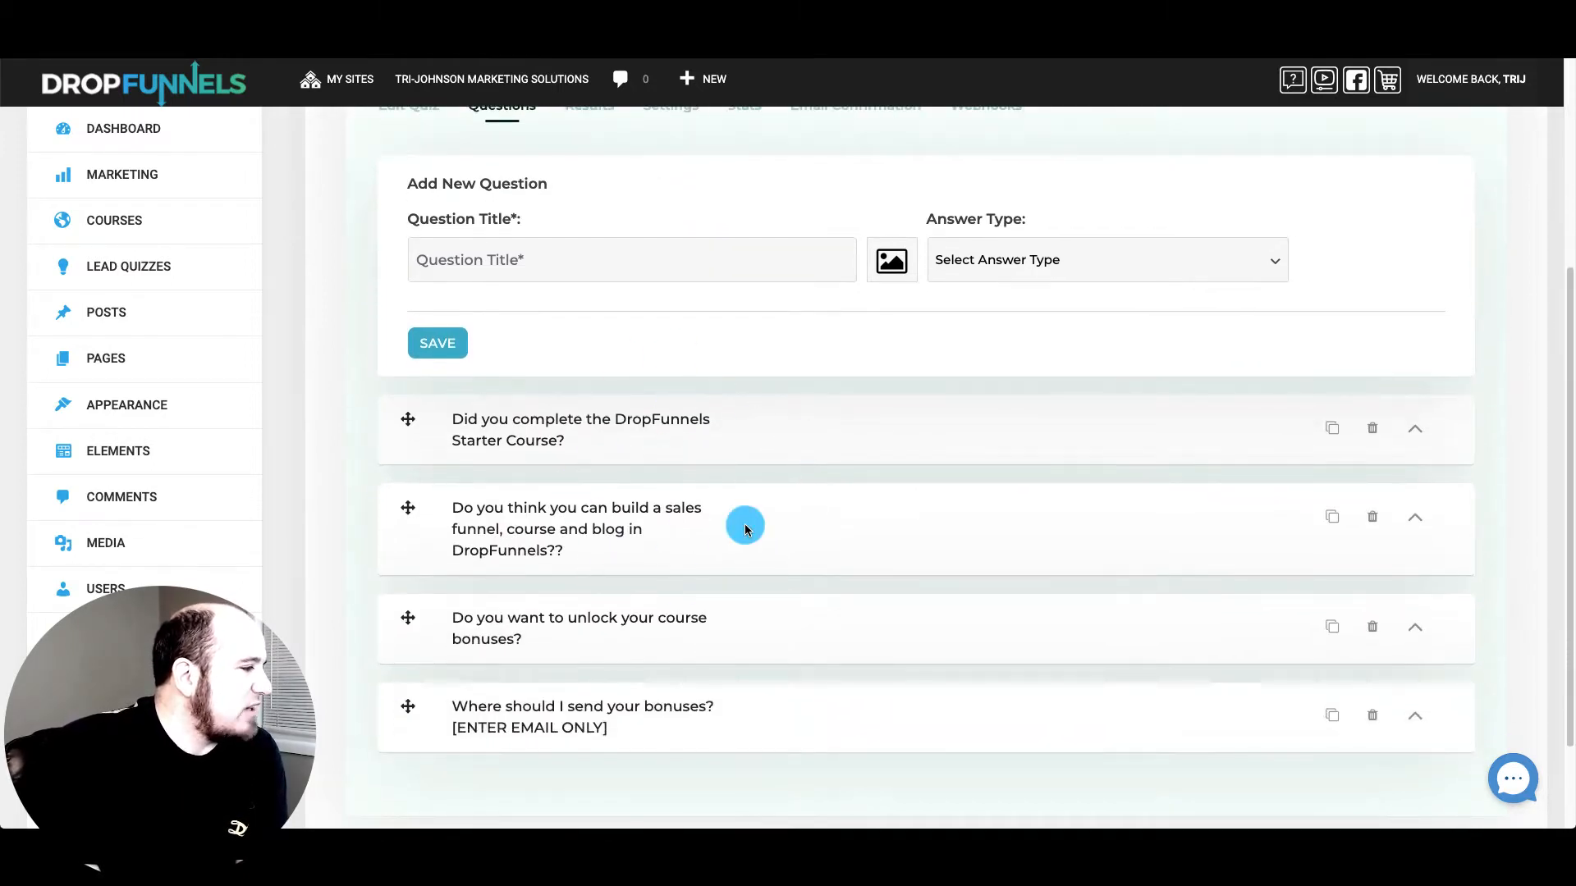
pyautogui.scroll(4, 742, 525)
pyautogui.click(1082, 451)
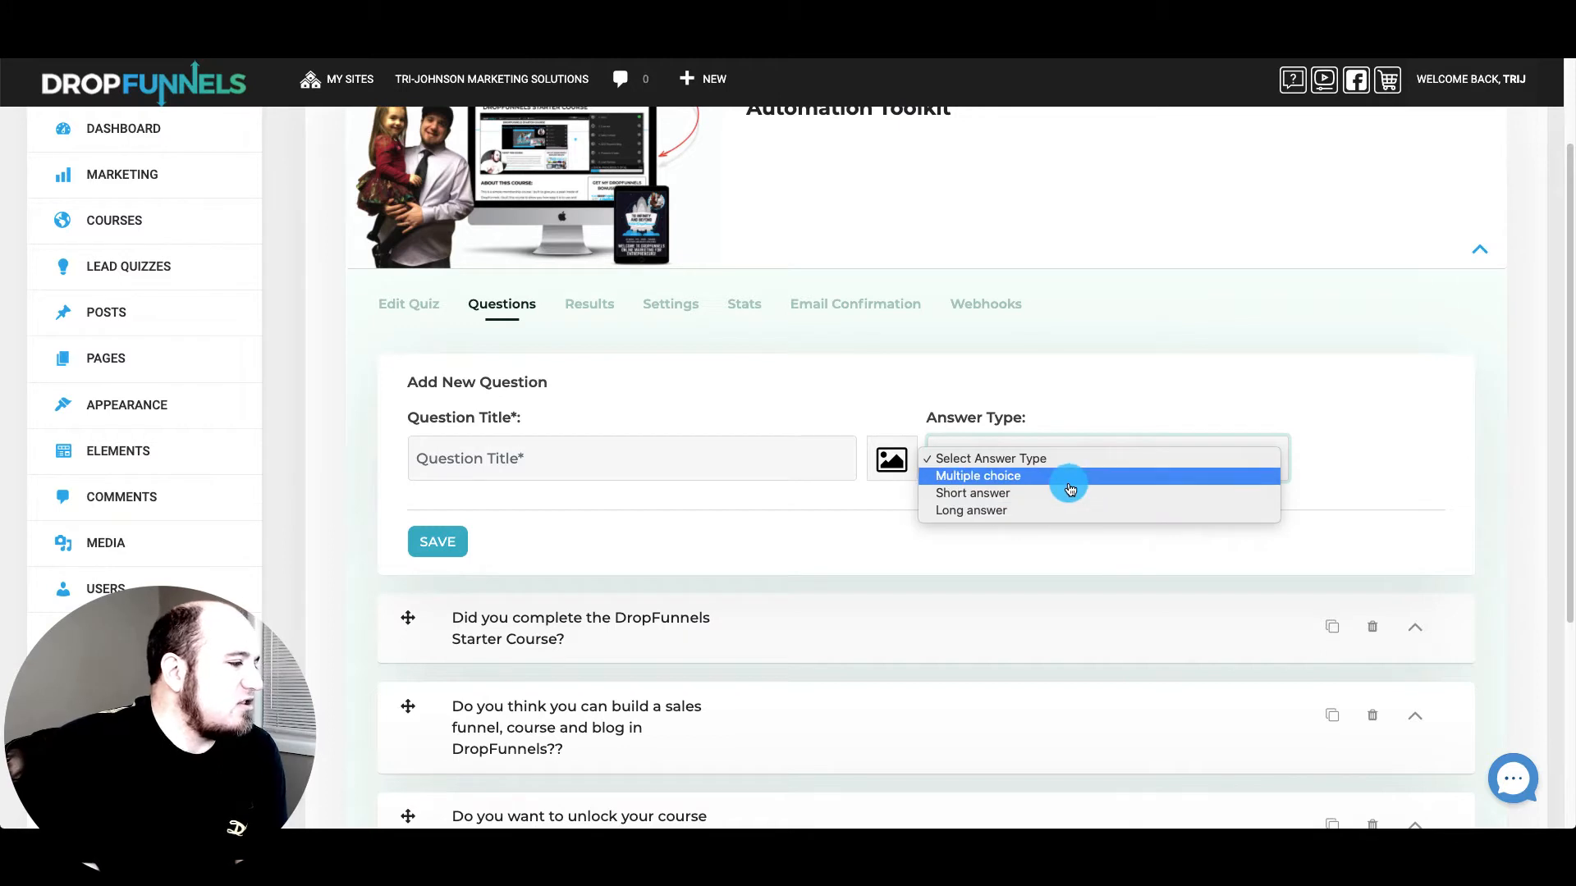
pyautogui.click(1080, 376)
pyautogui.click(1066, 458)
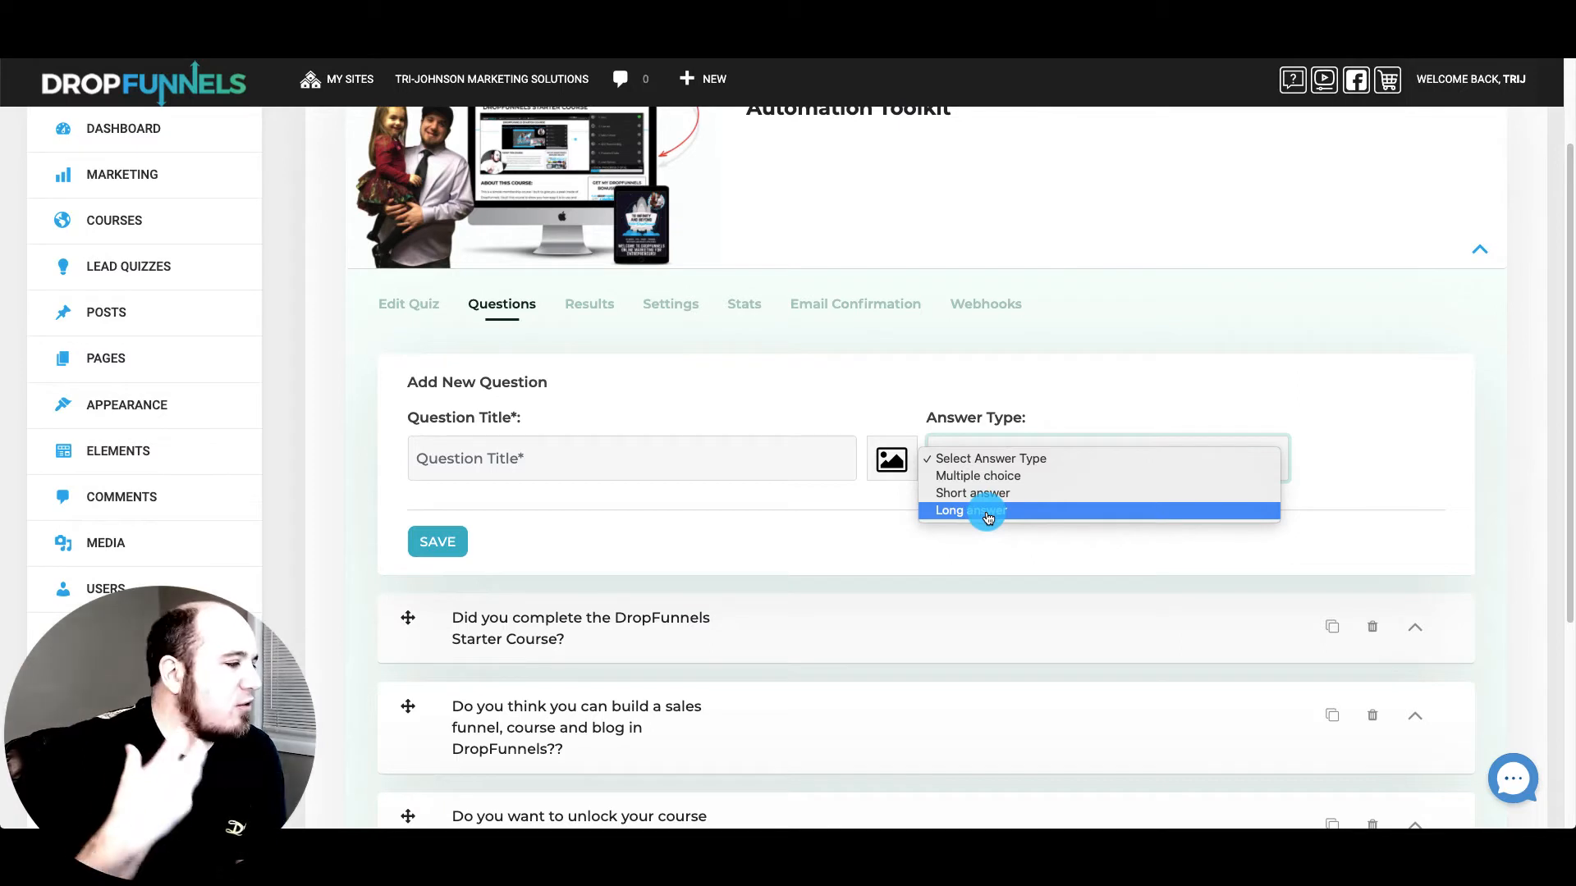
pyautogui.click(1051, 394)
pyautogui.click(997, 474)
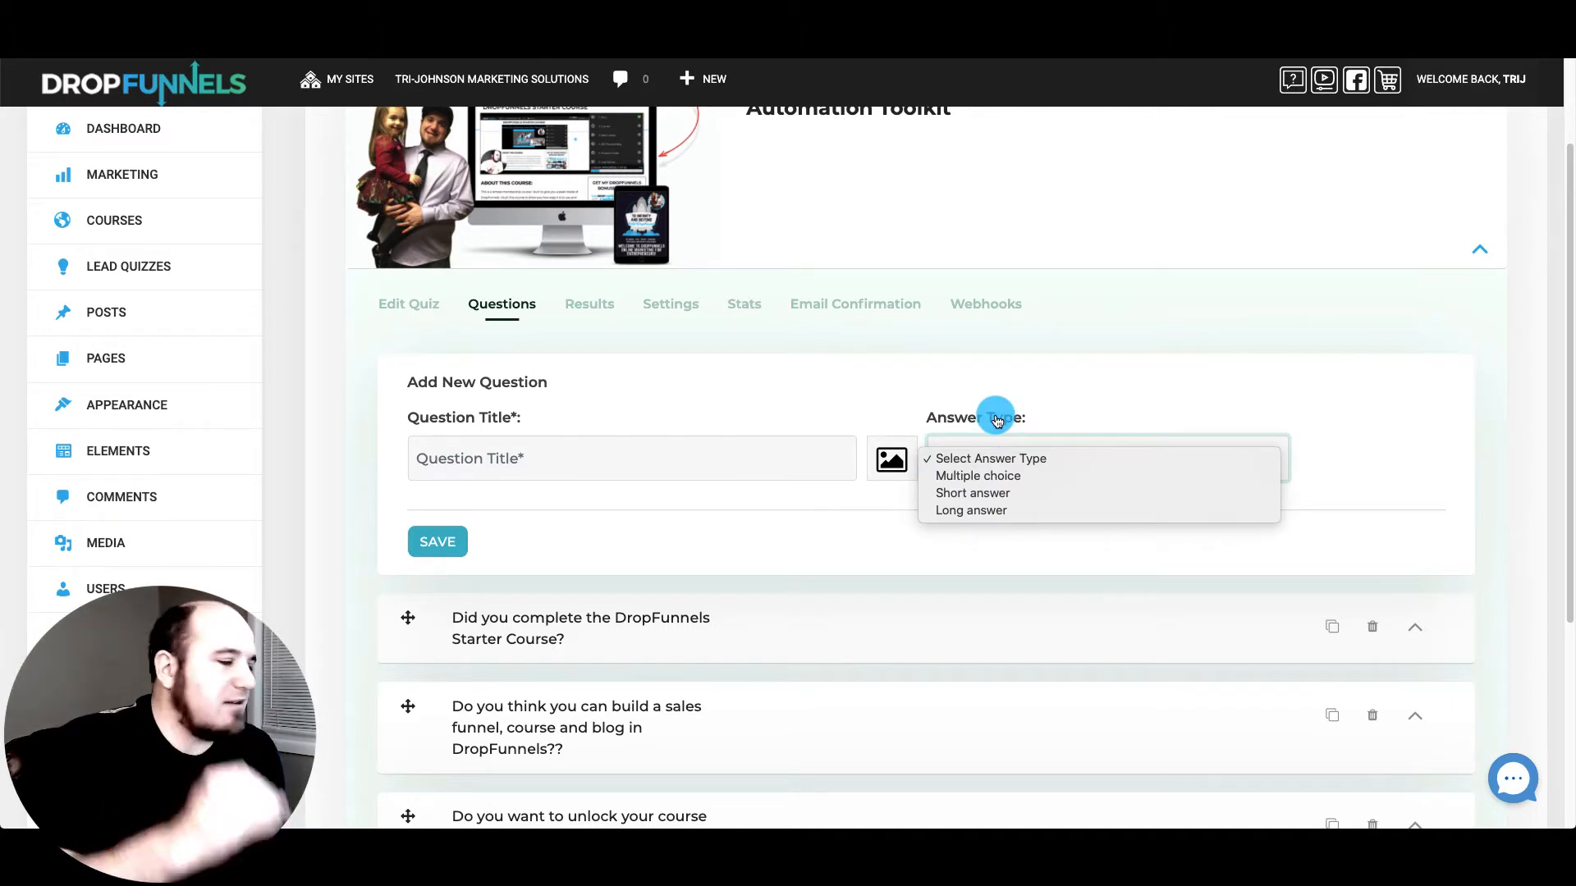
pyautogui.click(999, 373)
pyautogui.scroll(-3, 746, 453)
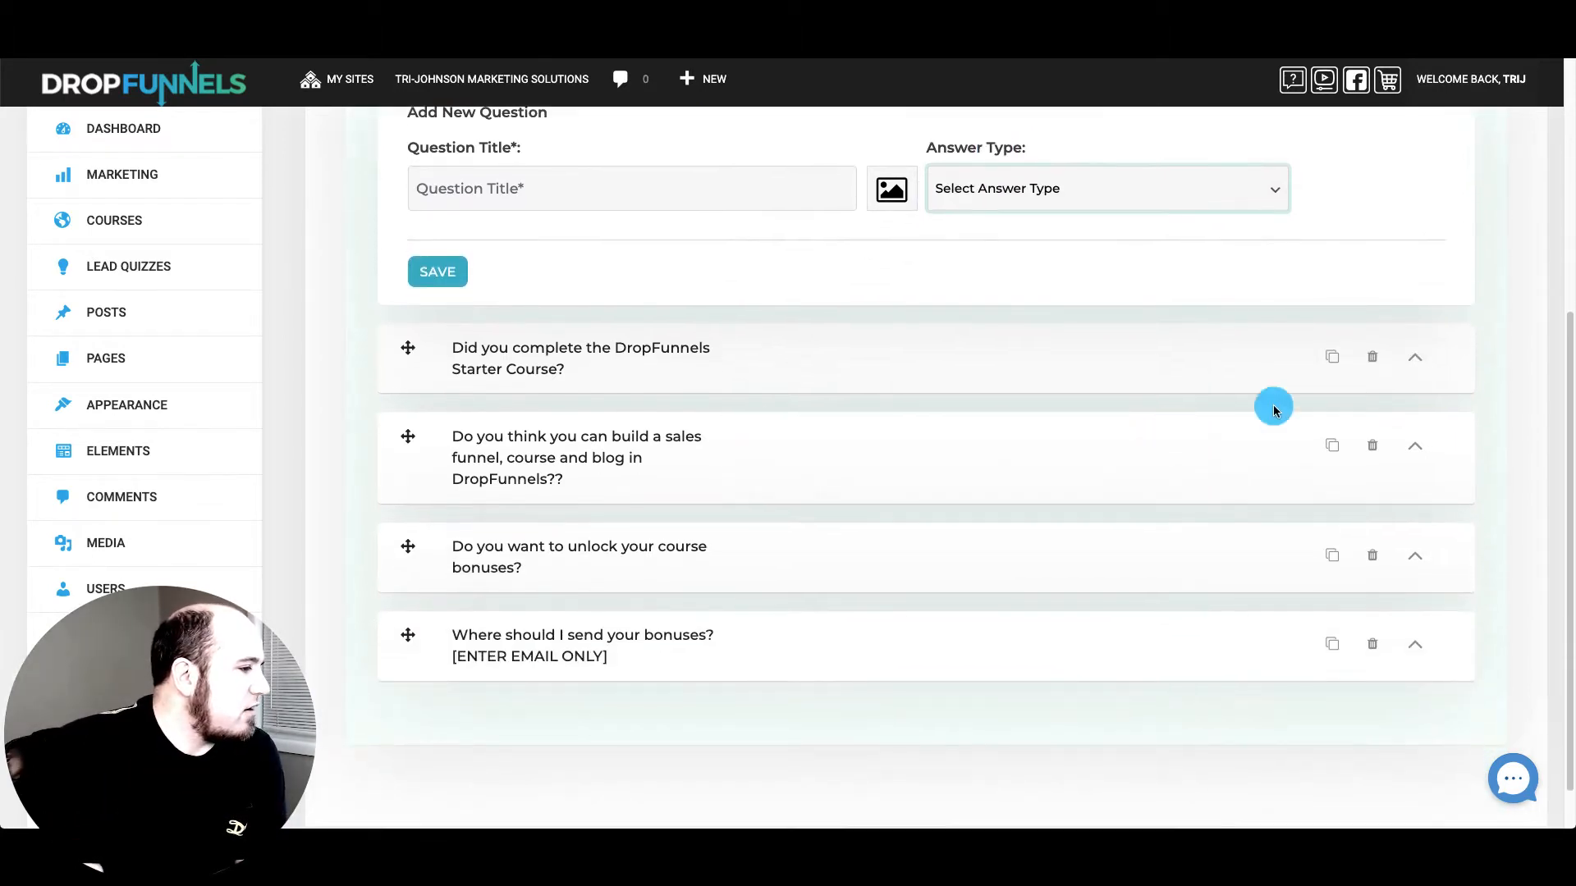
pyautogui.click(1415, 356)
# Check the Yes answer's Add Points and Point Value settings under Answers
pyautogui.scroll(-2, 903, 394)
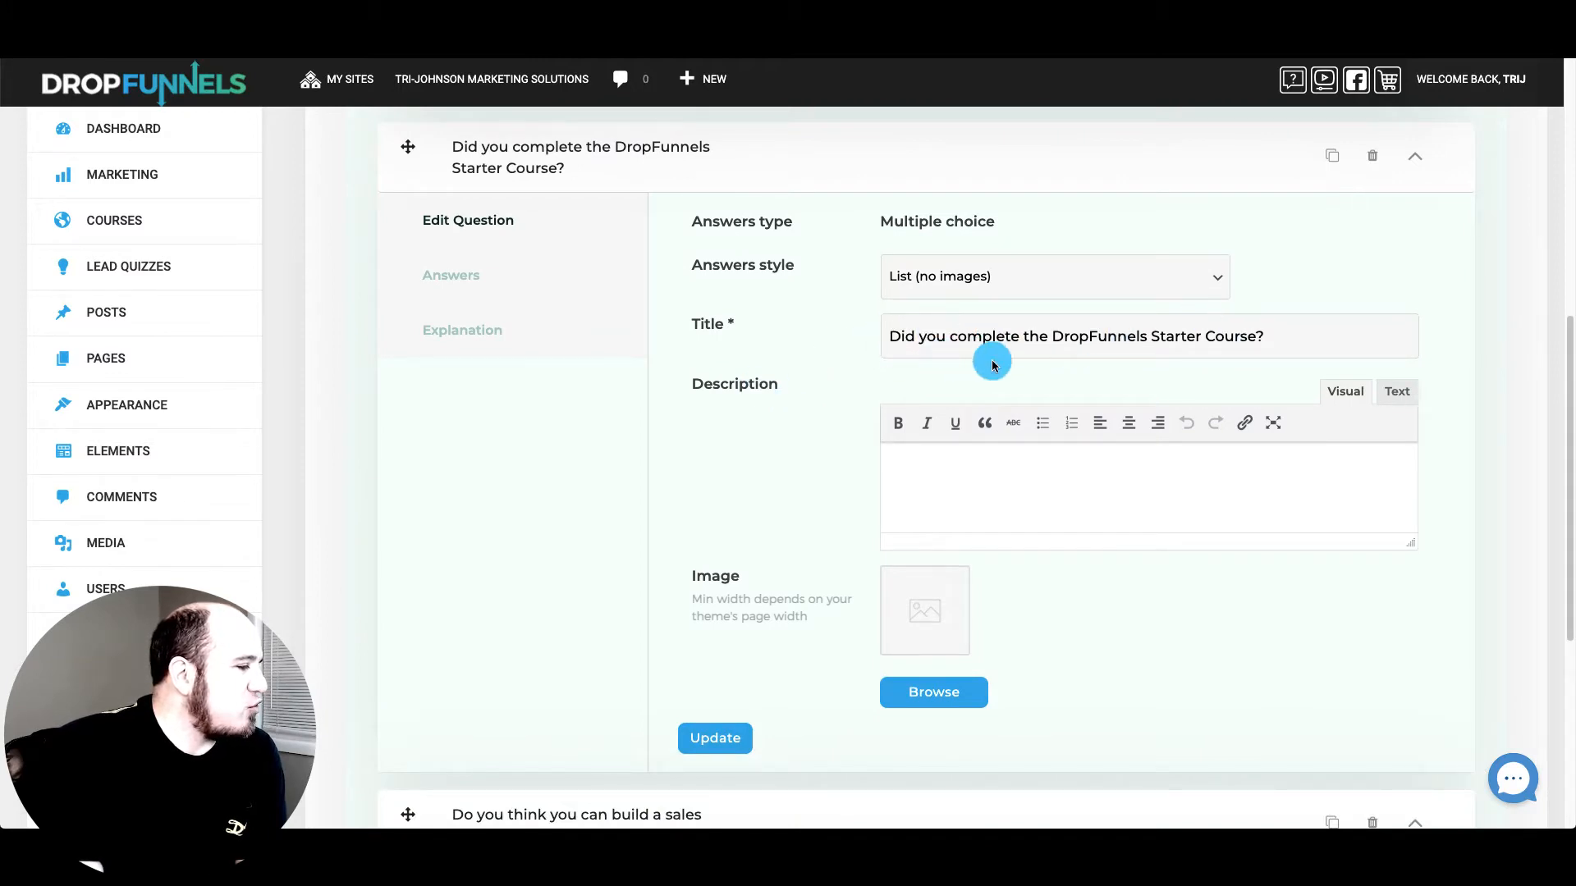
pyautogui.click(470, 287)
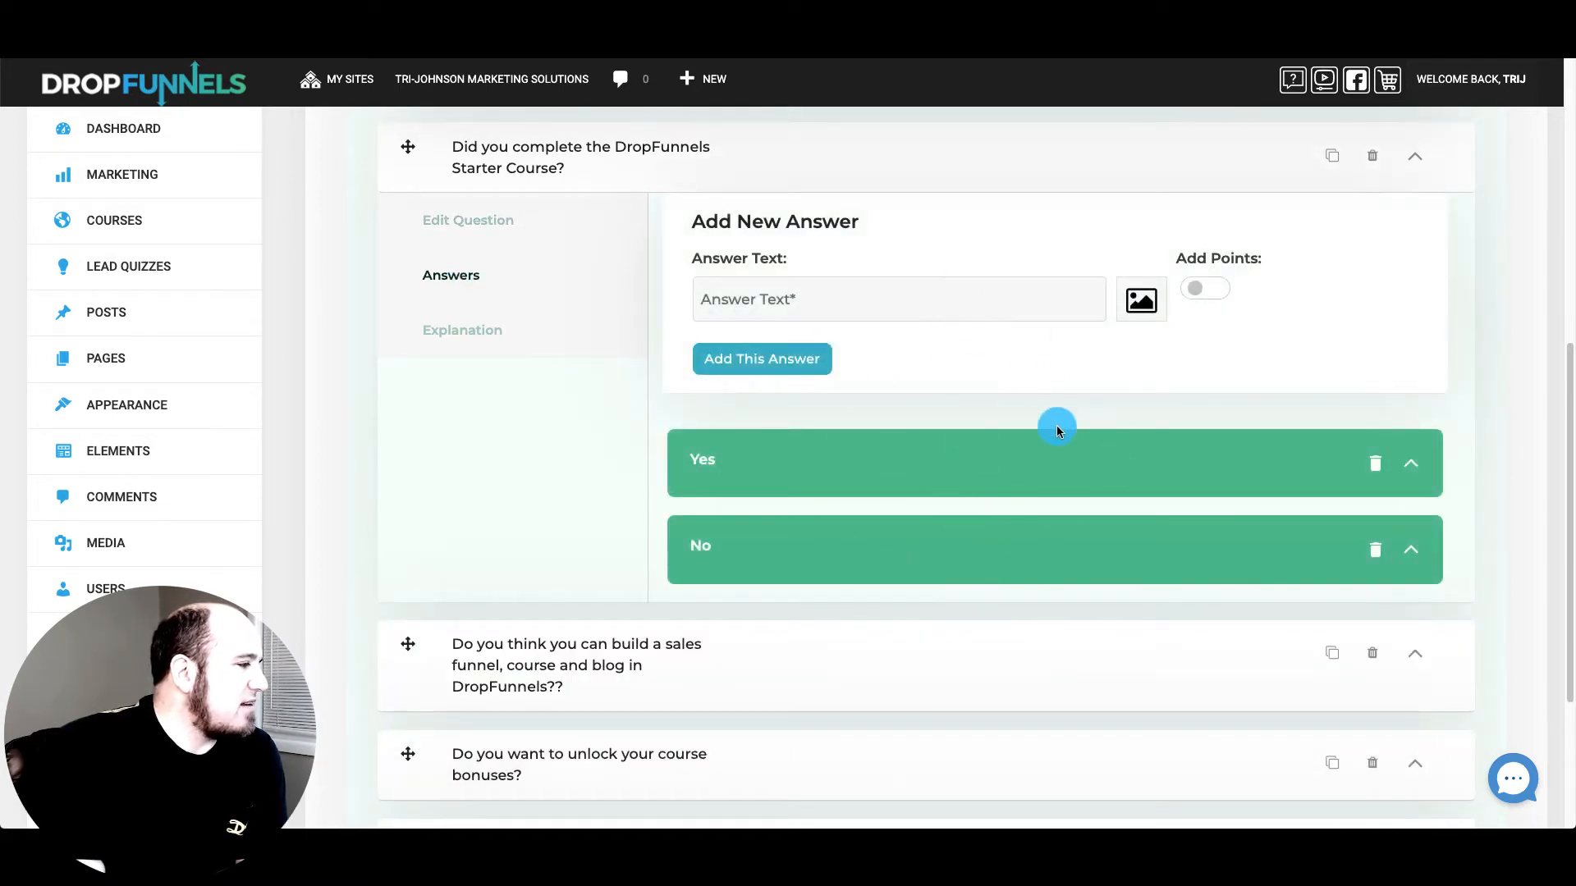
pyautogui.click(1415, 469)
pyautogui.scroll(-5, 1136, 494)
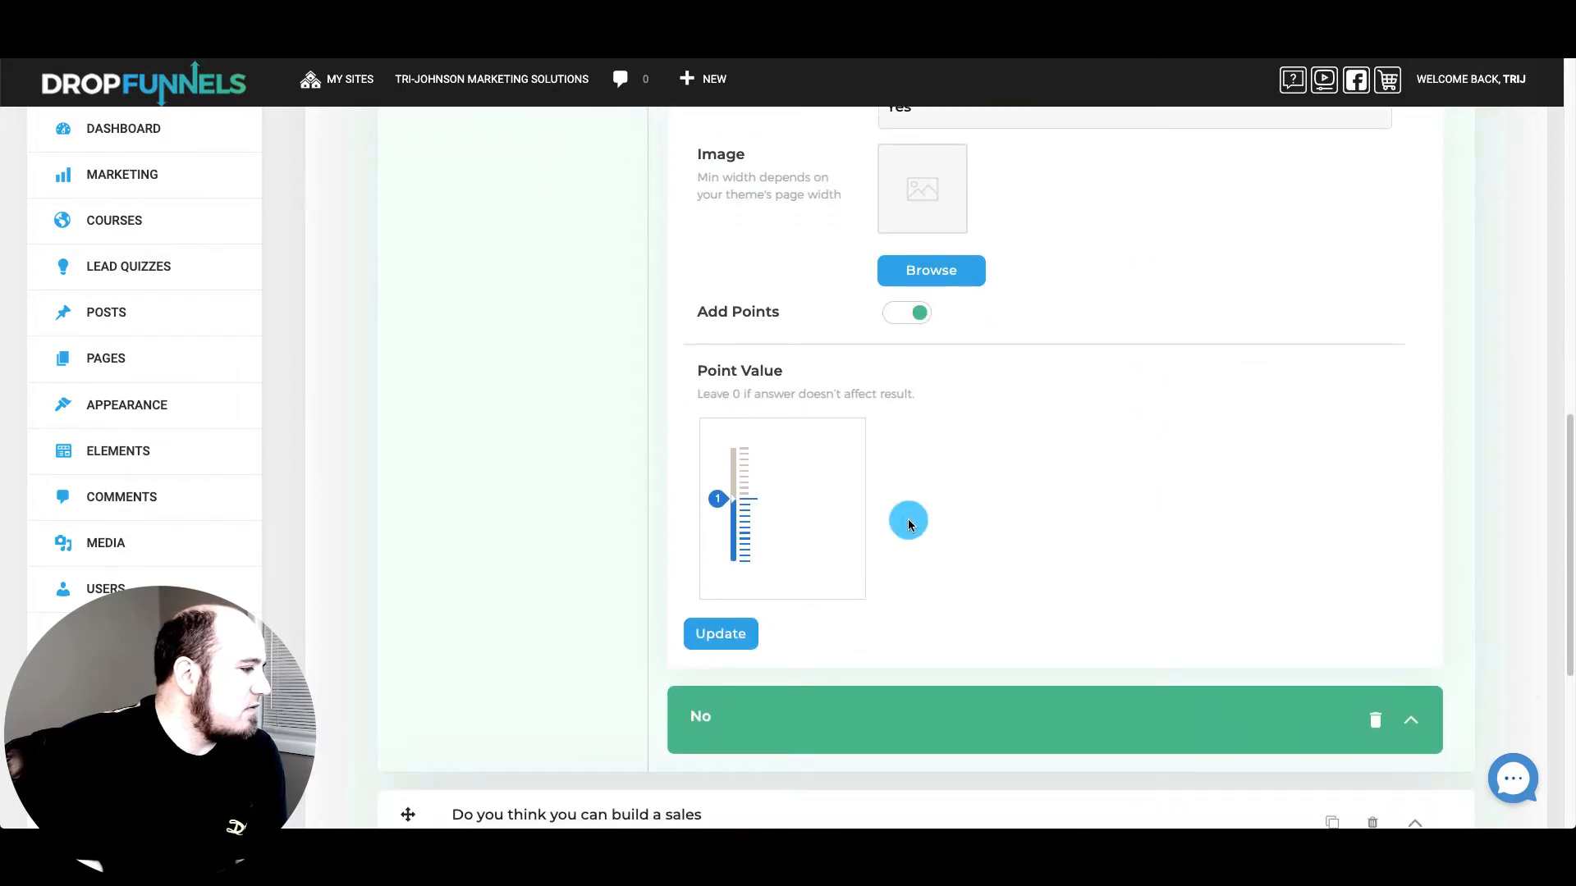
pyautogui.scroll(3, 958, 526)
pyautogui.scroll(1, 957, 526)
pyautogui.click(1415, 393)
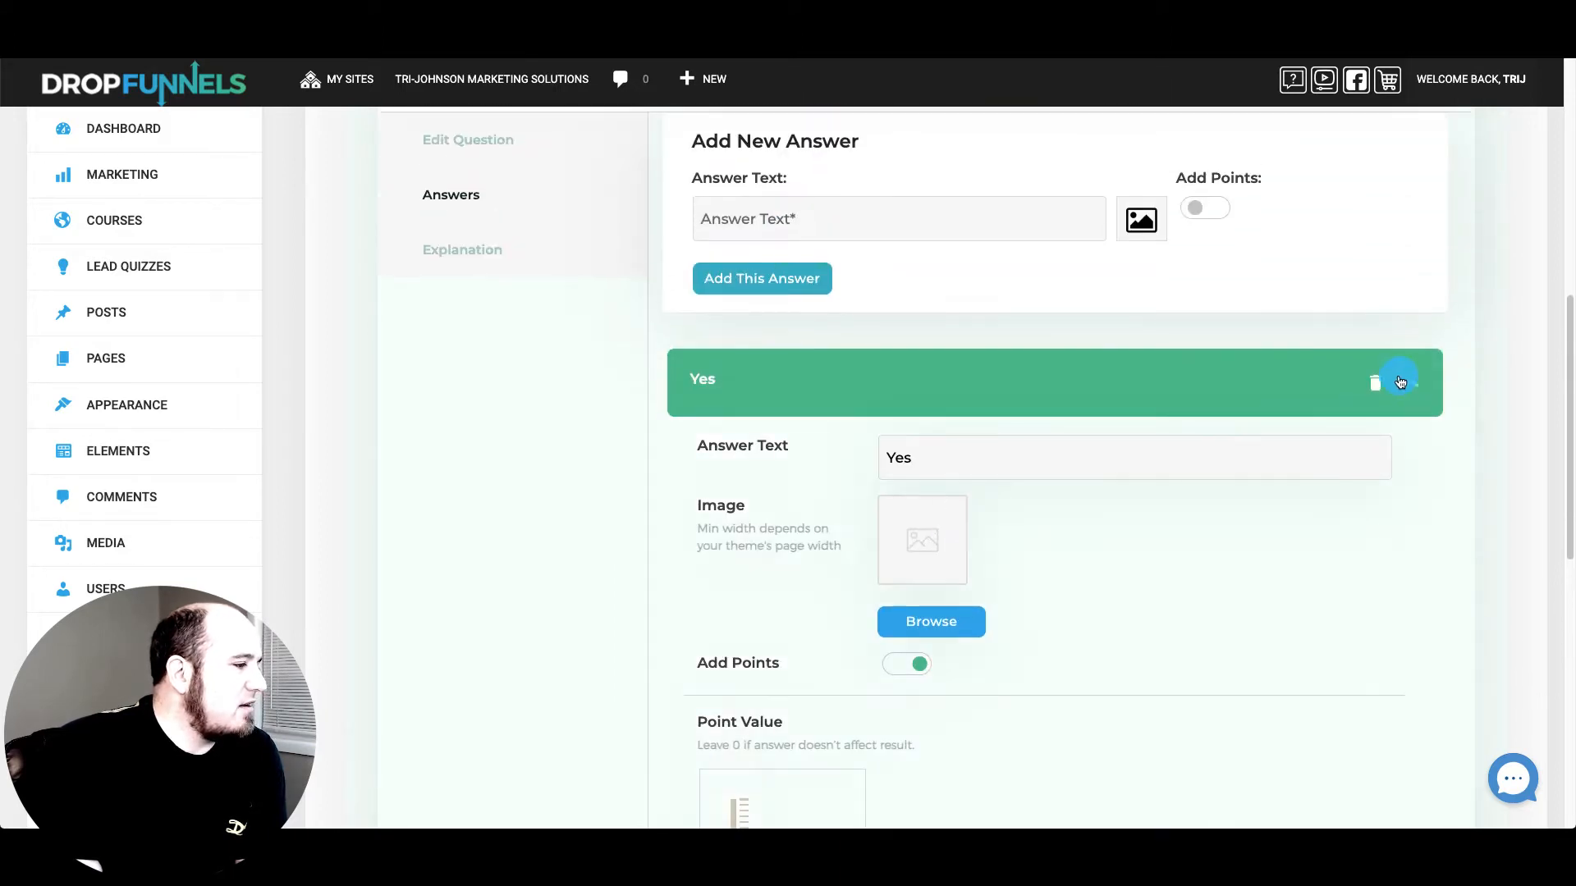
# Collapse the Starter Course question and show the quiz's Results tab
pyautogui.scroll(5, 916, 372)
pyautogui.click(1417, 495)
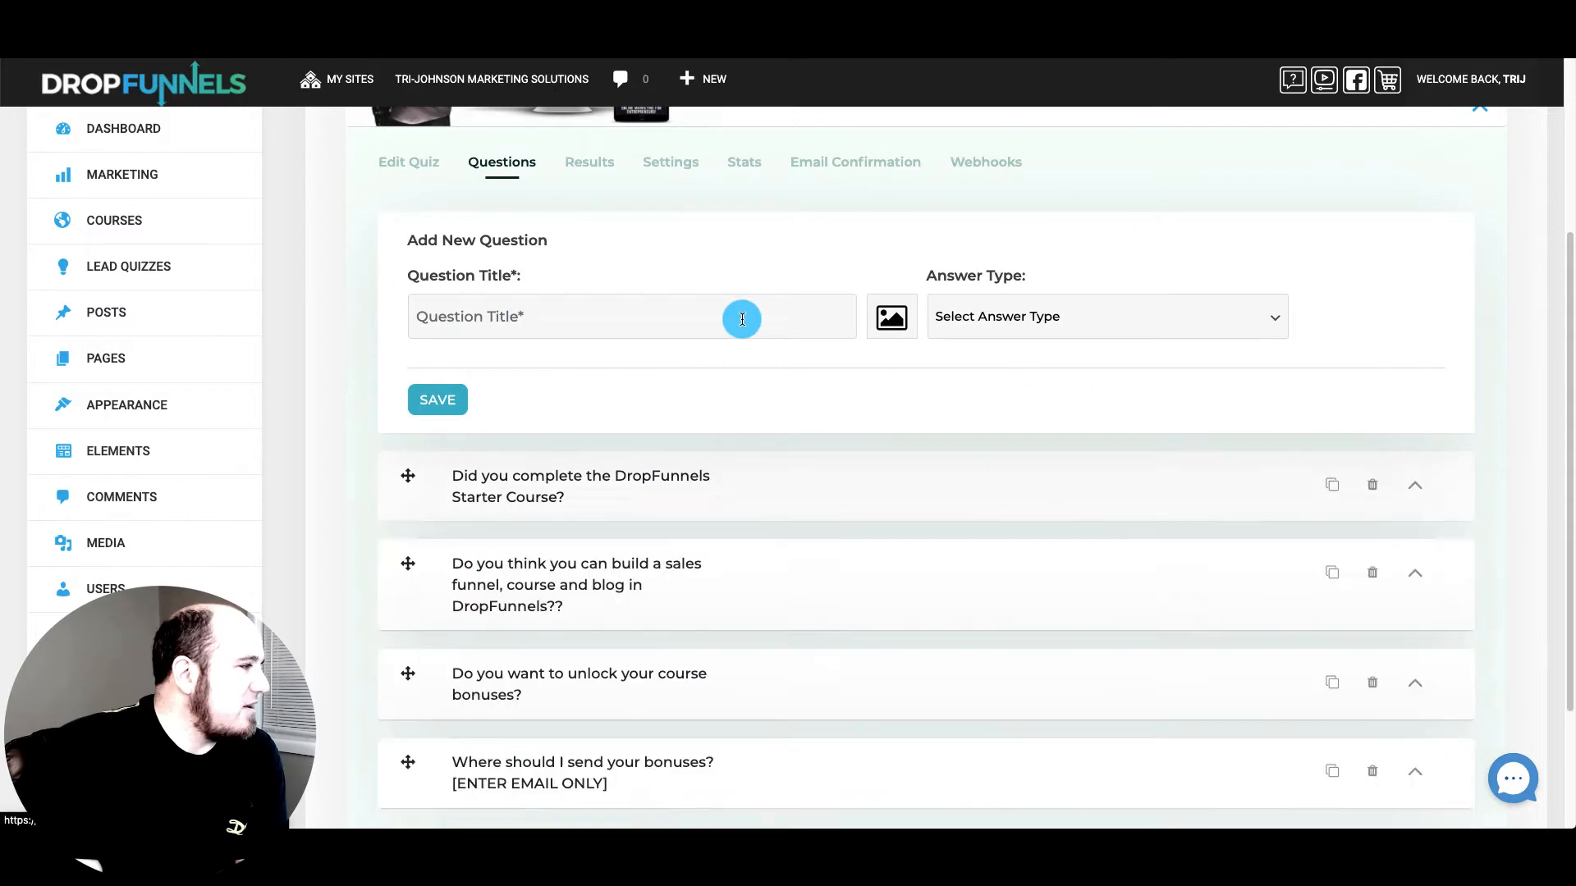
pyautogui.scroll(2, 673, 328)
pyautogui.click(580, 300)
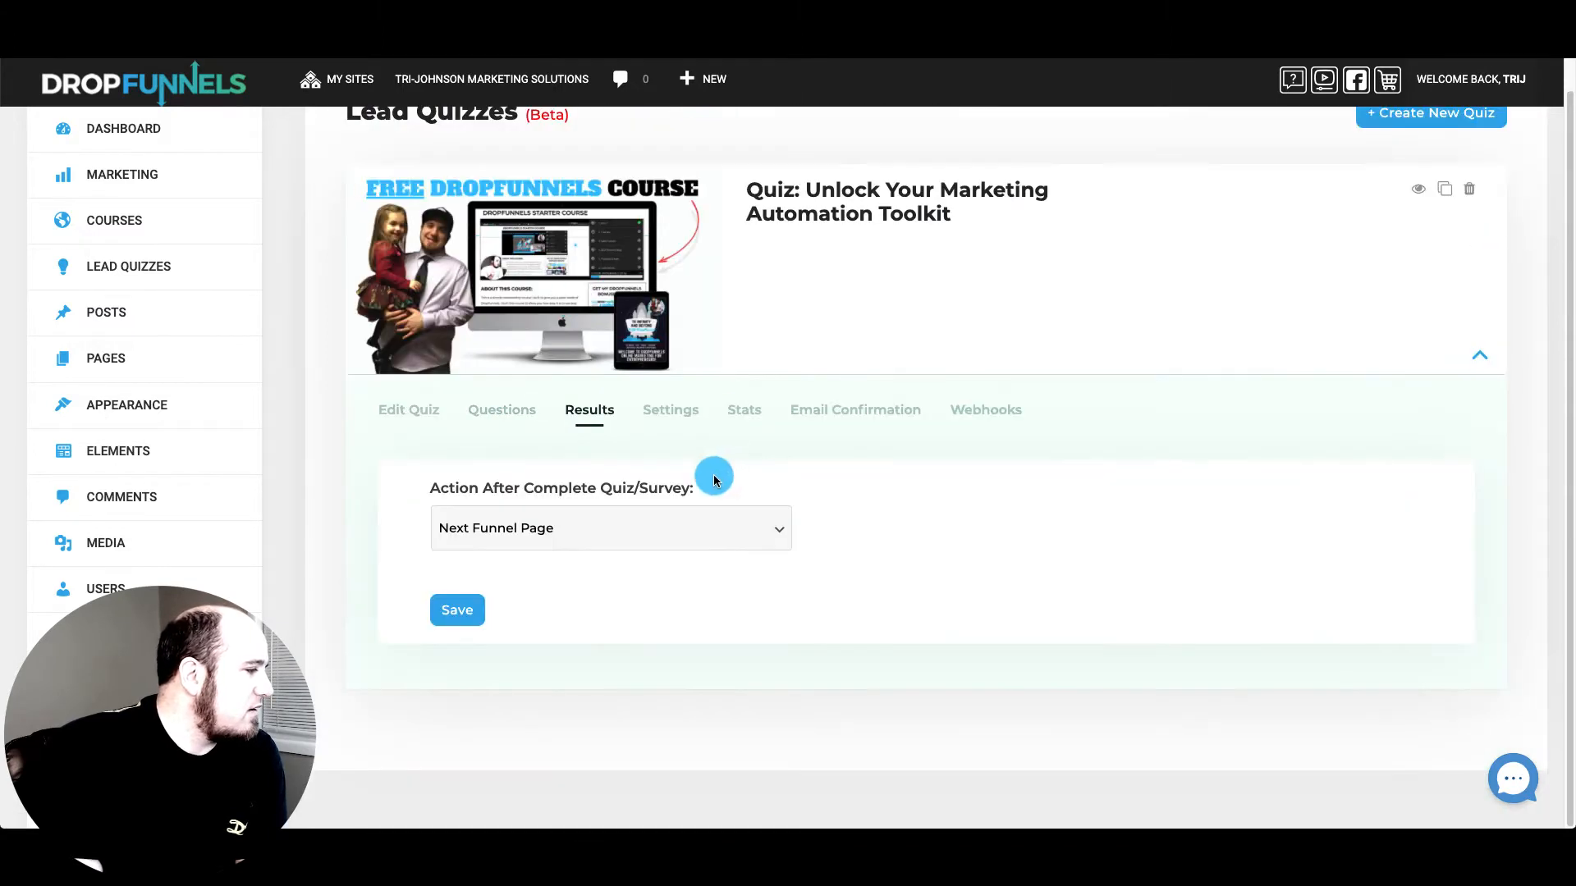
# Set Action After Complete Quiz/Survey to Next Funnel Page, then show the Settings tab
pyautogui.click(669, 525)
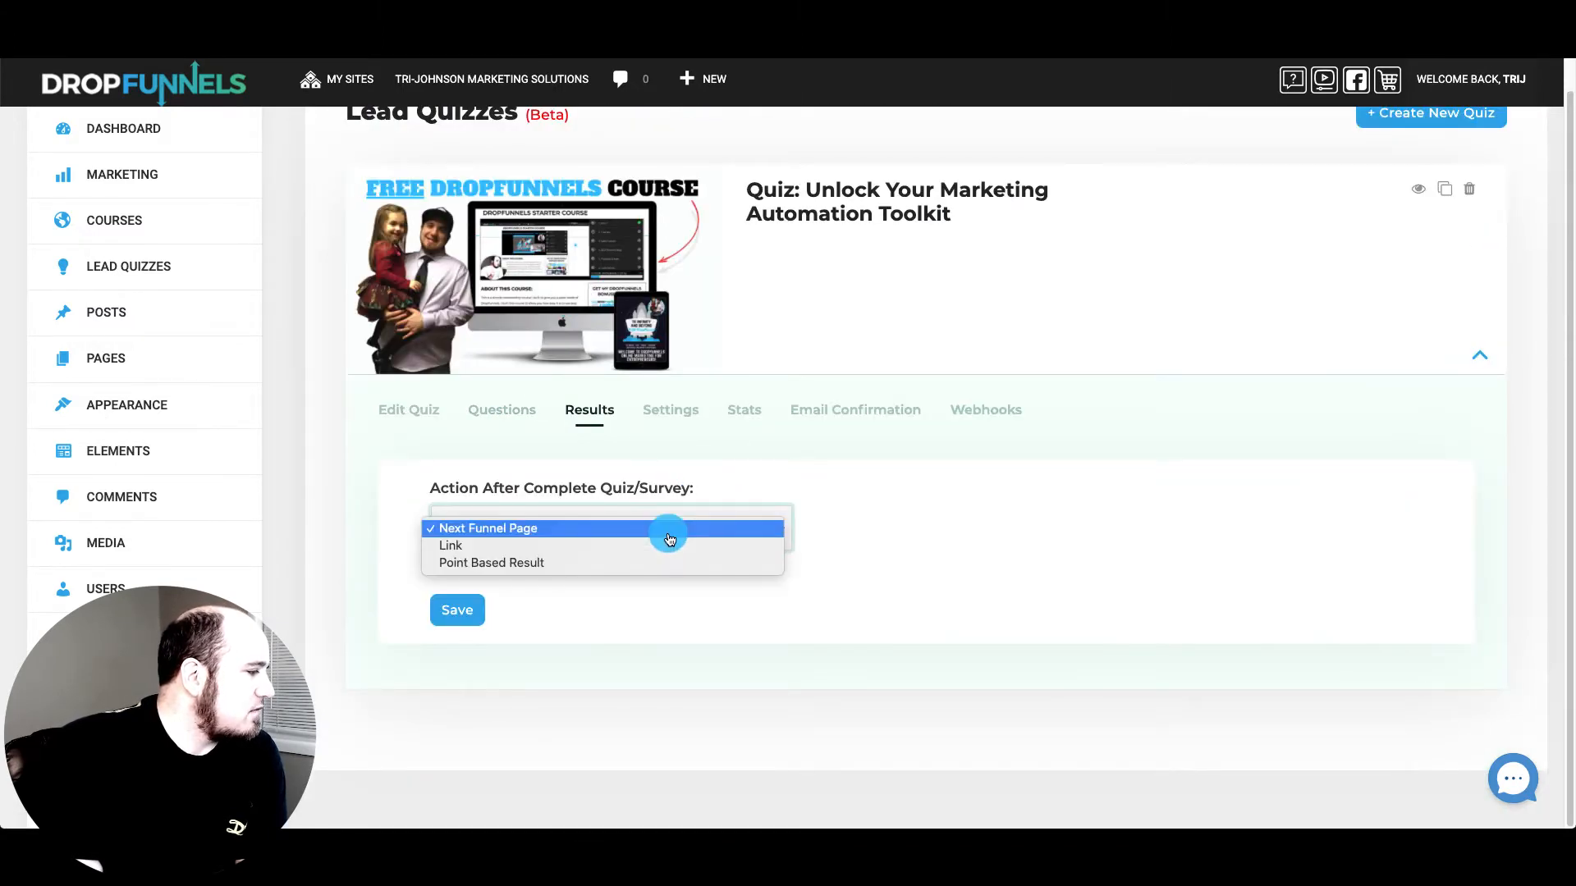
pyautogui.click(582, 564)
pyautogui.scroll(-2, 853, 527)
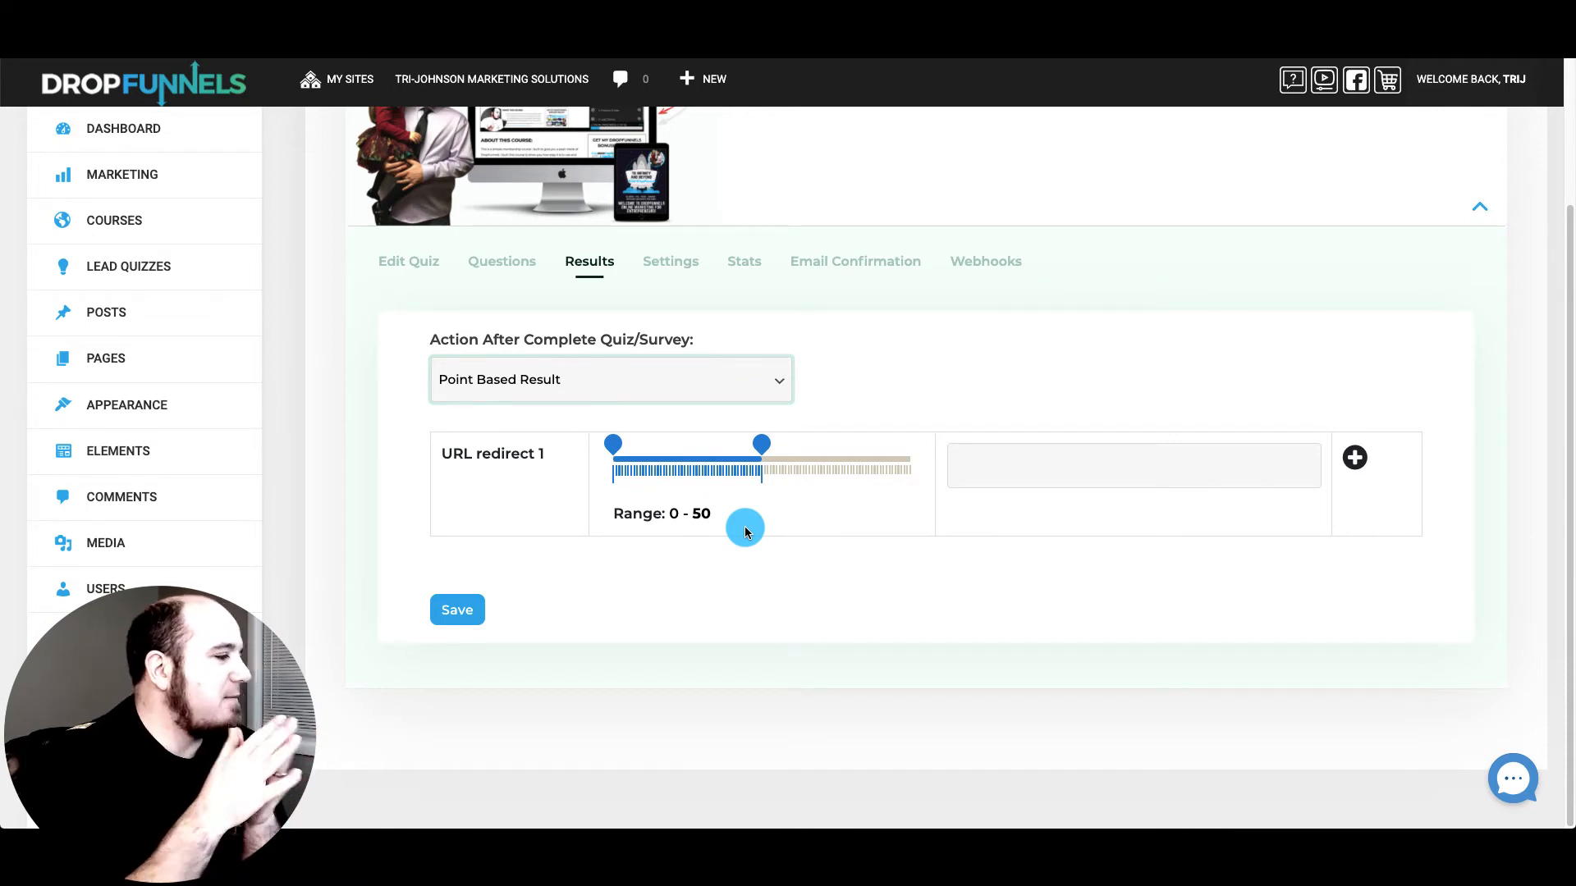
pyautogui.click(655, 378)
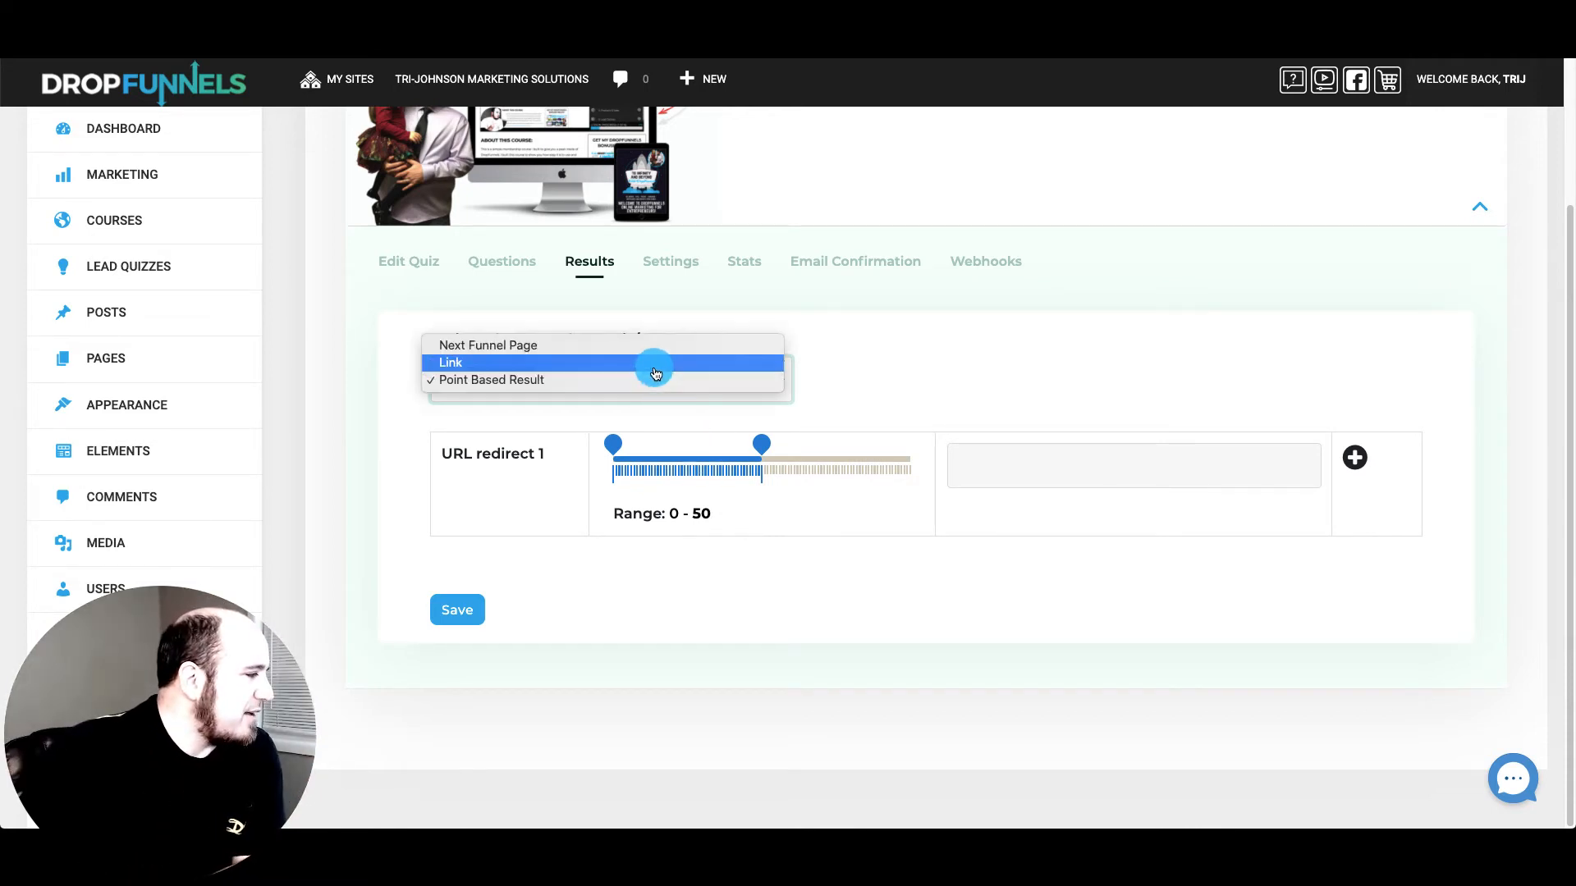
pyautogui.click(649, 362)
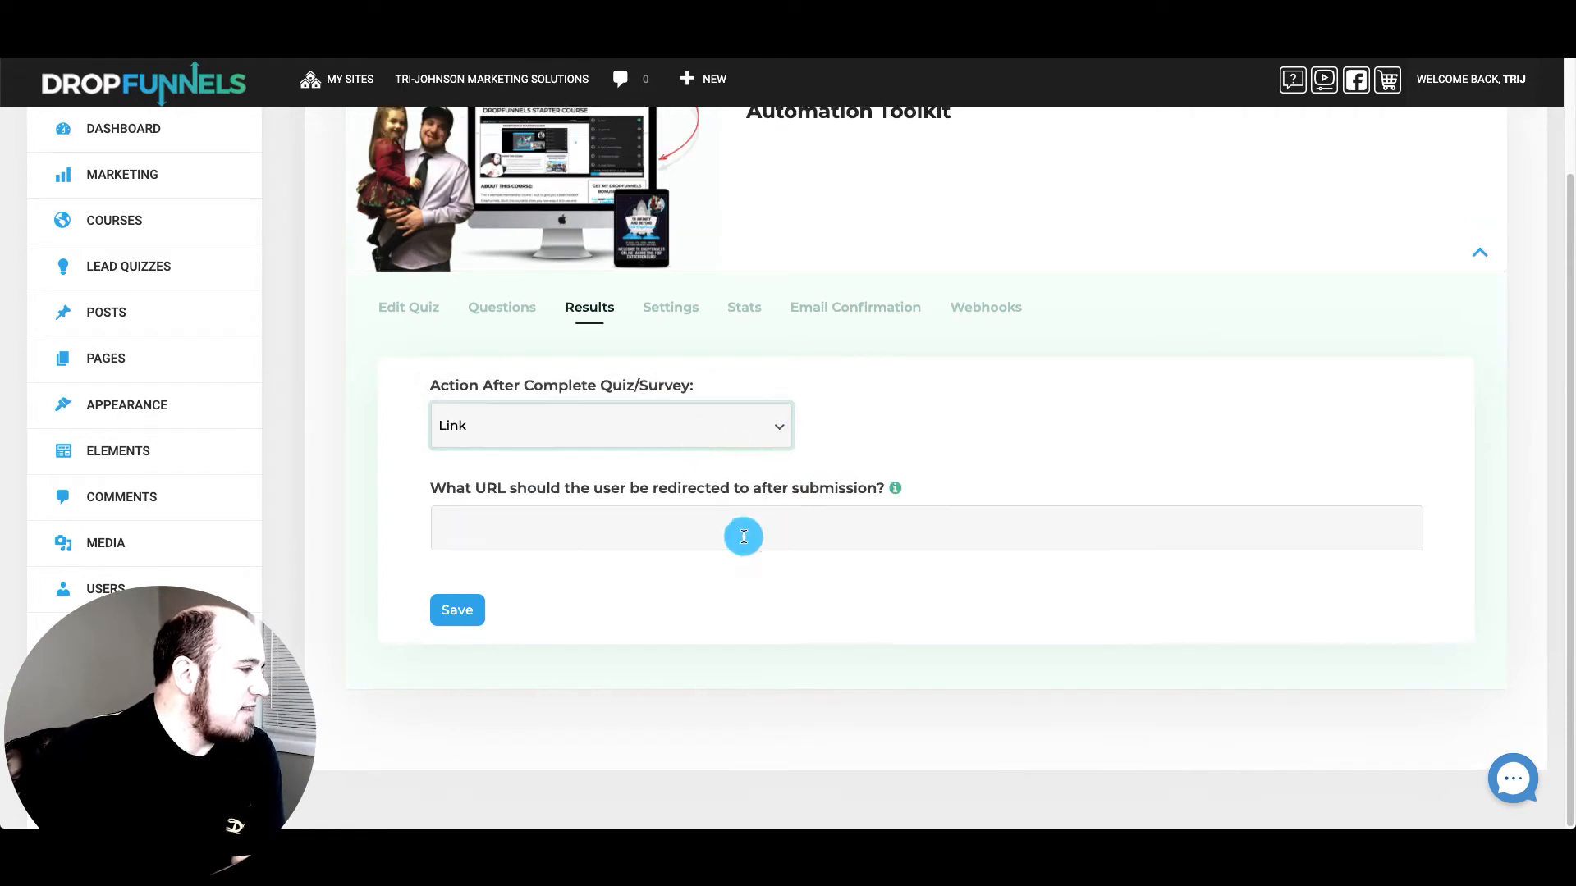
pyautogui.click(692, 435)
pyautogui.click(686, 409)
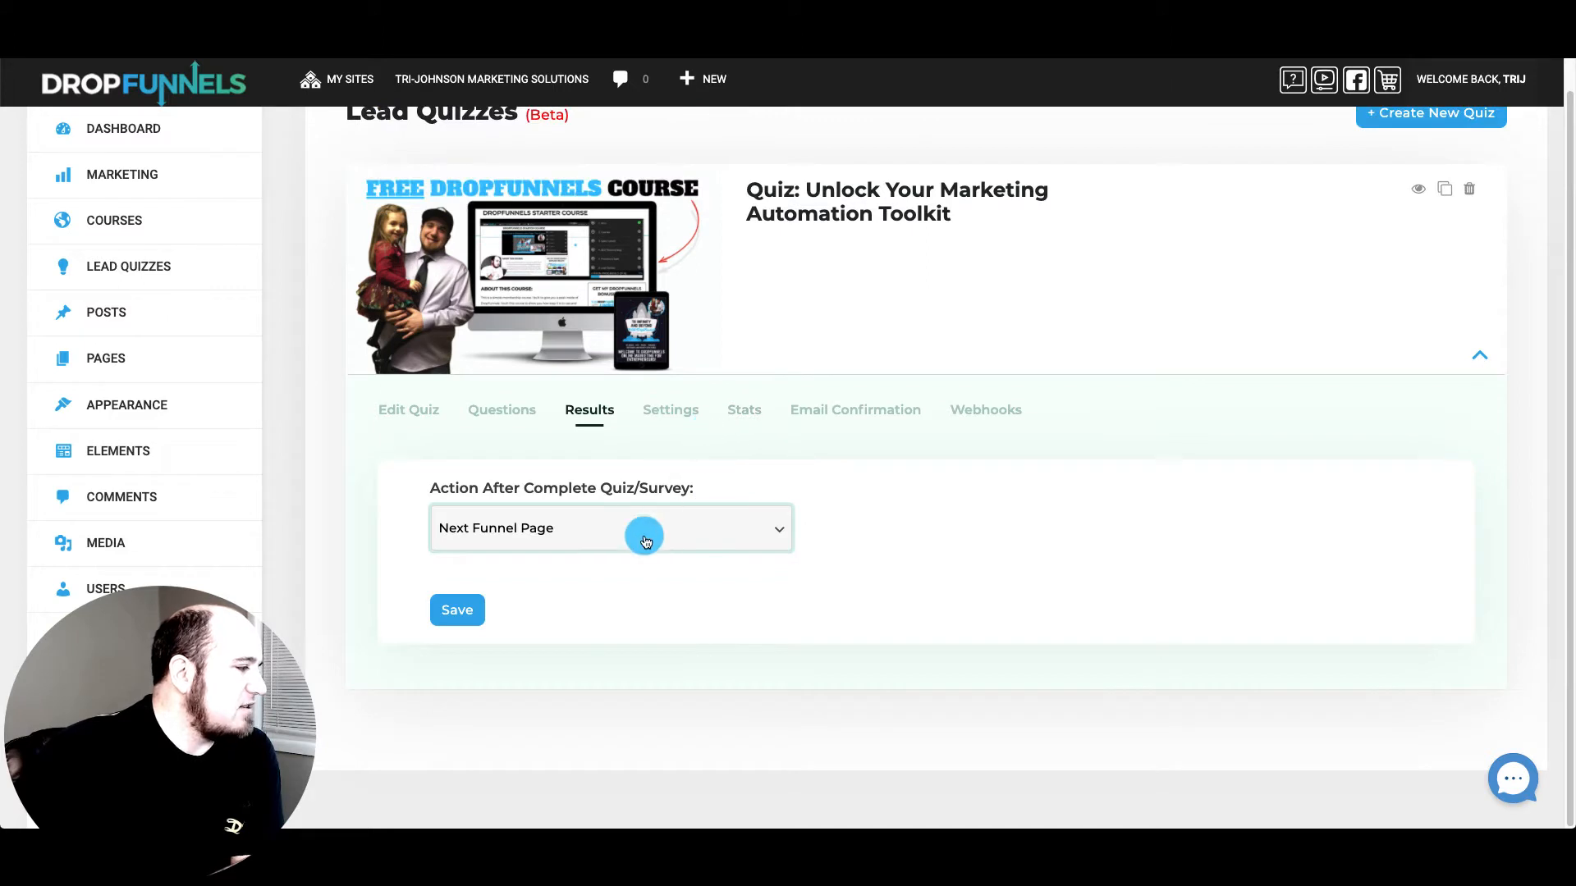
pyautogui.click(664, 411)
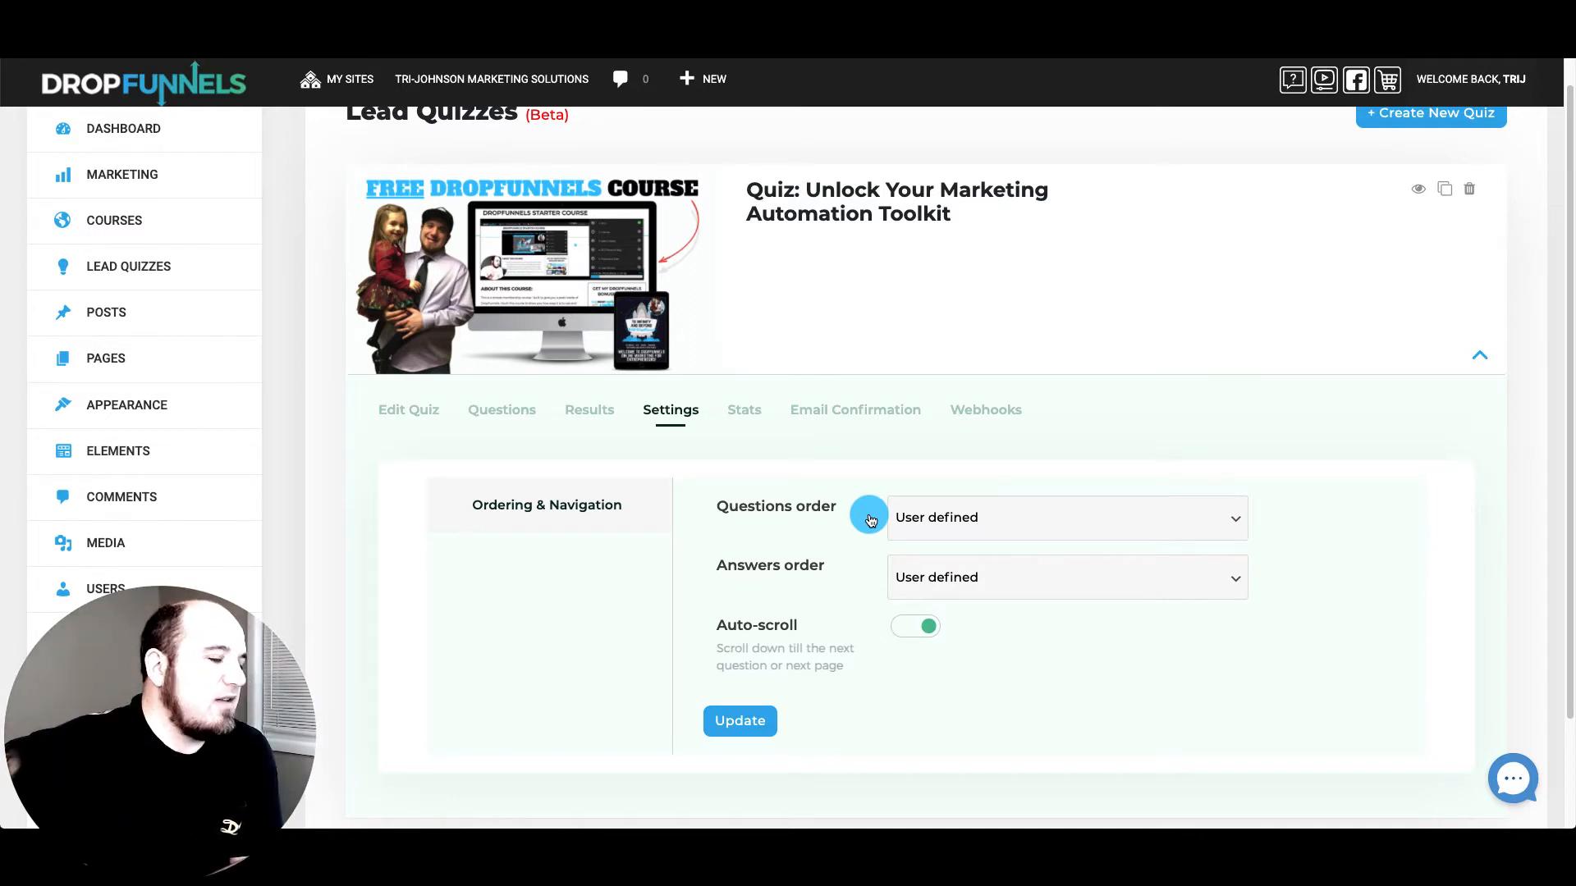
# Keep Questions order on User defined with Auto-scroll on, then view the Stats table
pyautogui.click(941, 518)
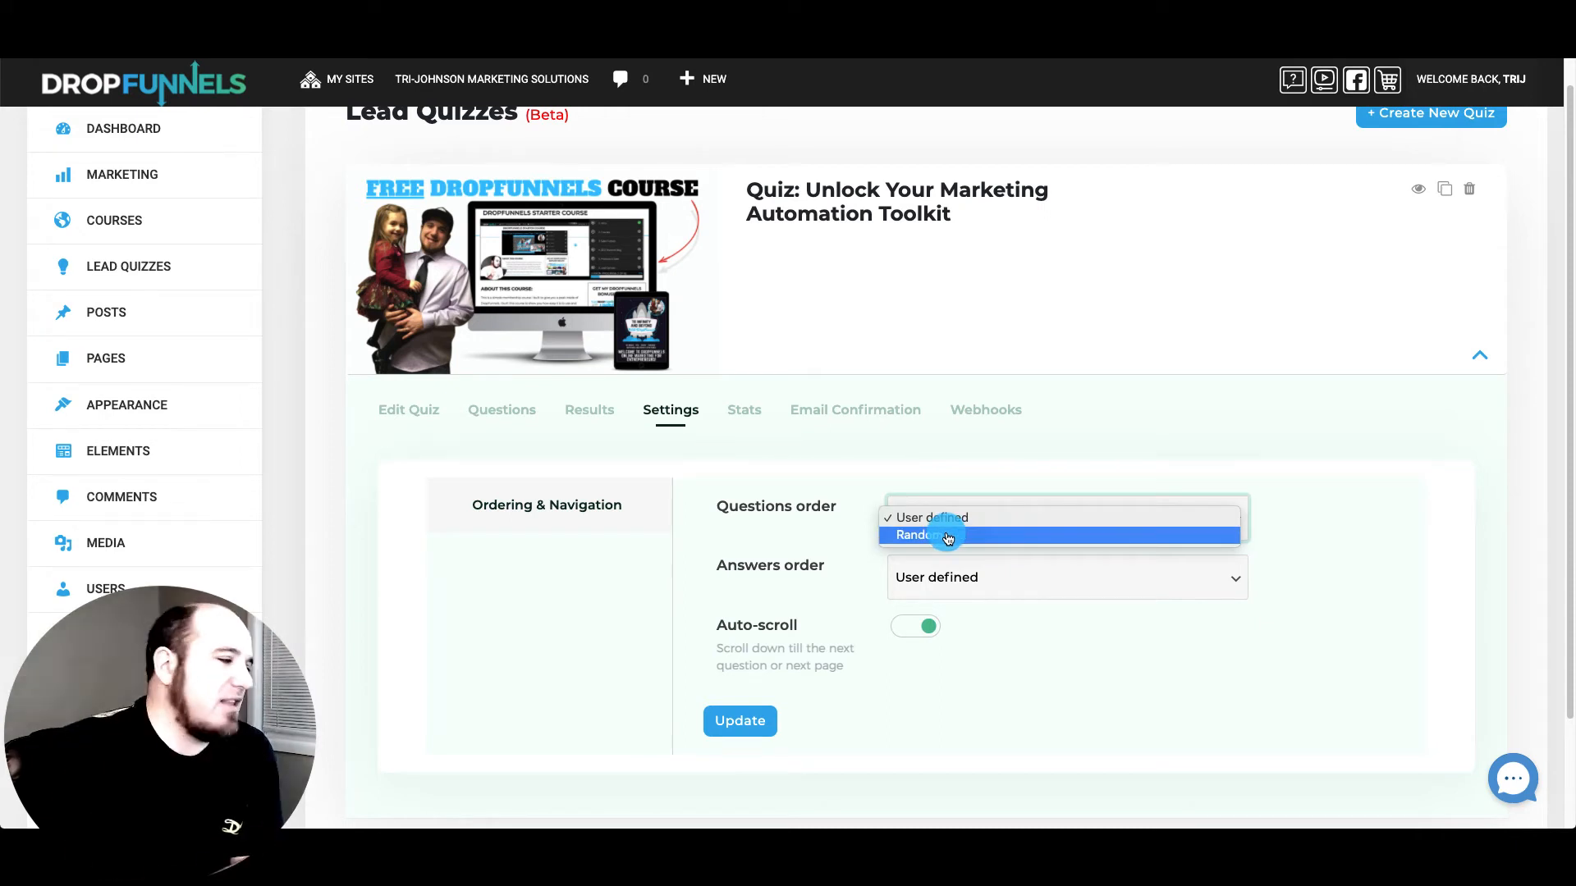
pyautogui.click(826, 548)
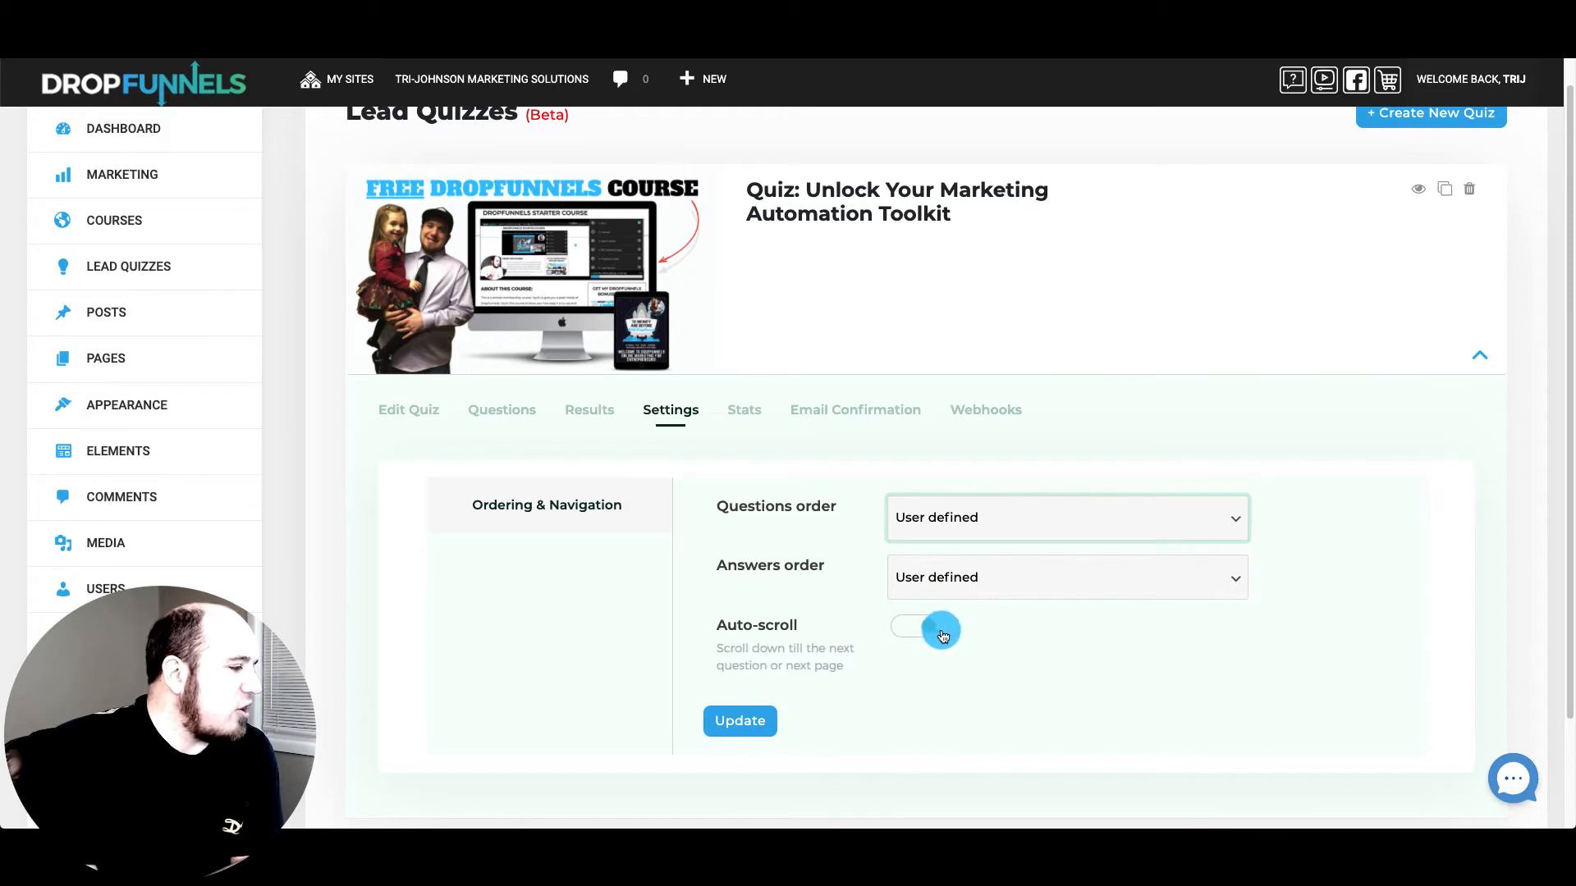
pyautogui.click(941, 634)
pyautogui.click(747, 409)
pyautogui.click(873, 516)
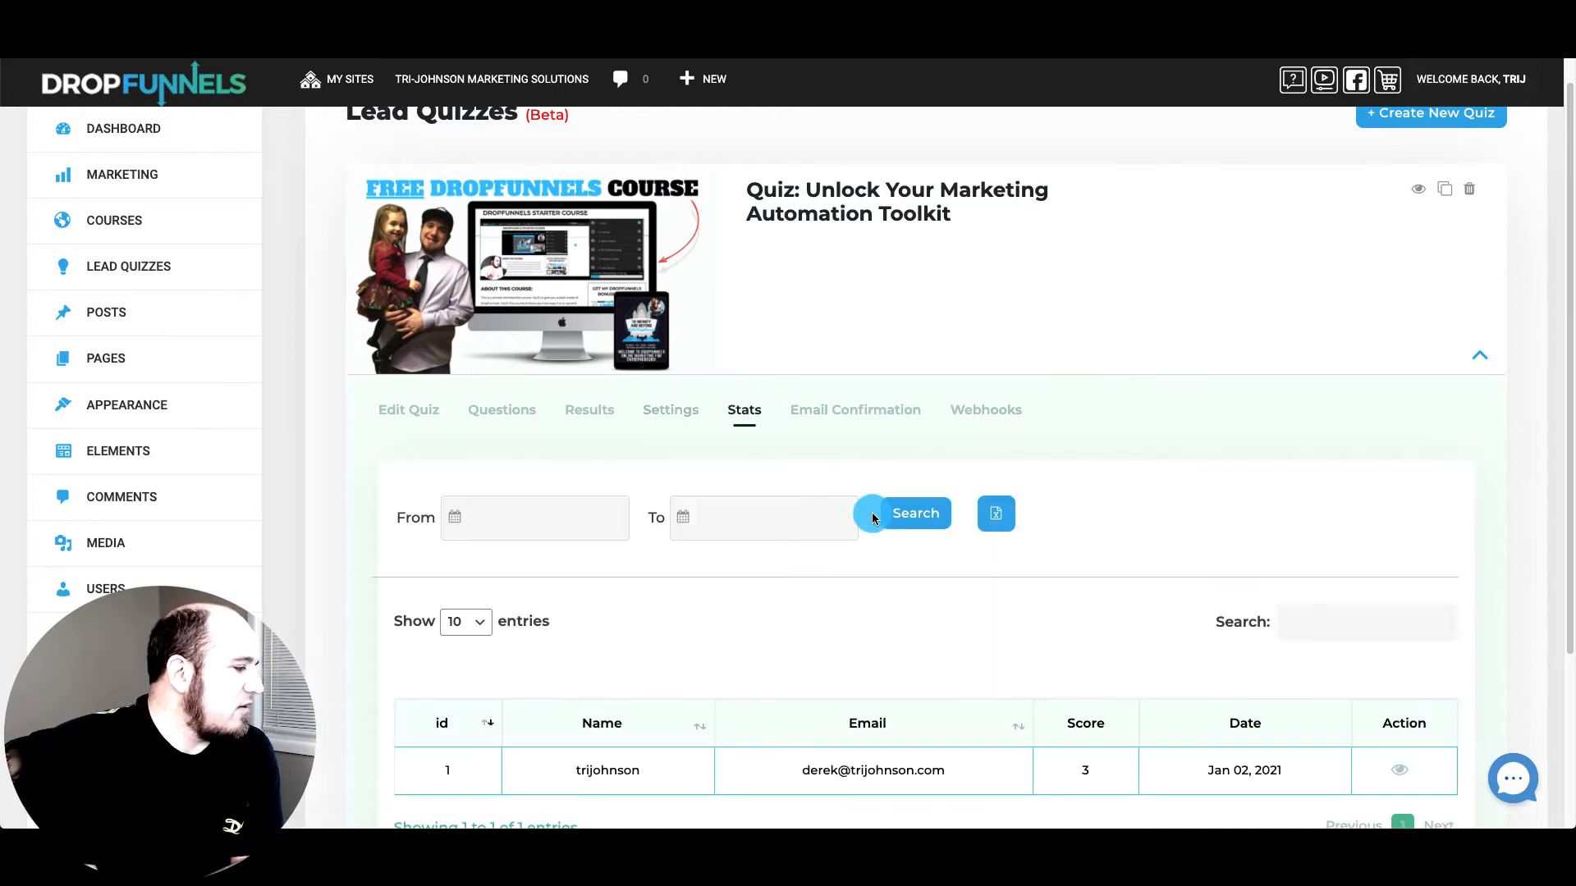
# Read the lead's submitted answers in Quiz Information, then show Email Confirmation settings
pyautogui.scroll(-2, 873, 516)
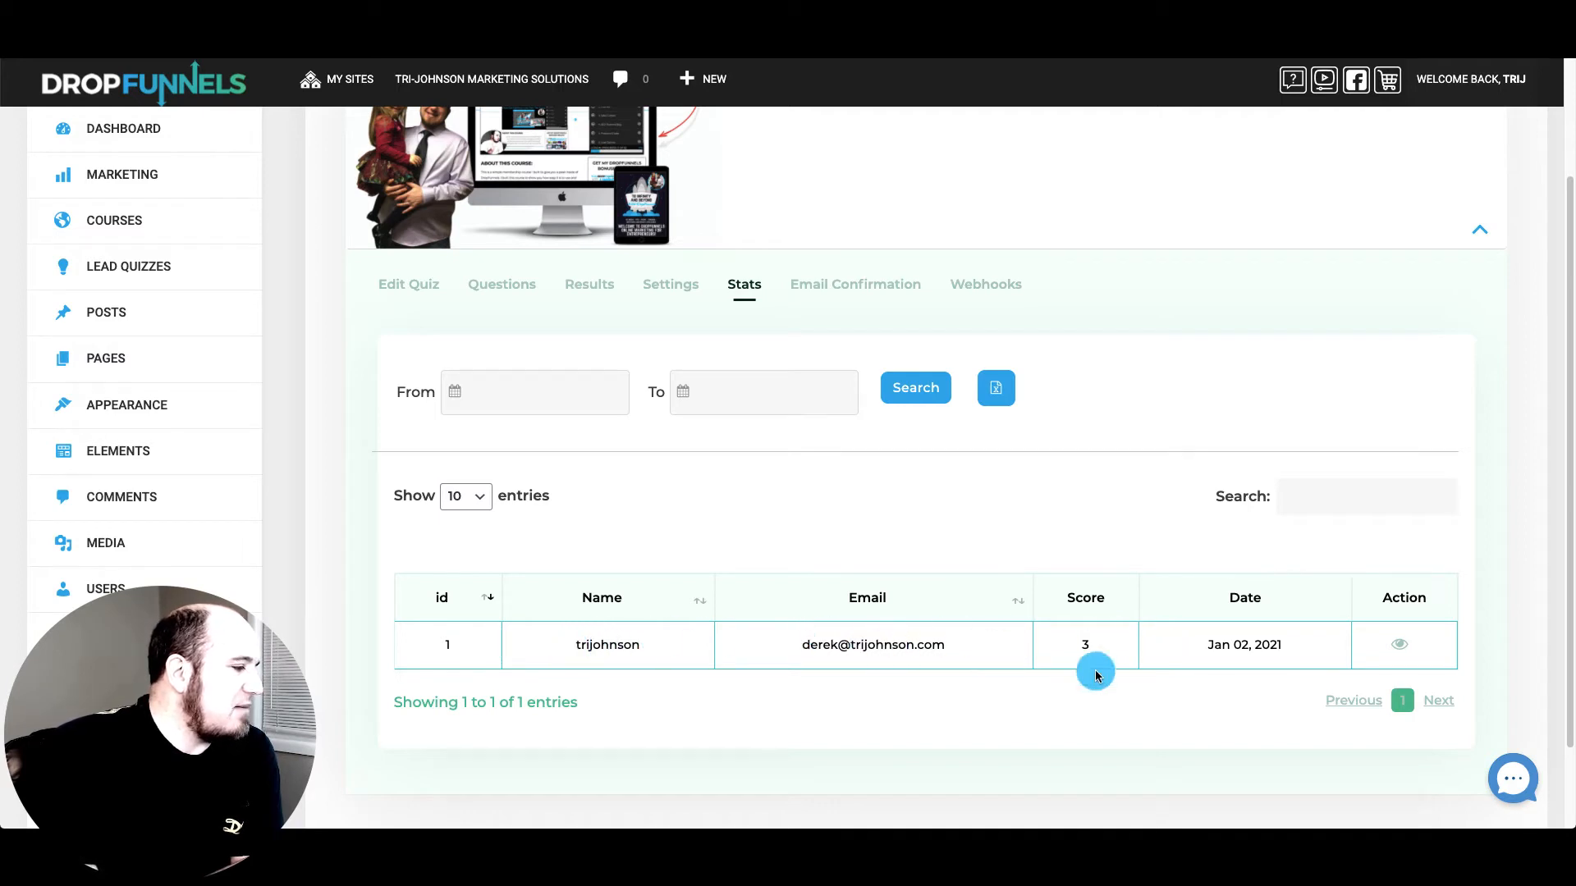
pyautogui.click(1401, 644)
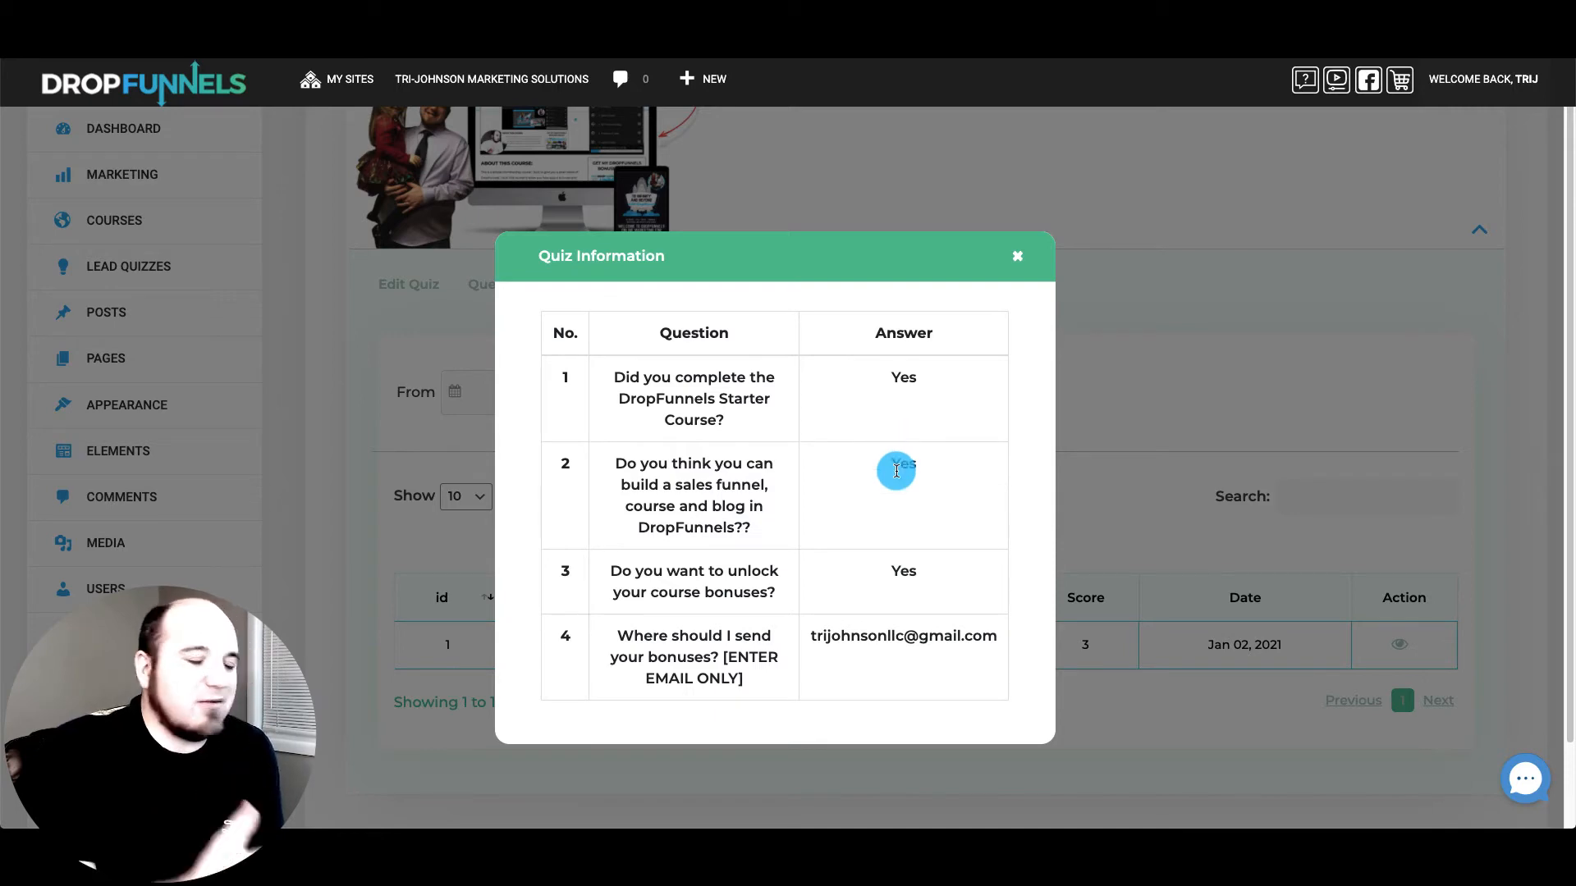
pyautogui.click(1022, 263)
pyautogui.click(835, 288)
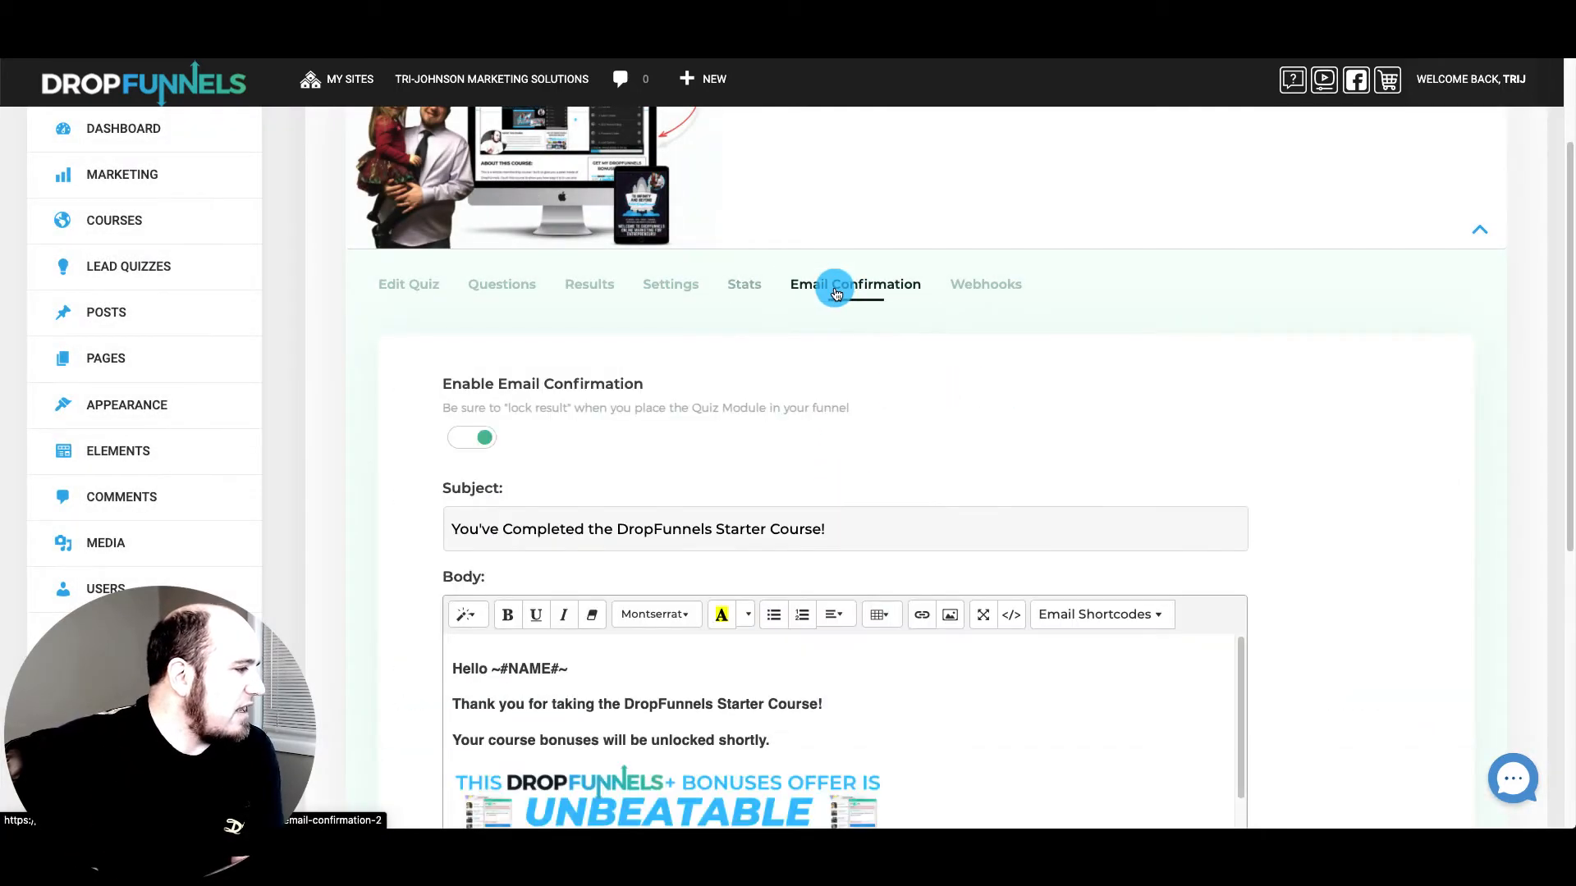
pyautogui.scroll(-5, 898, 526)
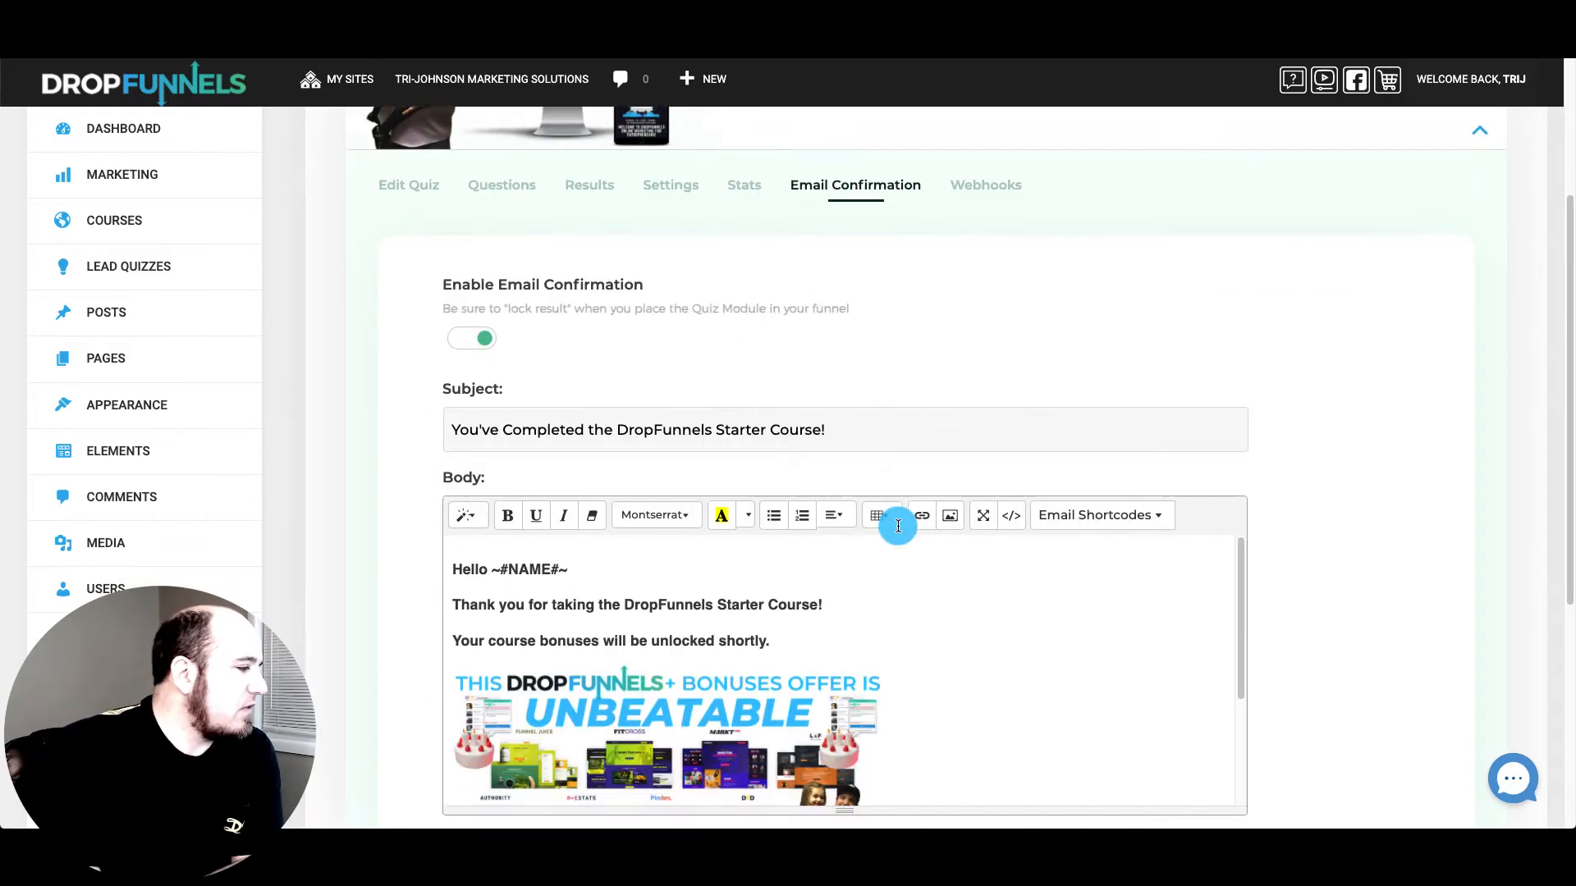
pyautogui.scroll(1, 781, 278)
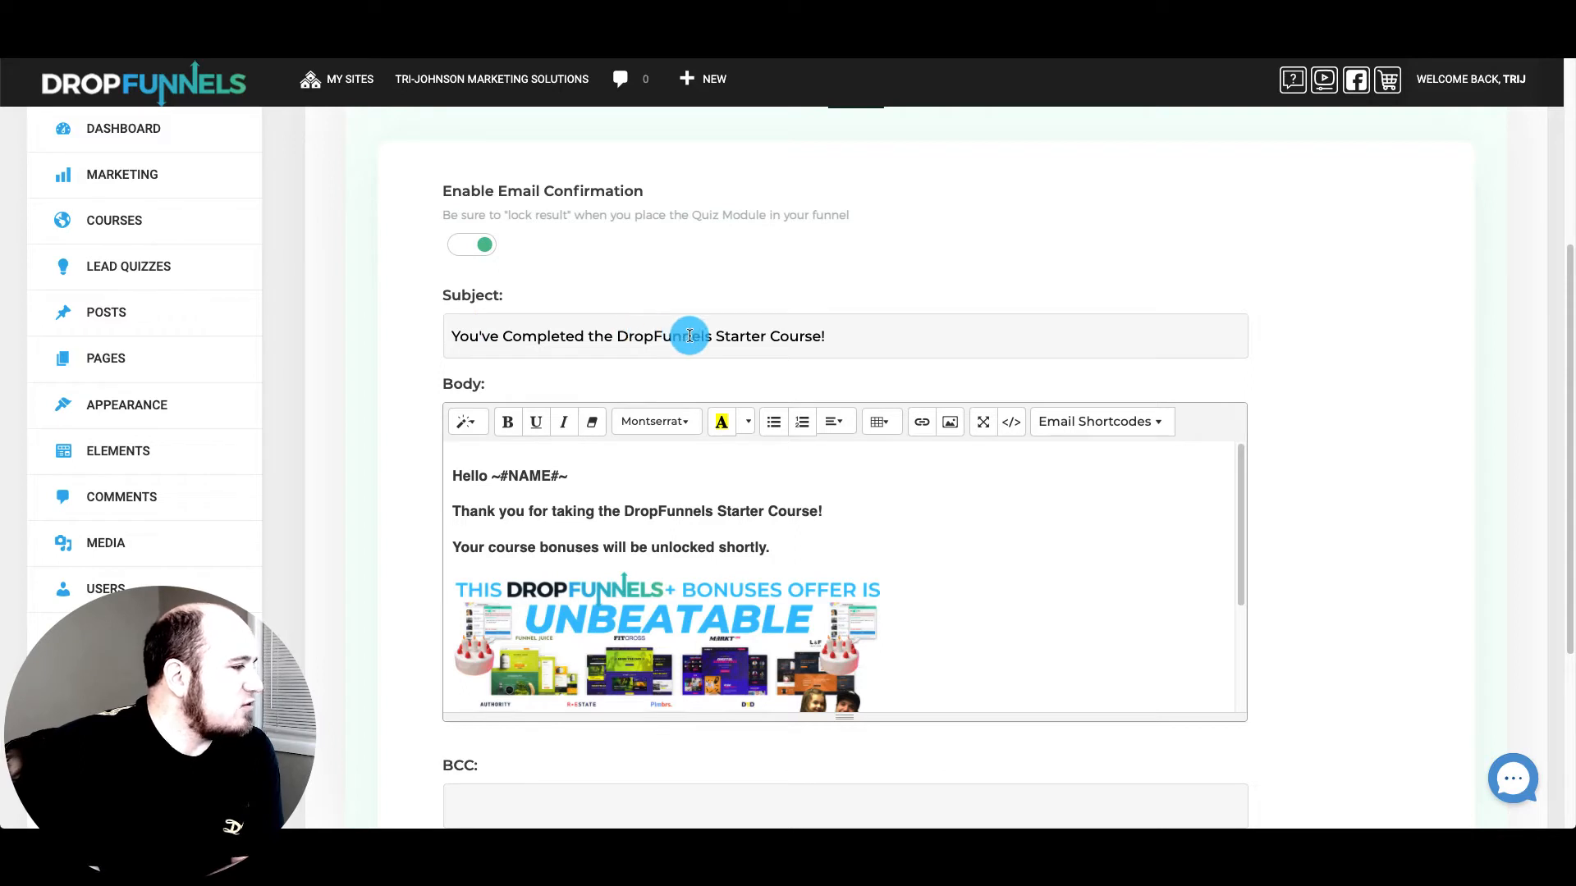
pyautogui.scroll(-1, 837, 517)
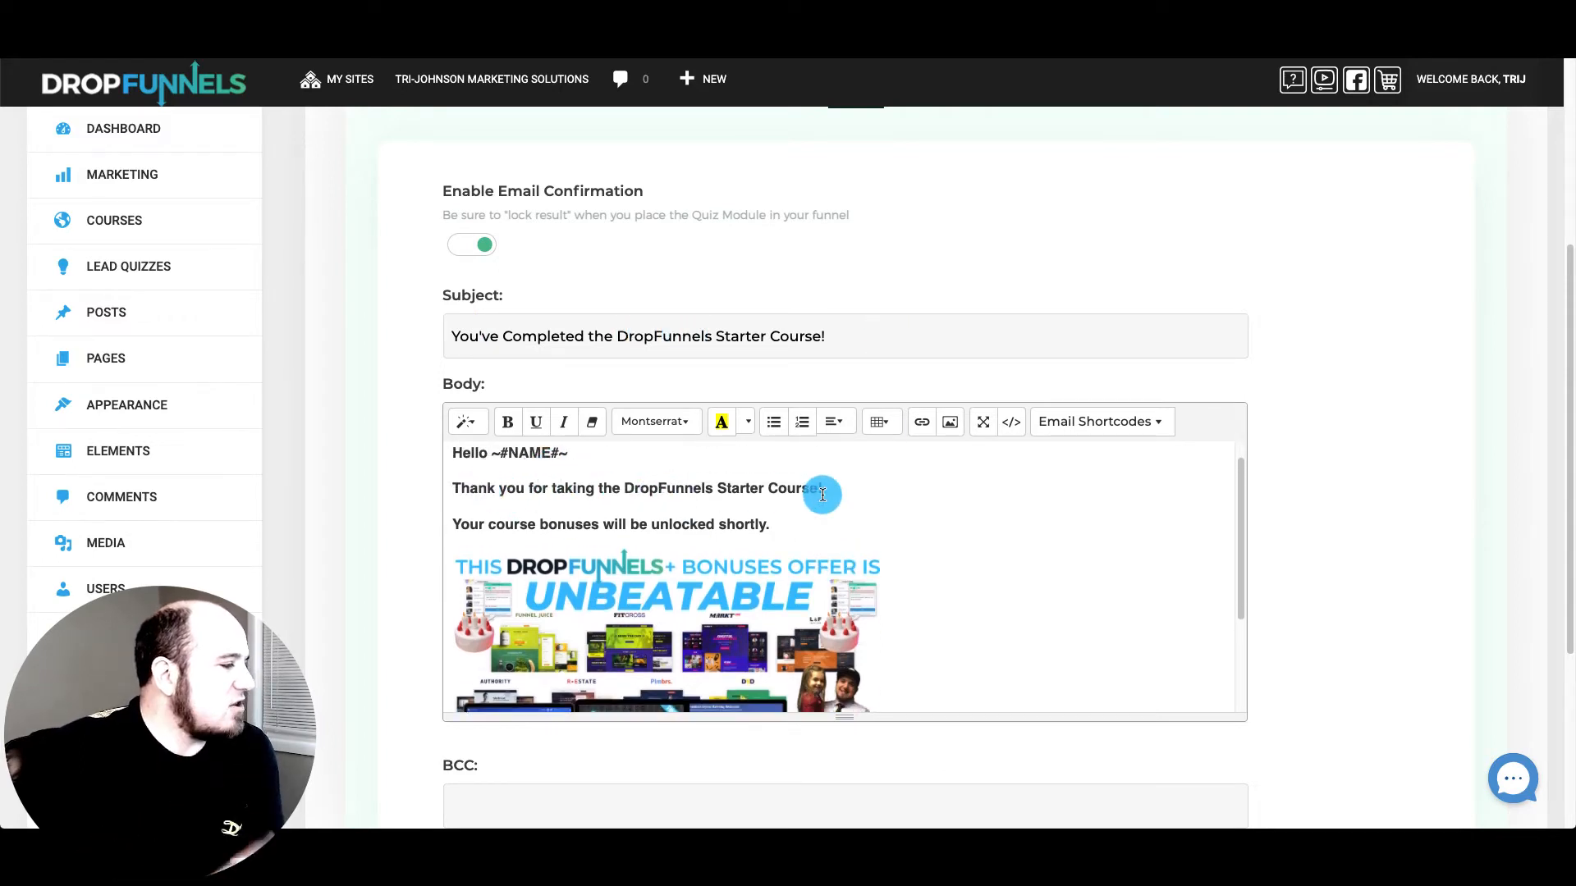
pyautogui.scroll(-3, 804, 525)
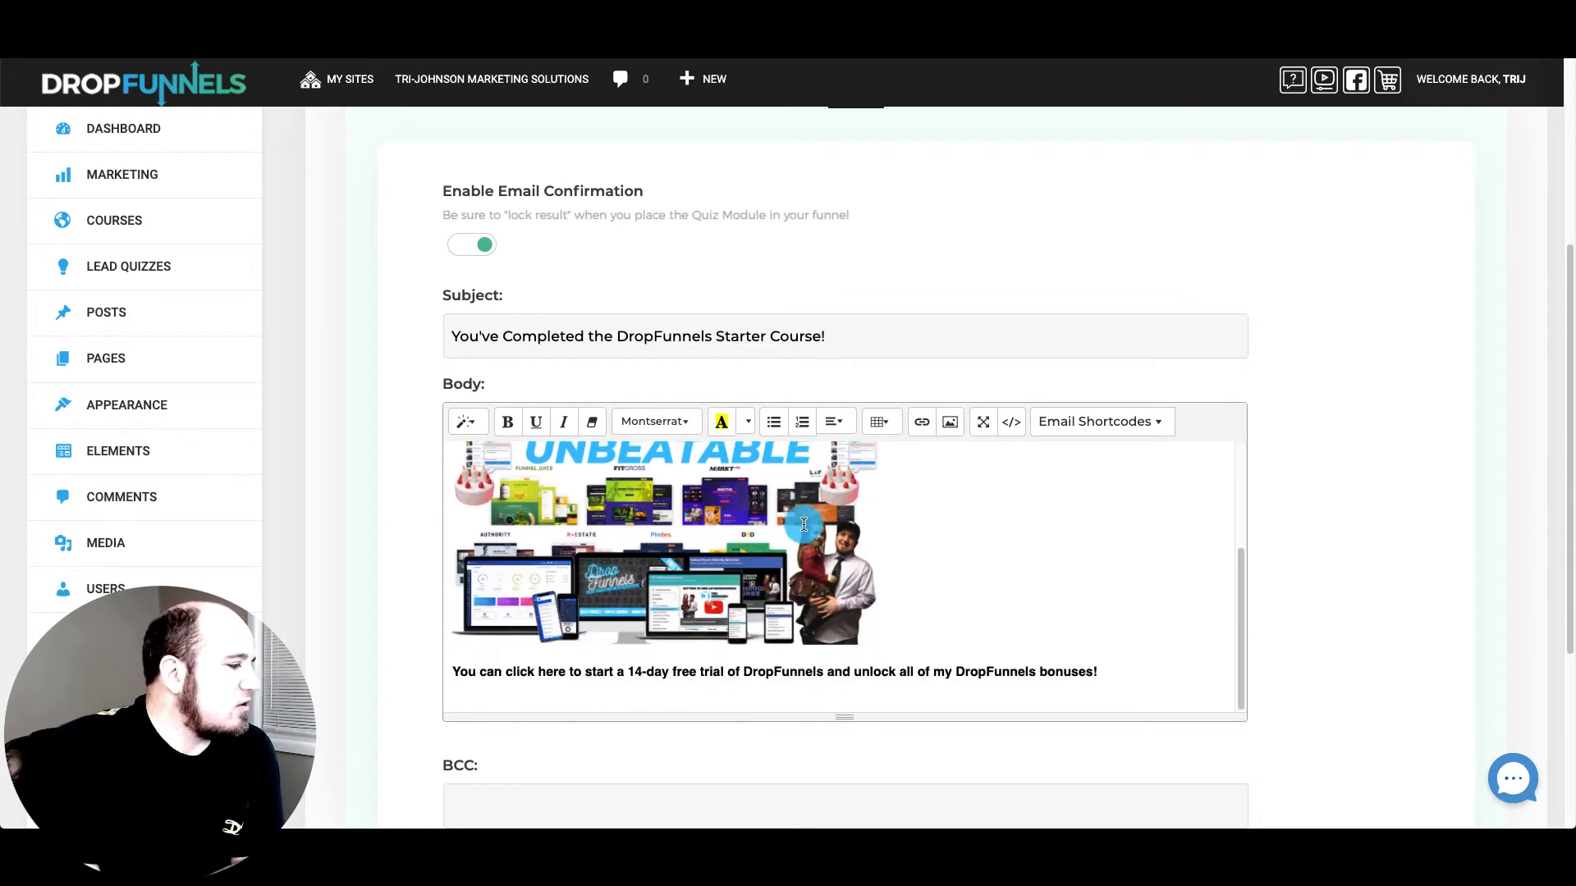
pyautogui.scroll(-1, 805, 525)
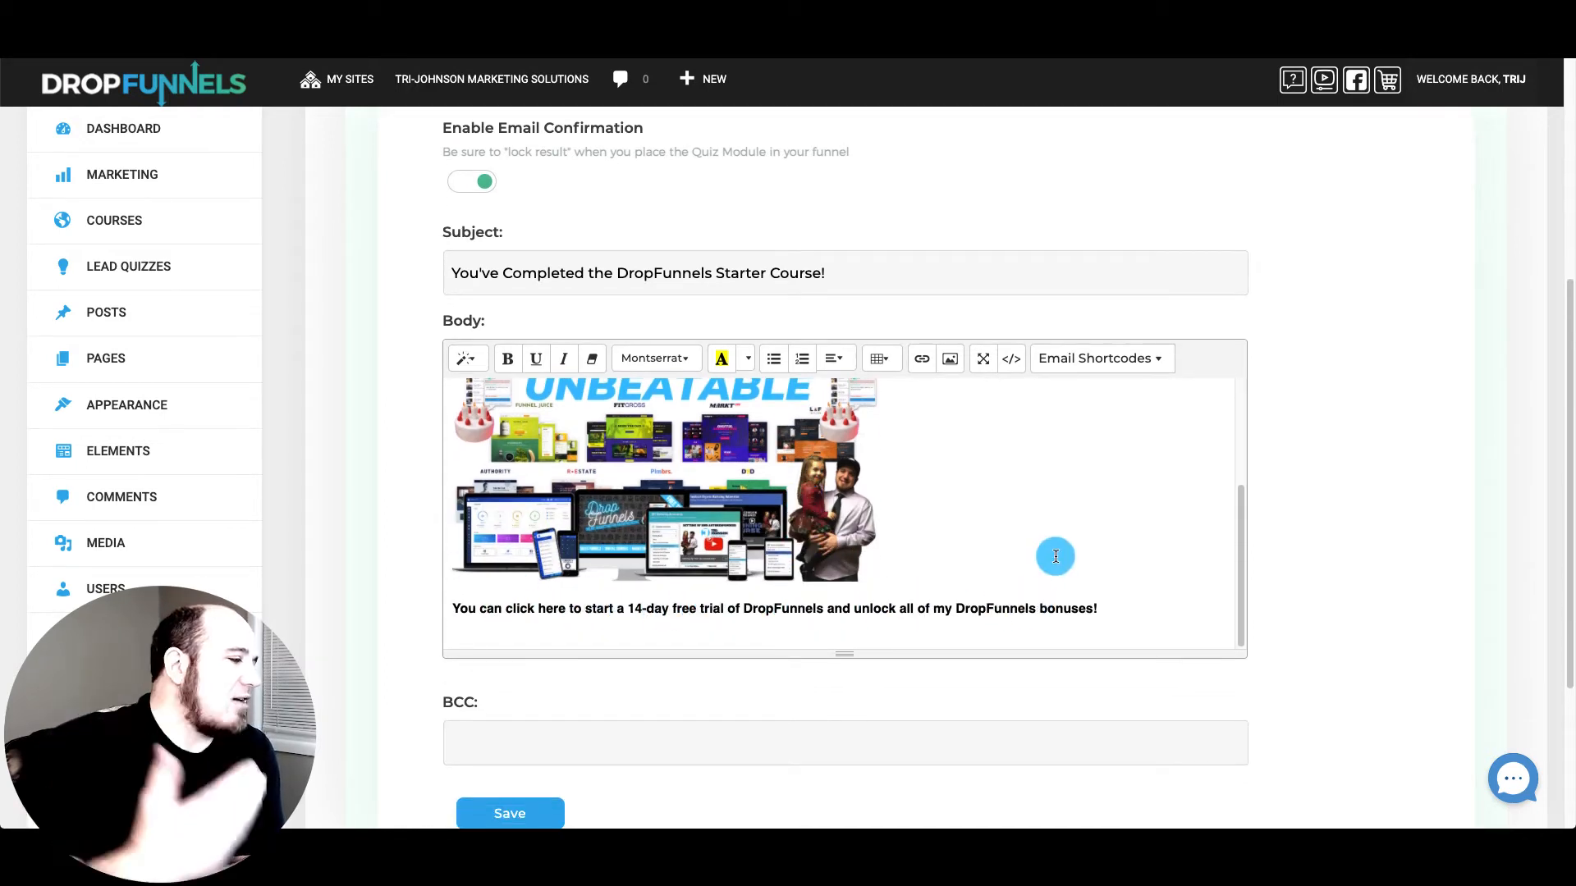
pyautogui.click(760, 612)
pyautogui.scroll(10, 845, 435)
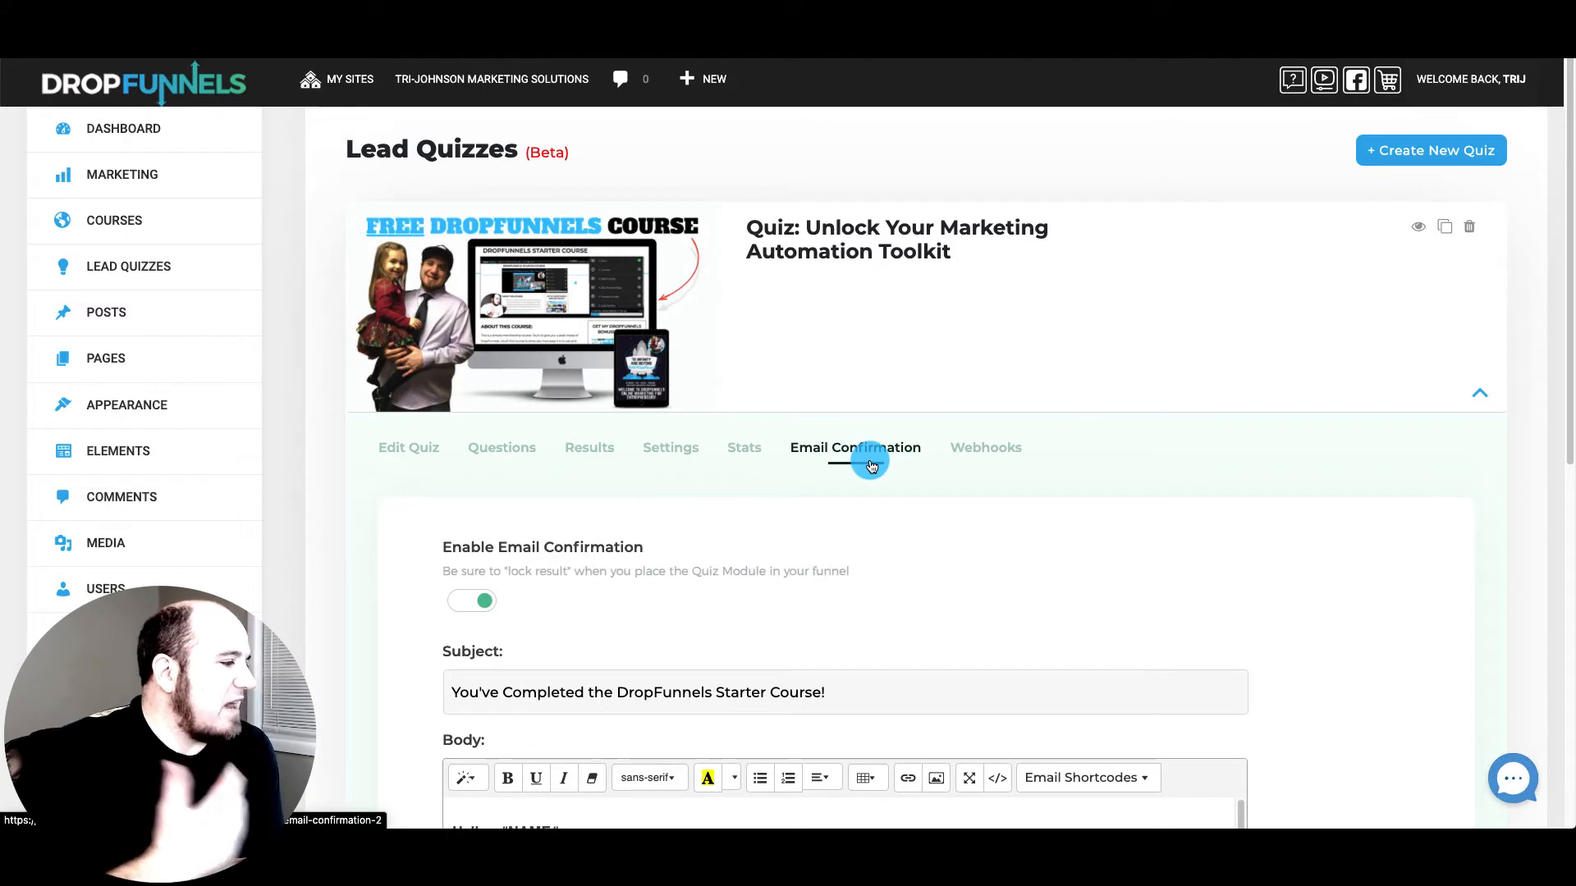
# Check the quiz's Webhooks, then go to Marketing > Funnels and add a step to Checkout
pyautogui.click(979, 453)
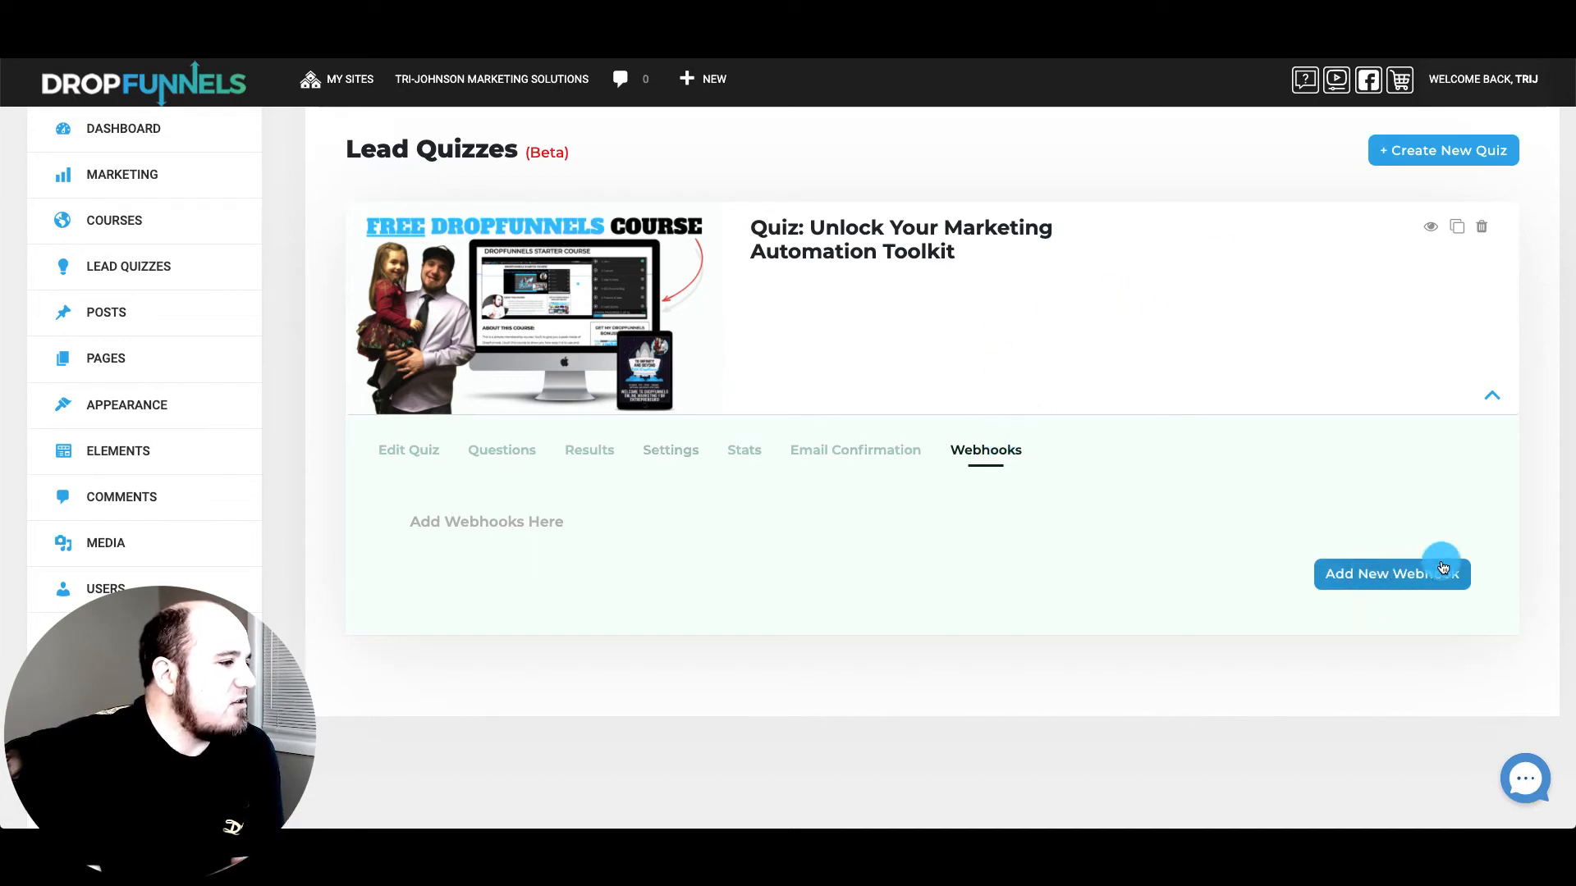
pyautogui.click(1492, 395)
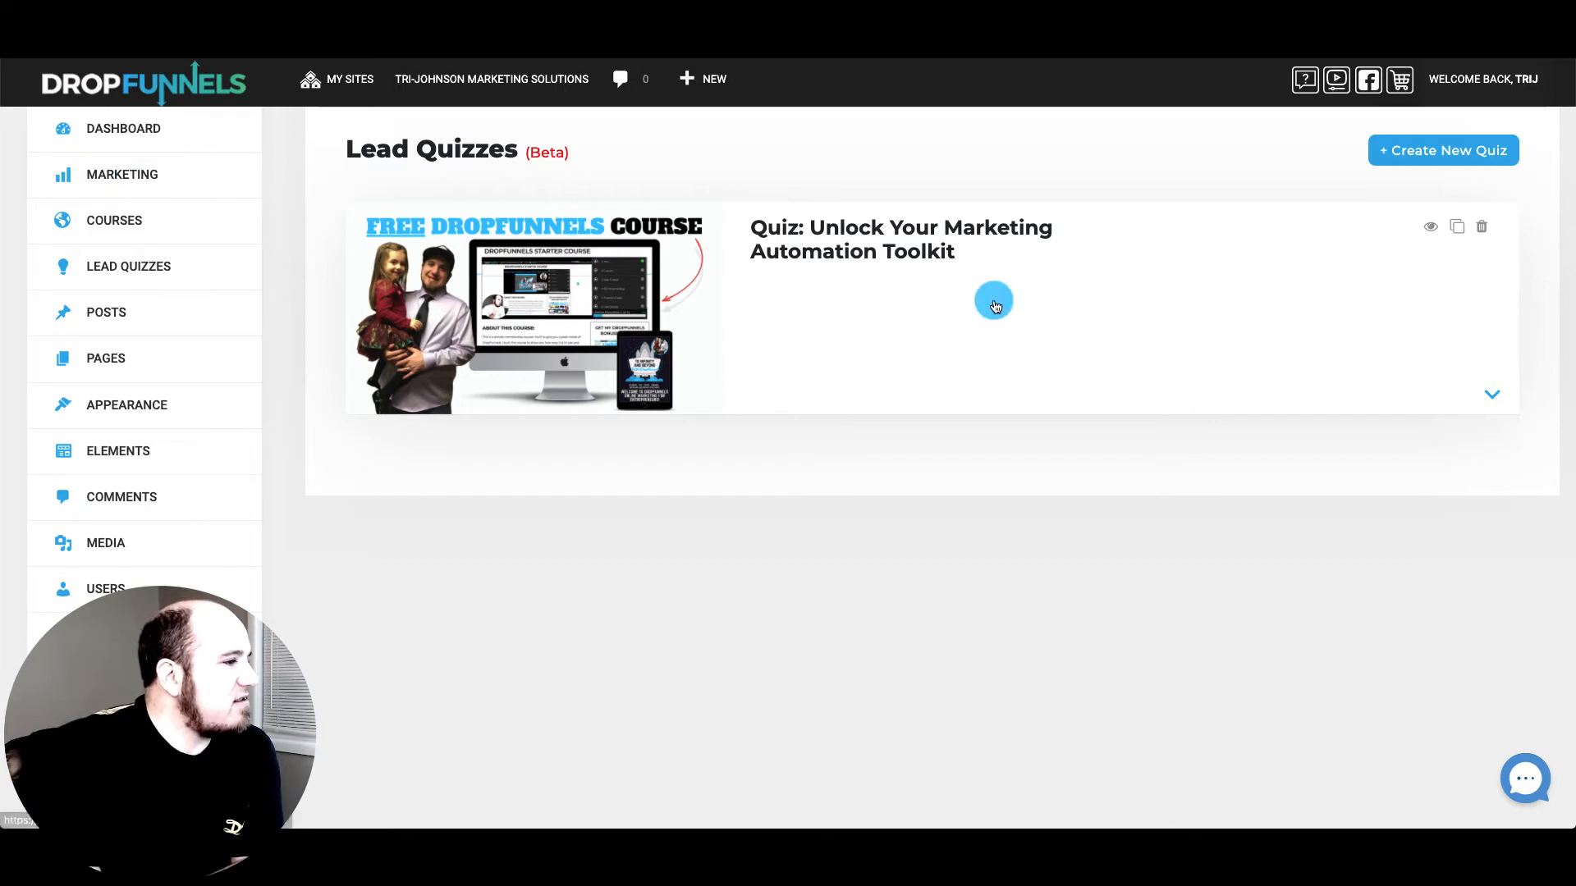
pyautogui.click(126, 184)
pyautogui.click(96, 209)
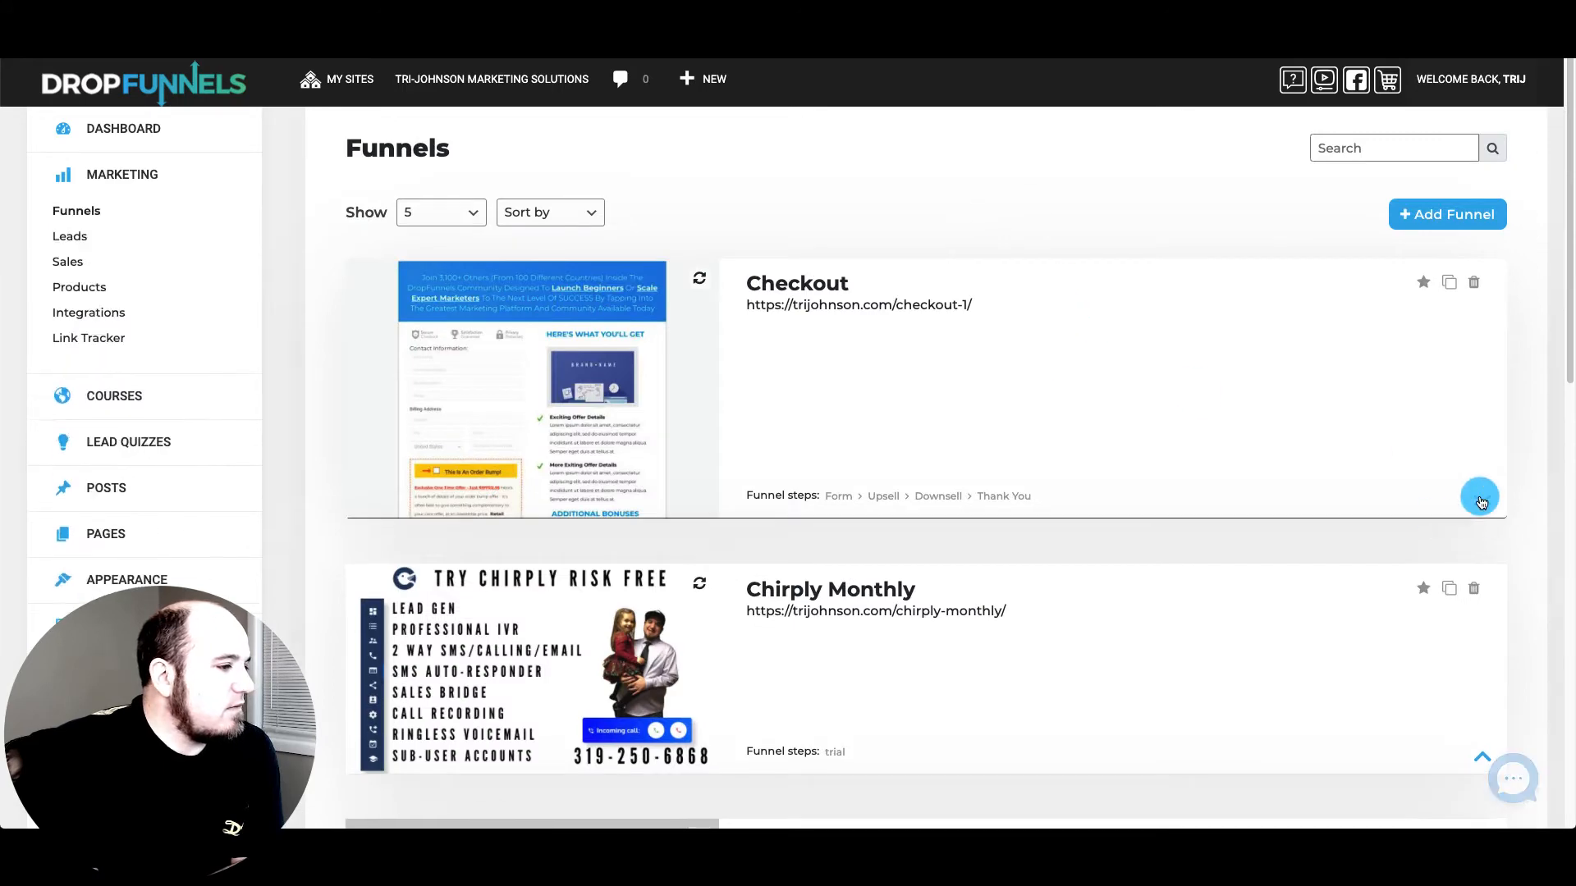
pyautogui.click(1482, 498)
pyautogui.scroll(-5, 1341, 465)
pyautogui.click(1418, 598)
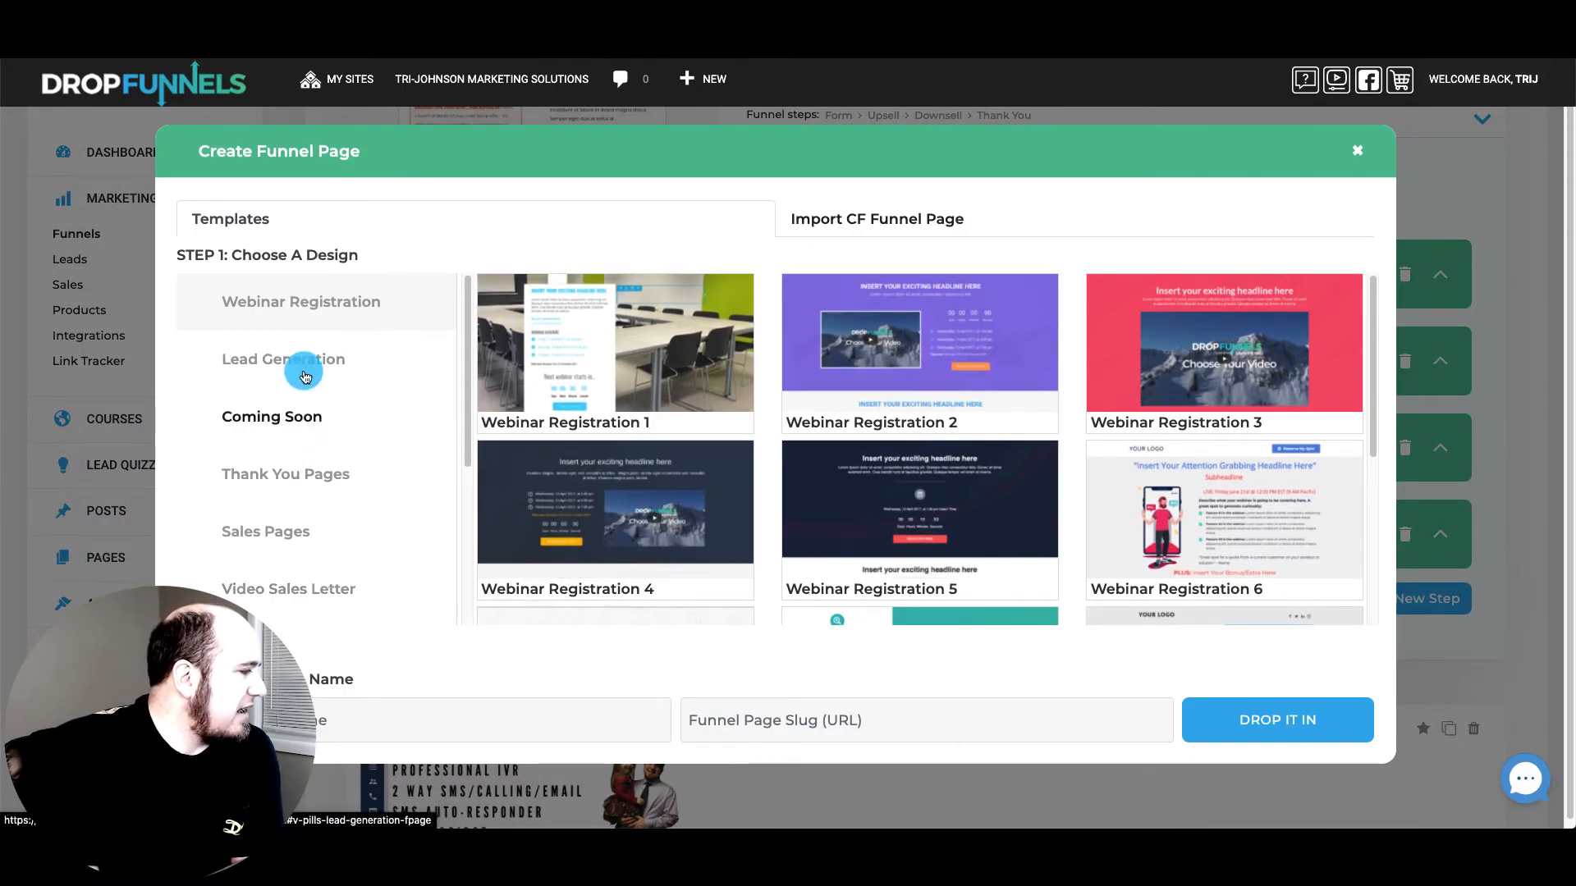
# Create a Lead Generation step named 'quiz' from the Green 5 Reasons Optin template
pyautogui.scroll(-3, 289, 492)
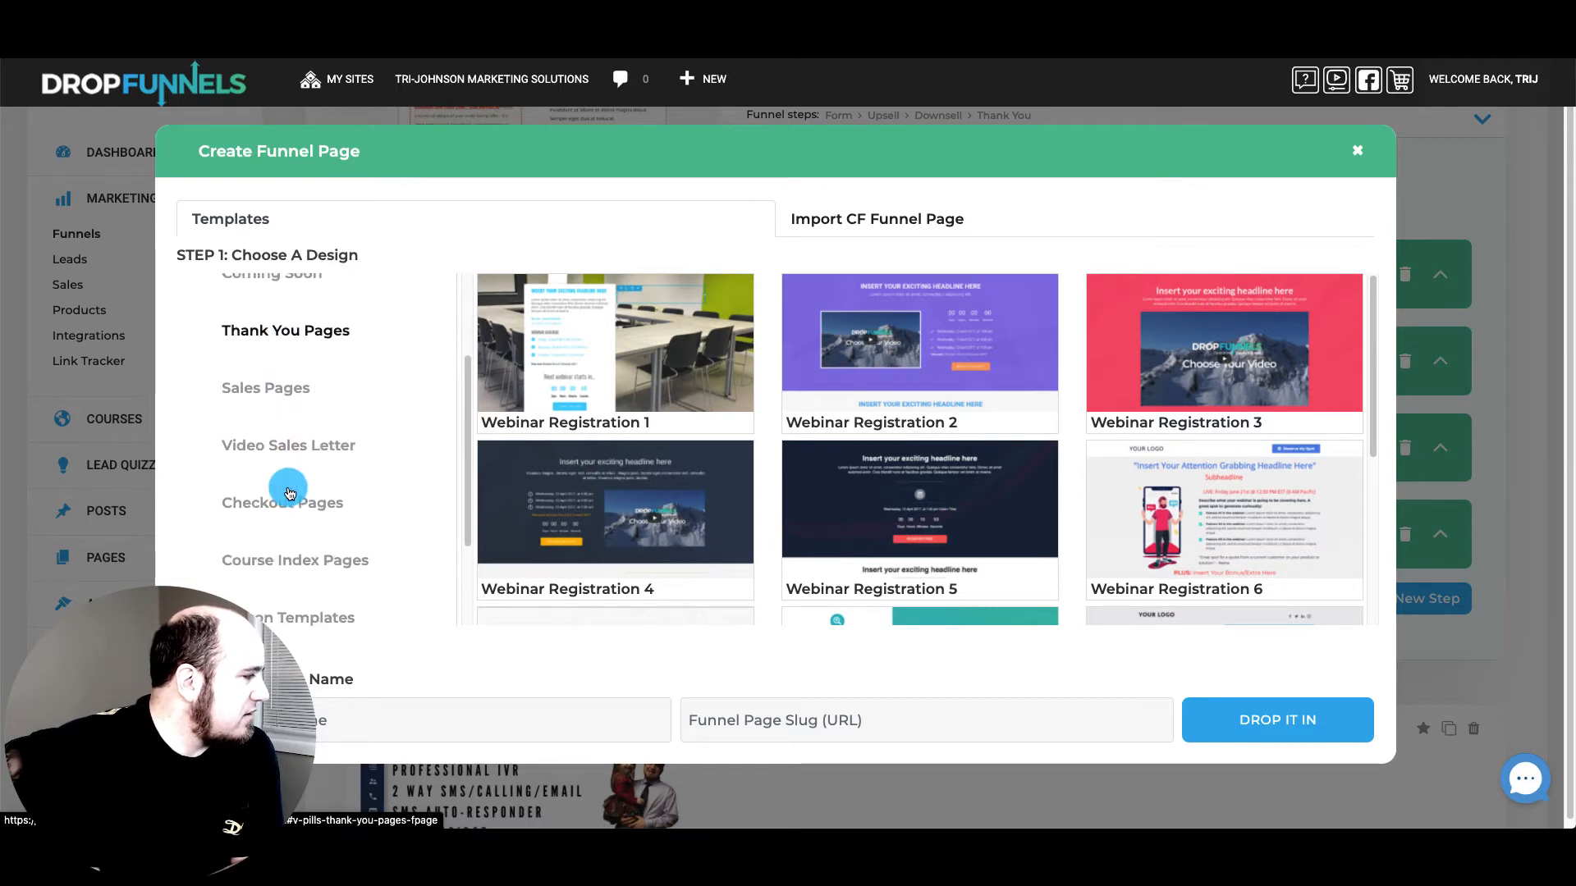
pyautogui.scroll(-1, 289, 493)
pyautogui.scroll(4, 295, 484)
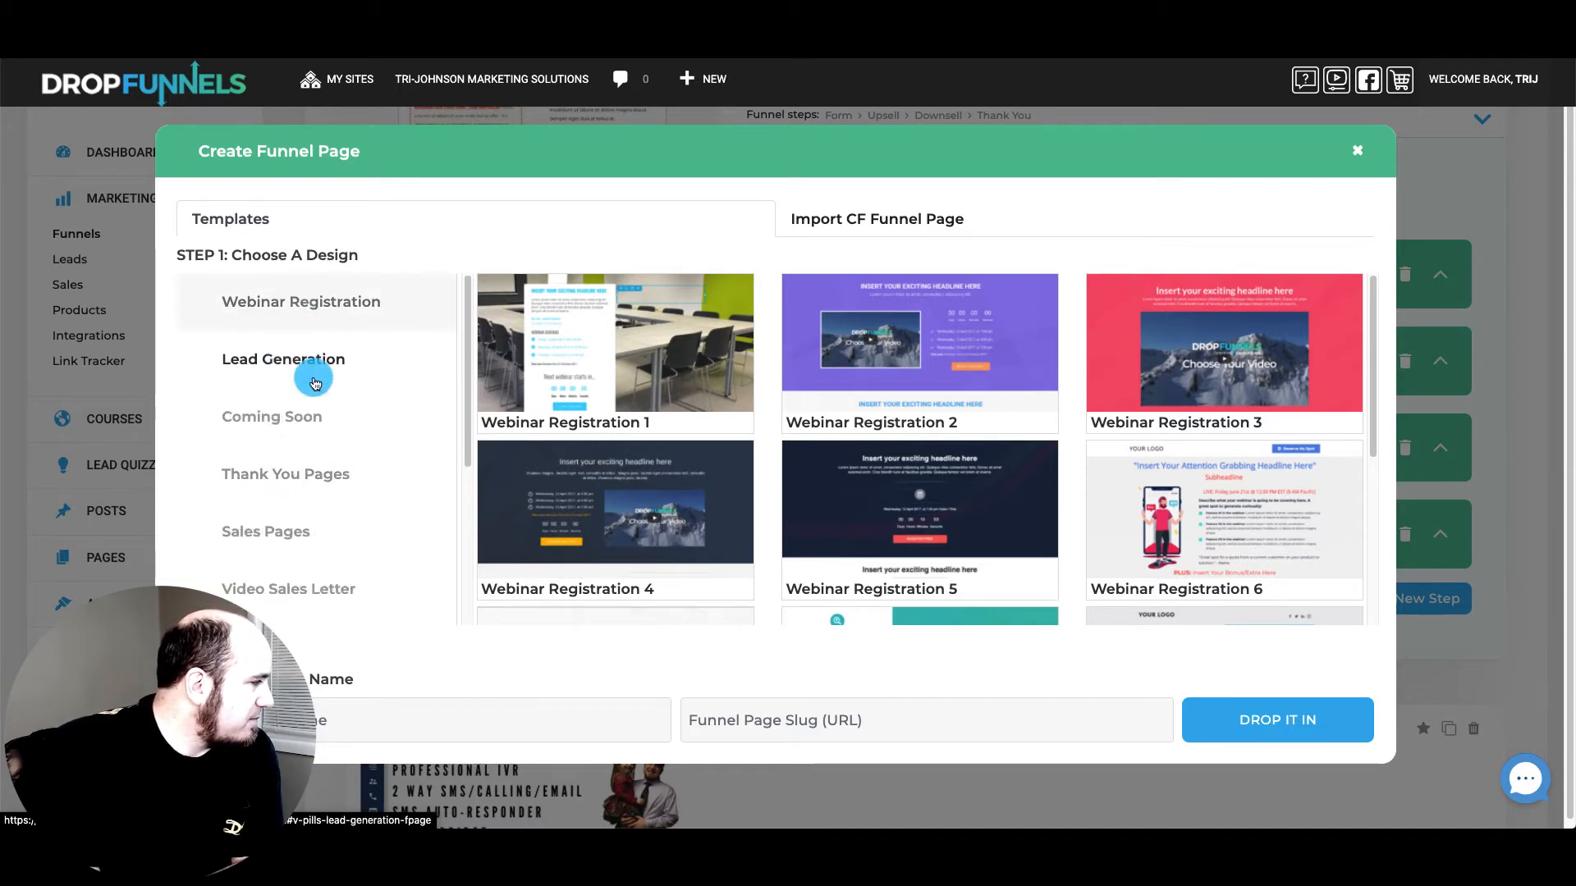
pyautogui.click(312, 347)
pyautogui.scroll(-6, 1064, 553)
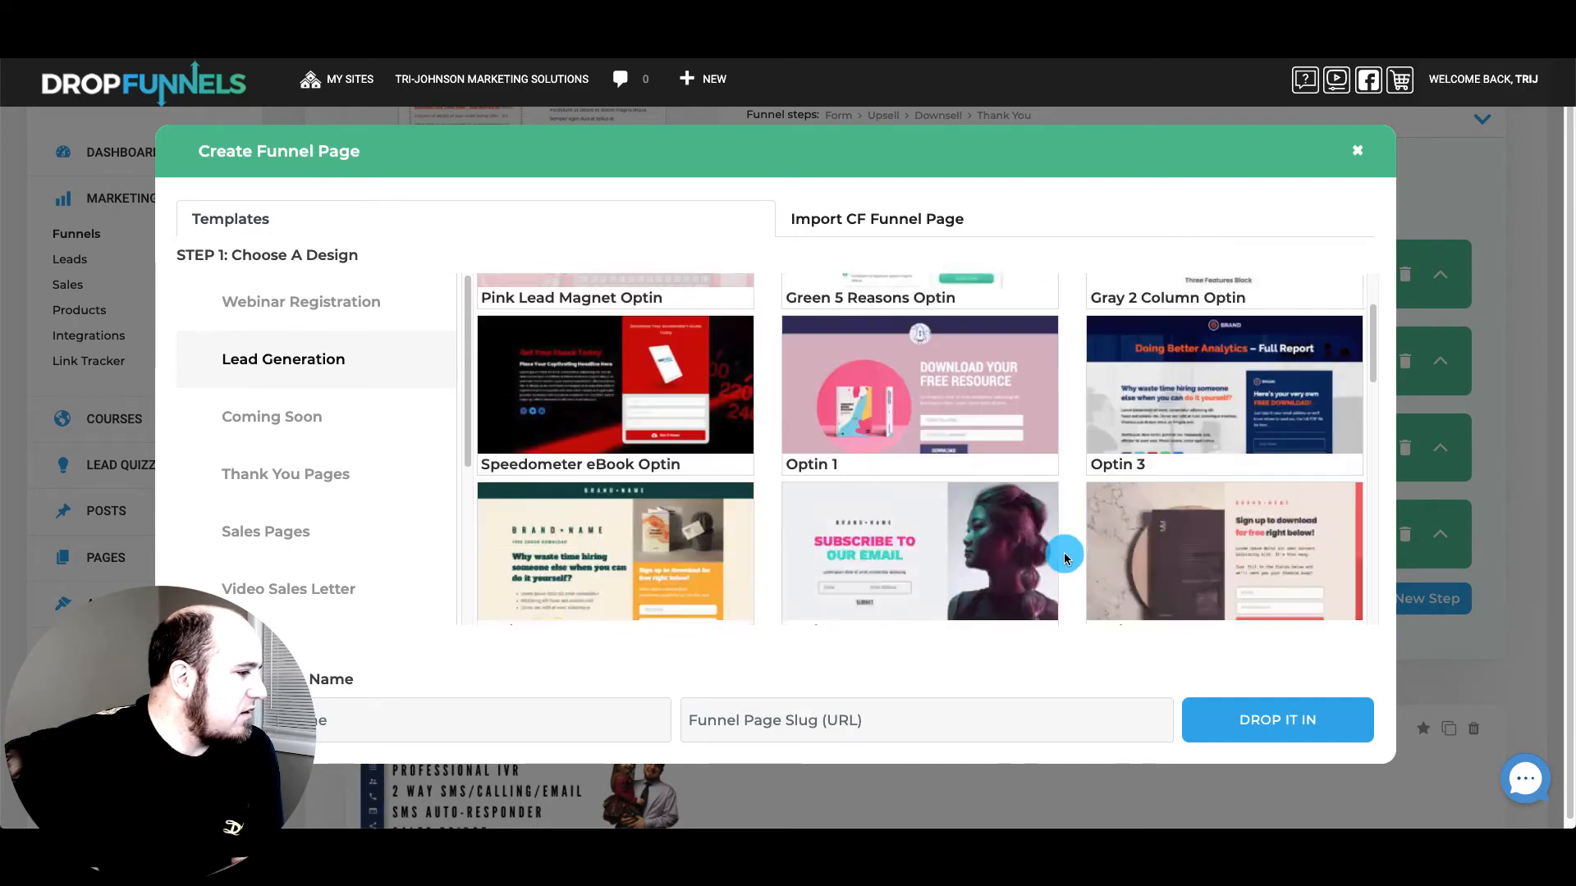
pyautogui.scroll(-5, 1065, 558)
pyautogui.scroll(10, 929, 484)
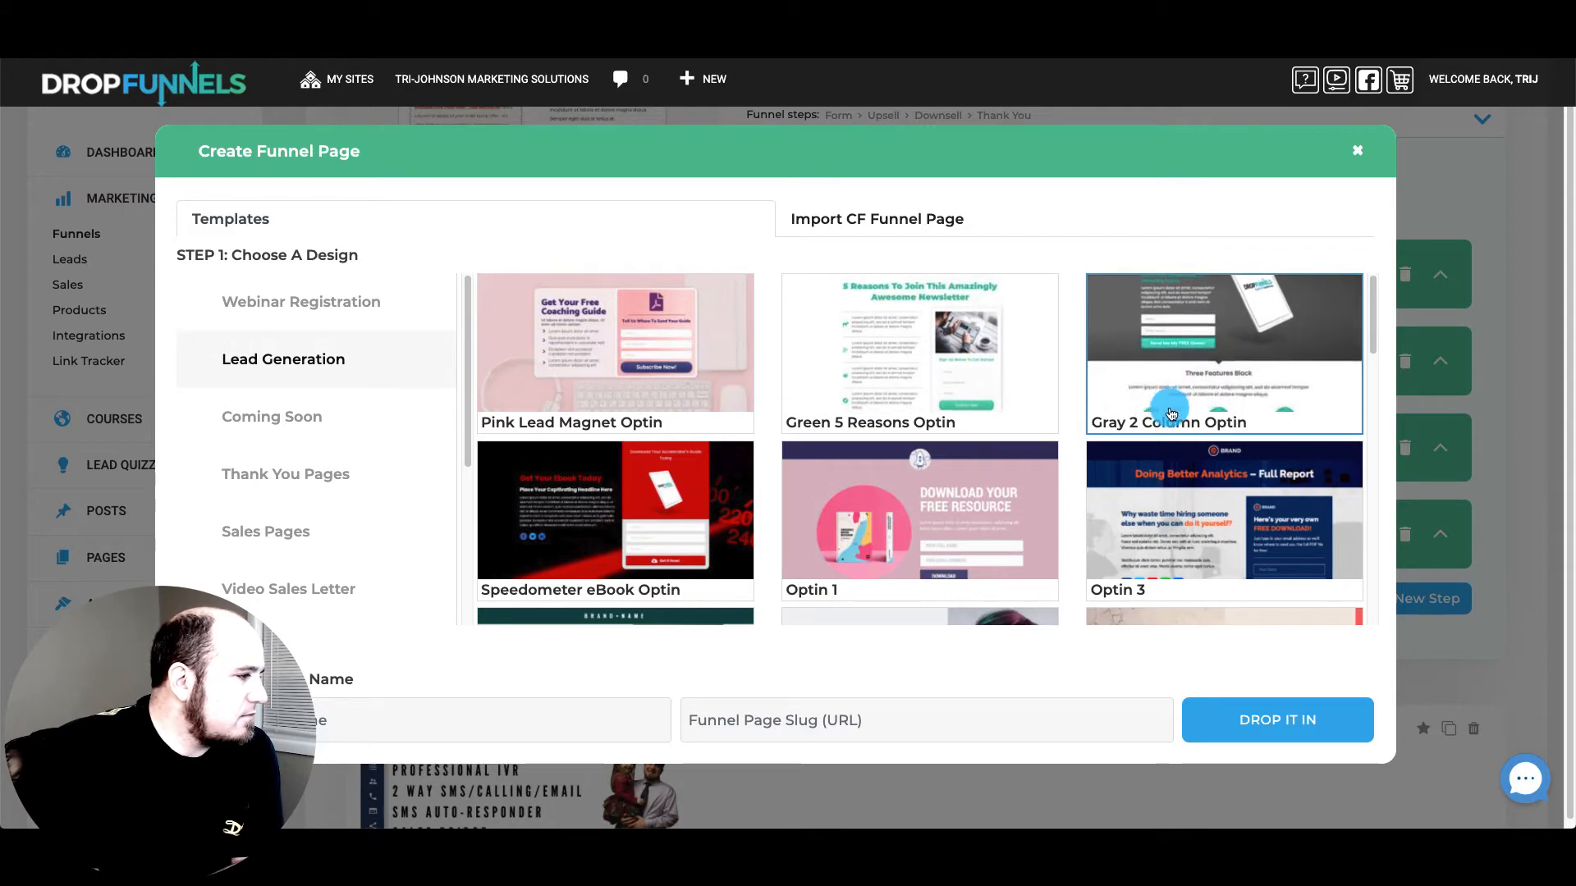
pyautogui.click(919, 353)
pyautogui.click(563, 711)
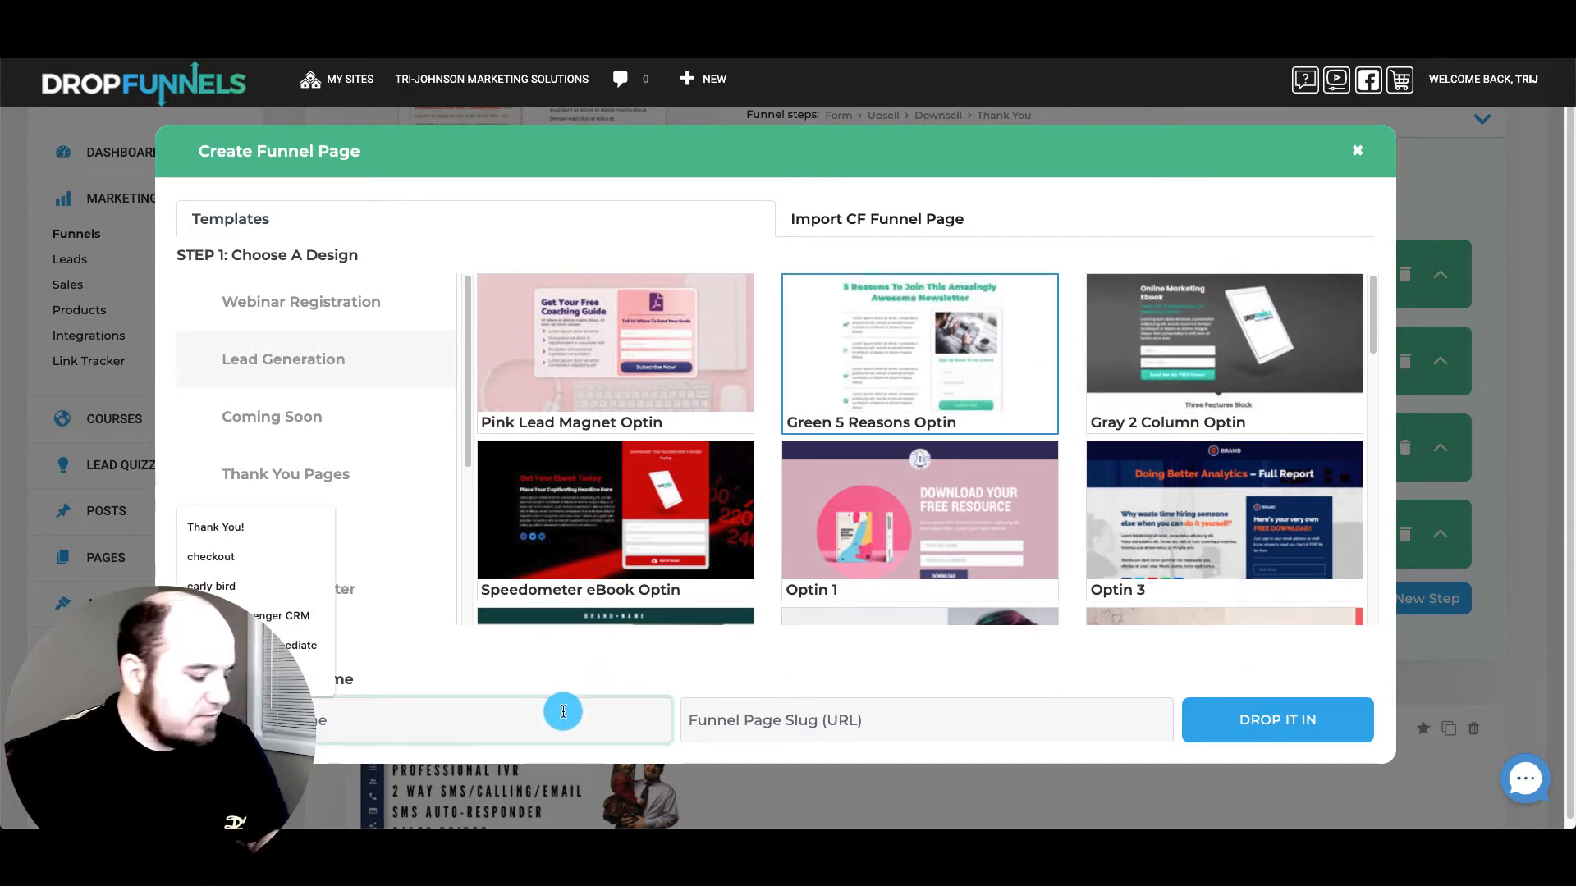
pyautogui.write('quiz')
pyautogui.click(1227, 719)
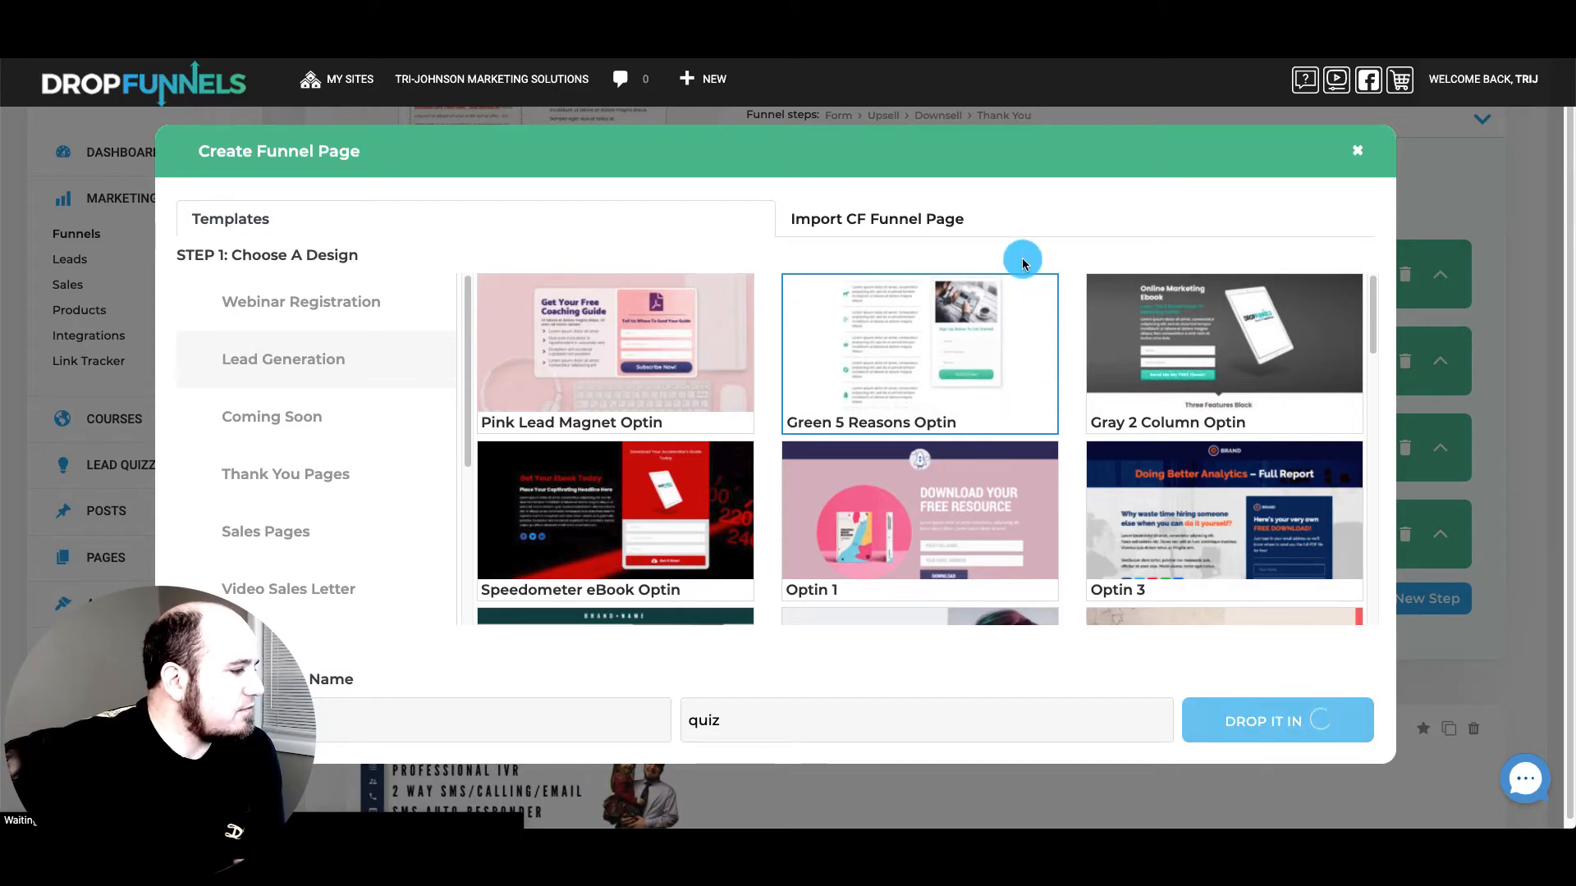
# Open the new Quiz step at the end of the Checkout funnel in the page editor
pyautogui.scroll(-3, 1122, 512)
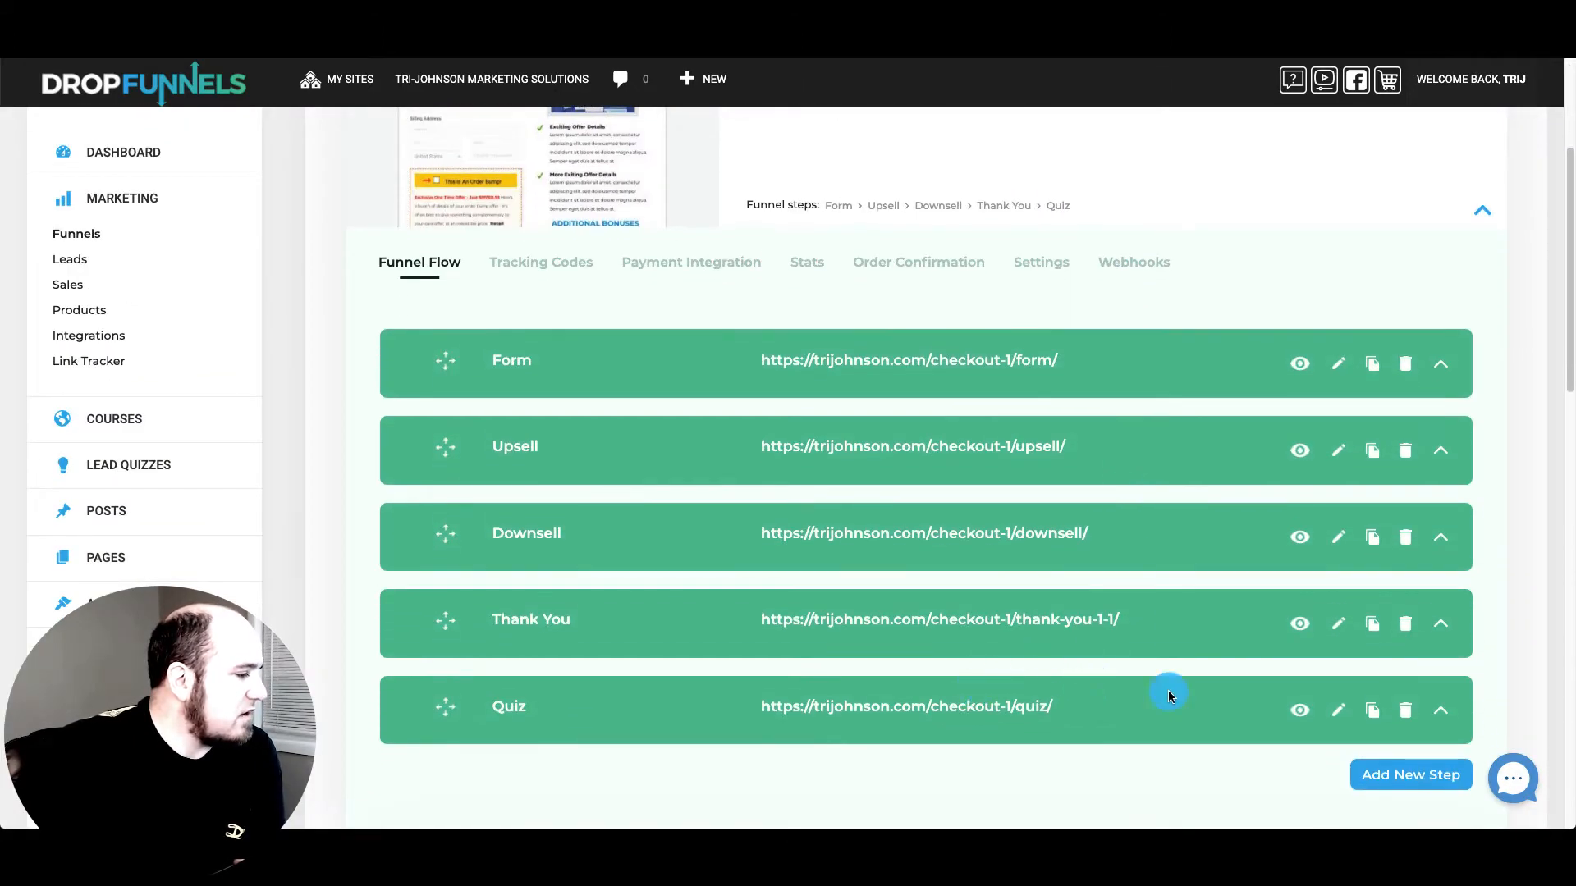
pyautogui.scroll(-2, 1329, 735)
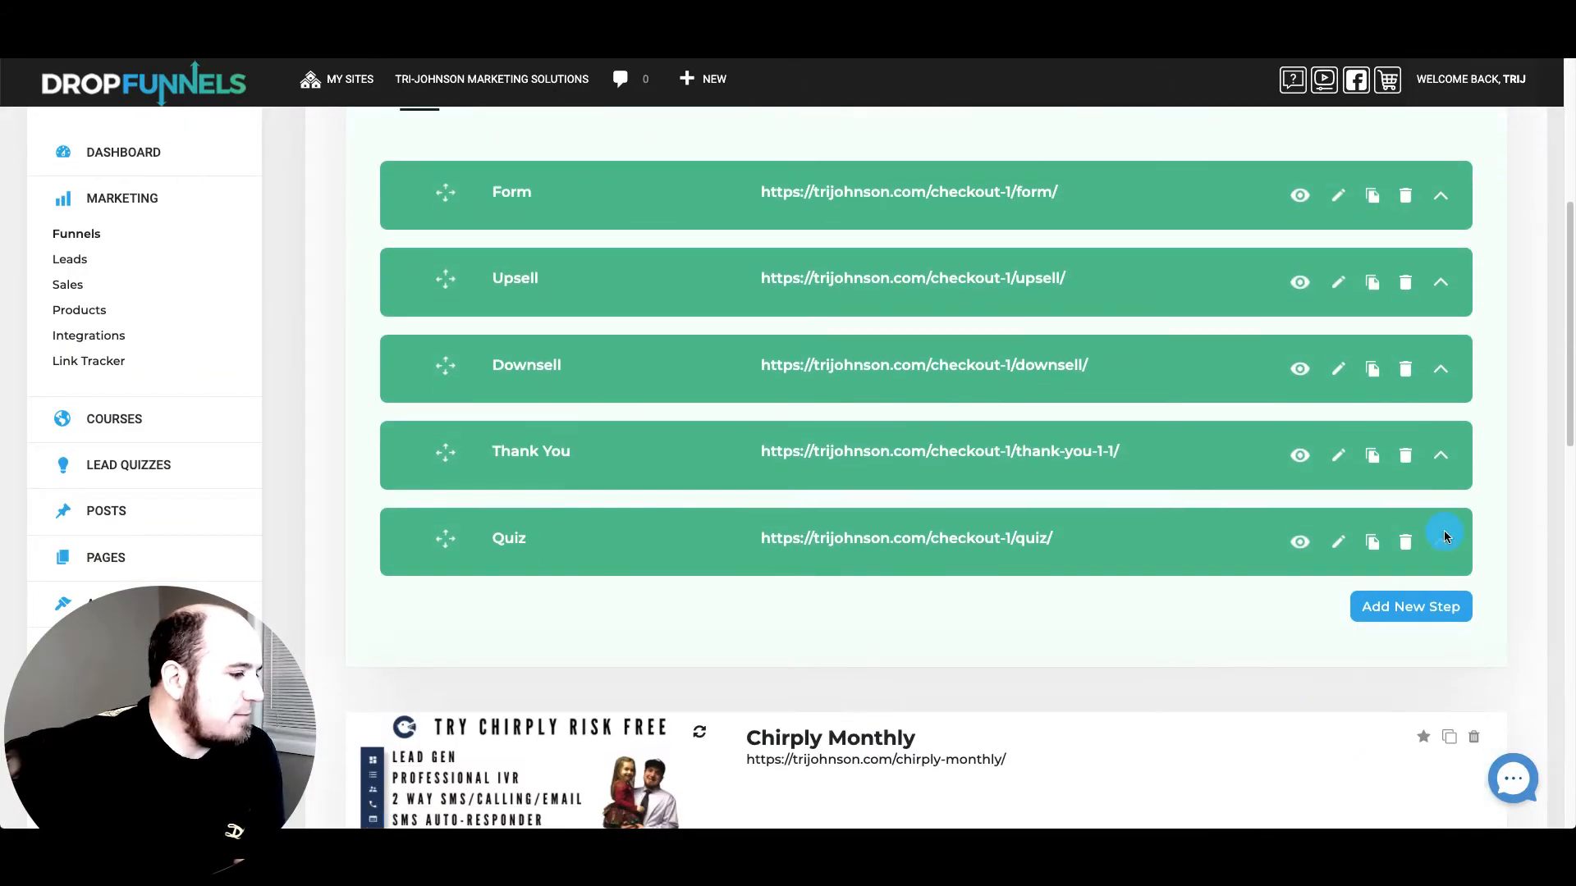
pyautogui.click(1336, 544)
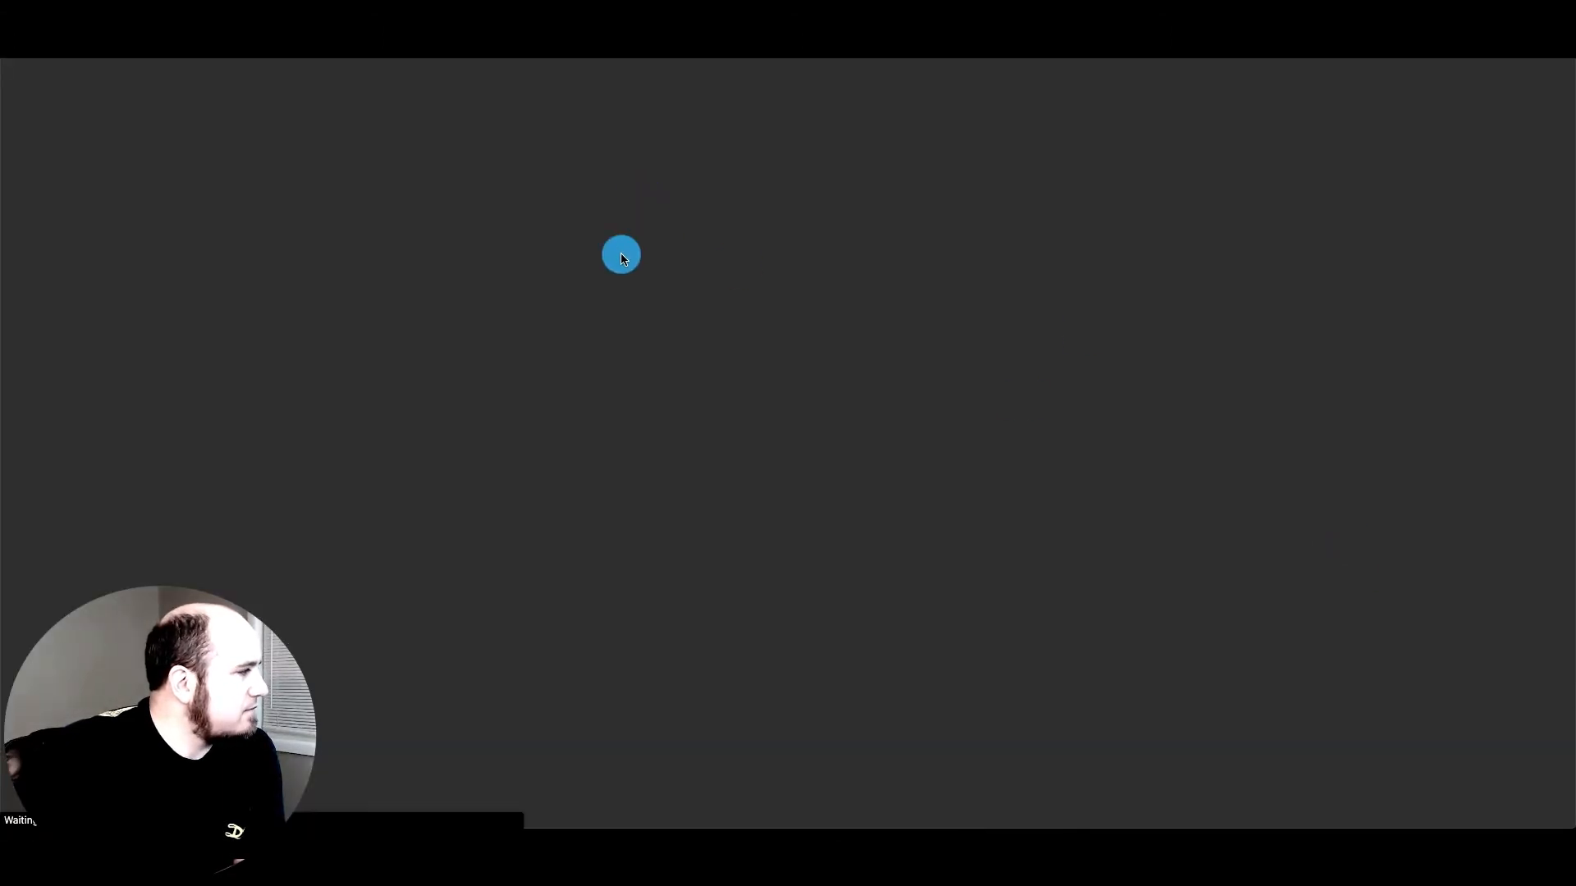
pyautogui.scroll(-3, 678, 309)
pyautogui.scroll(3, 720, 244)
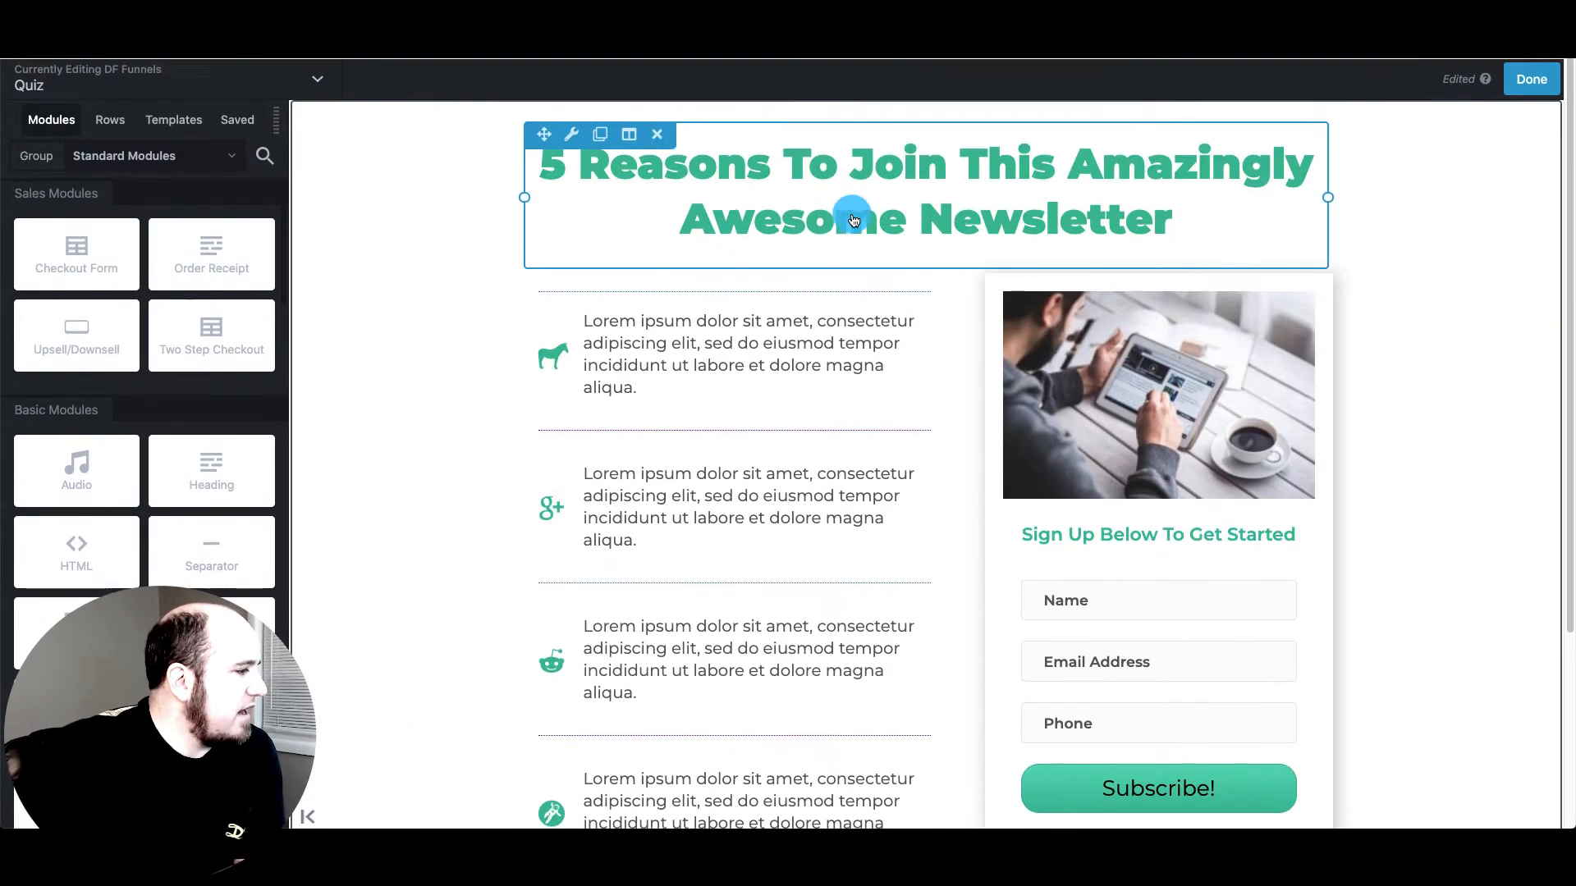
# Delete the newsletter heading and the signup form column, confirming each removal
pyautogui.click(656, 128)
pyautogui.click(926, 102)
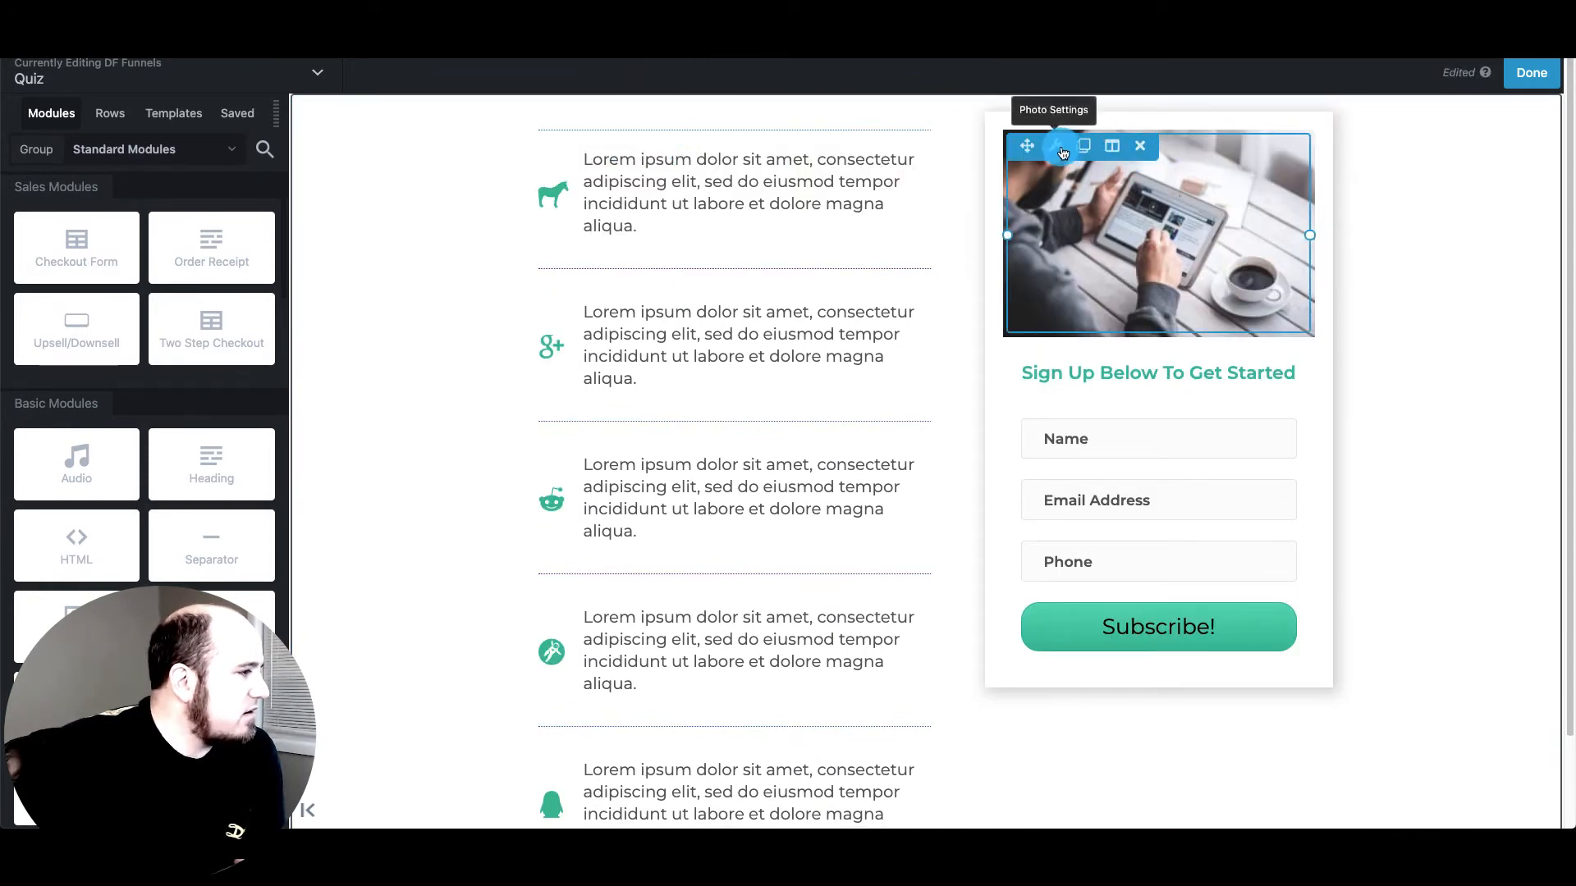
pyautogui.moveTo(1114, 154)
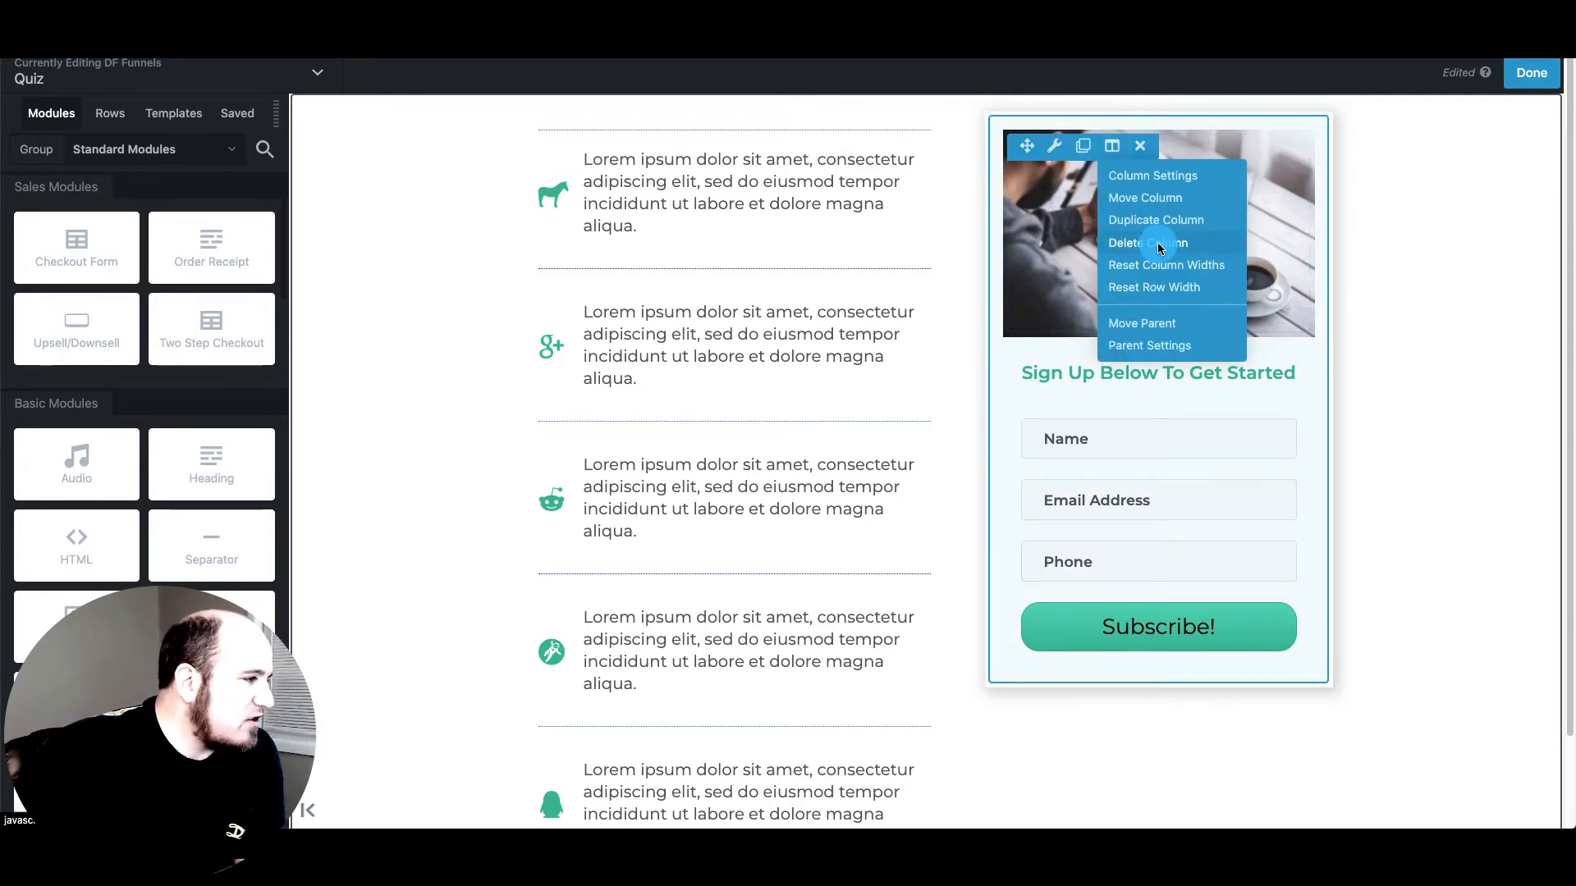
pyautogui.click(1160, 245)
pyautogui.click(925, 98)
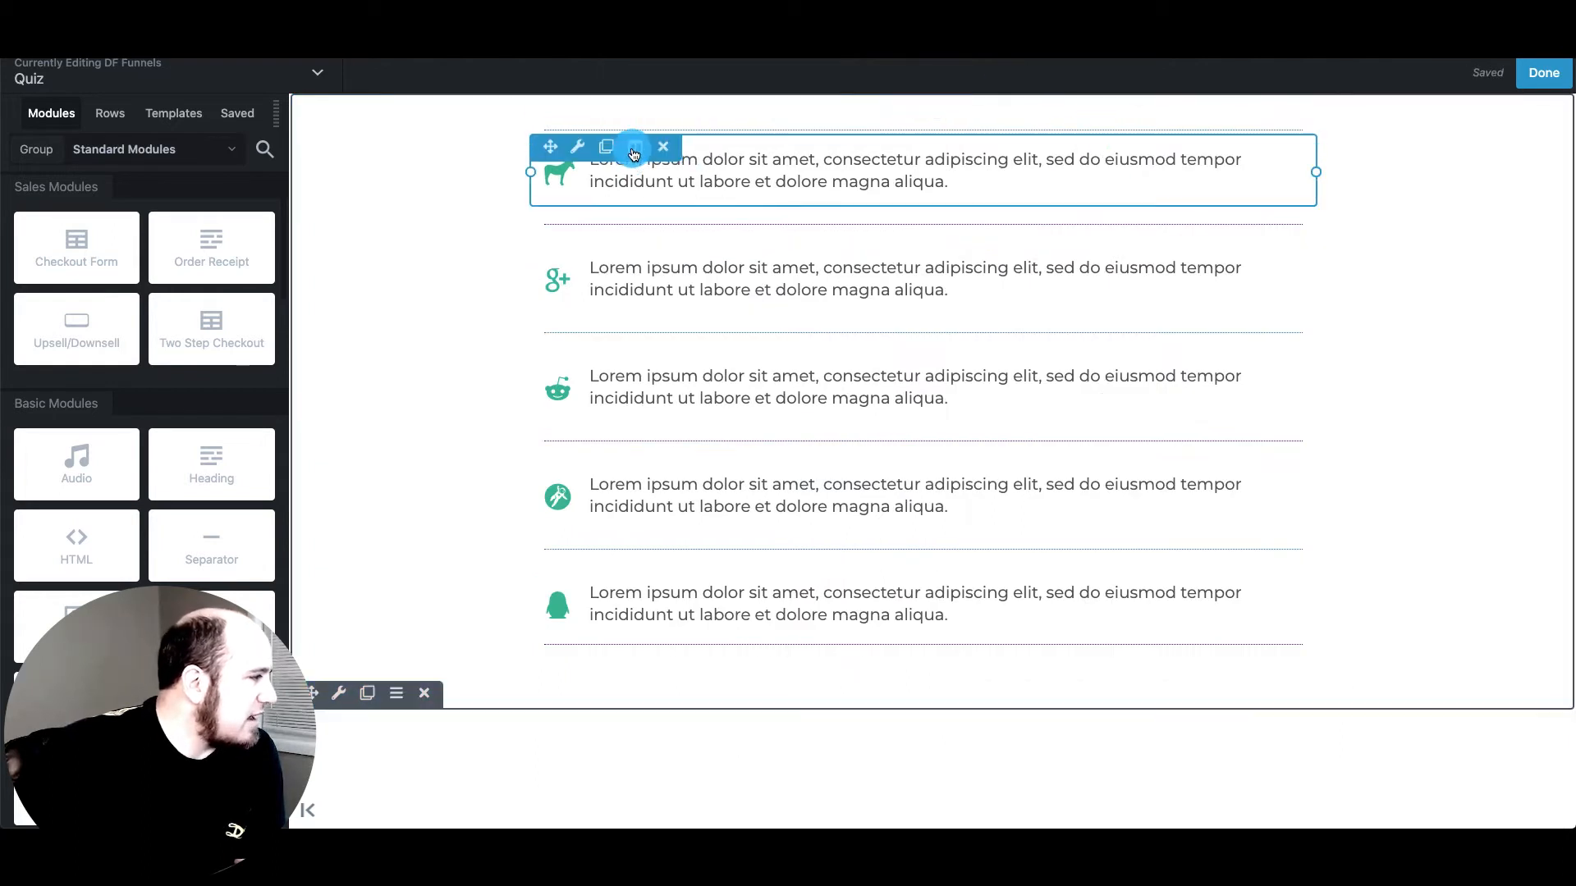
# Delete the remaining column of text rows, leaving the canvas empty
pyautogui.moveTo(634, 154)
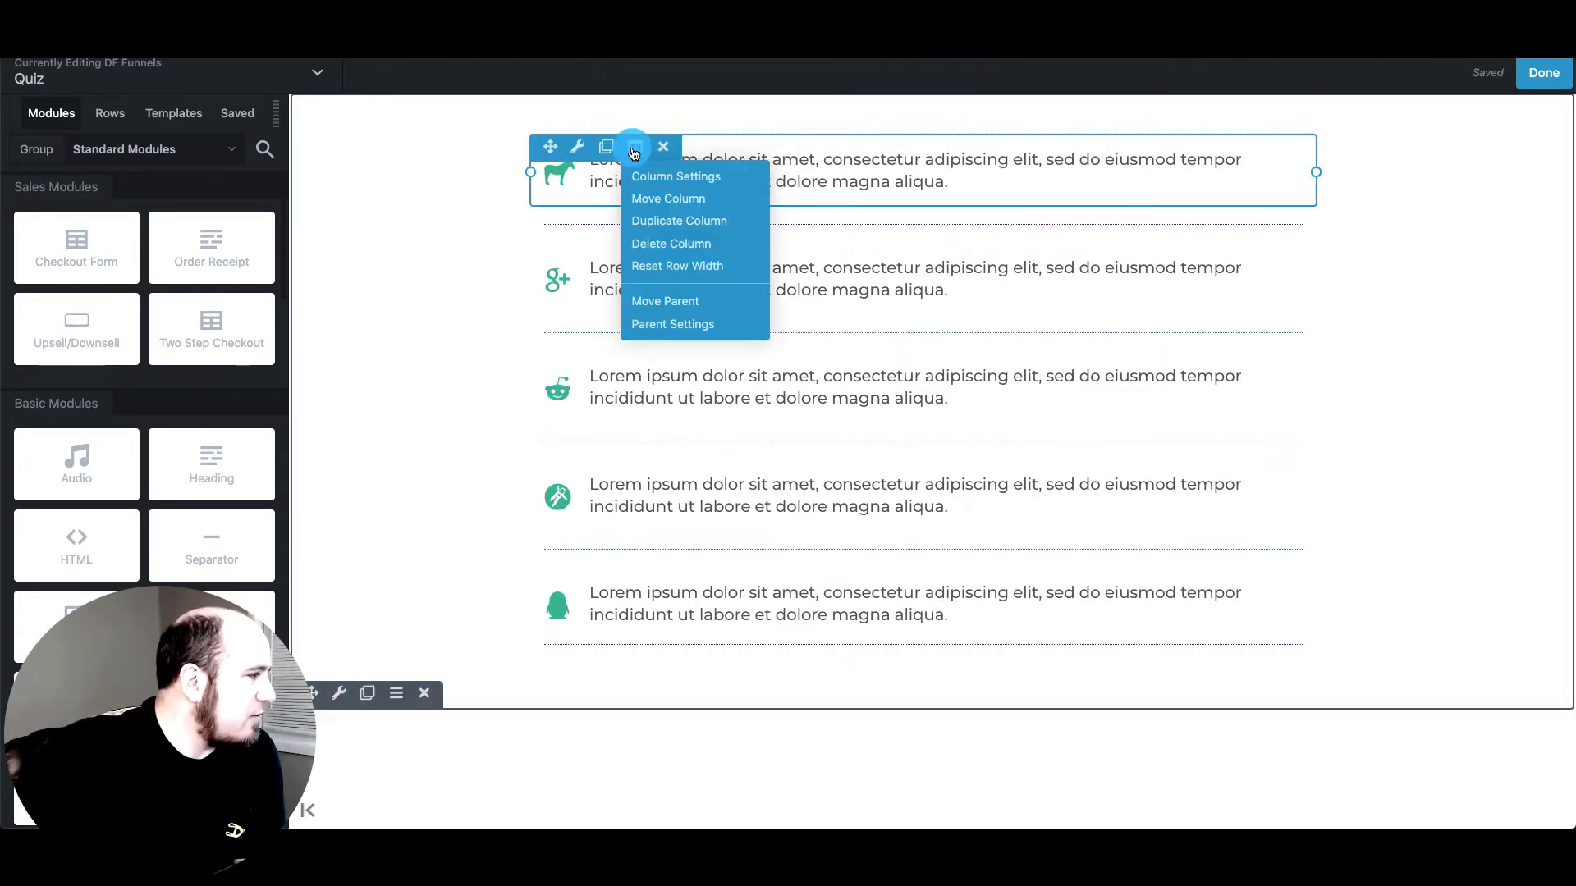
pyautogui.click(691, 244)
pyautogui.click(925, 98)
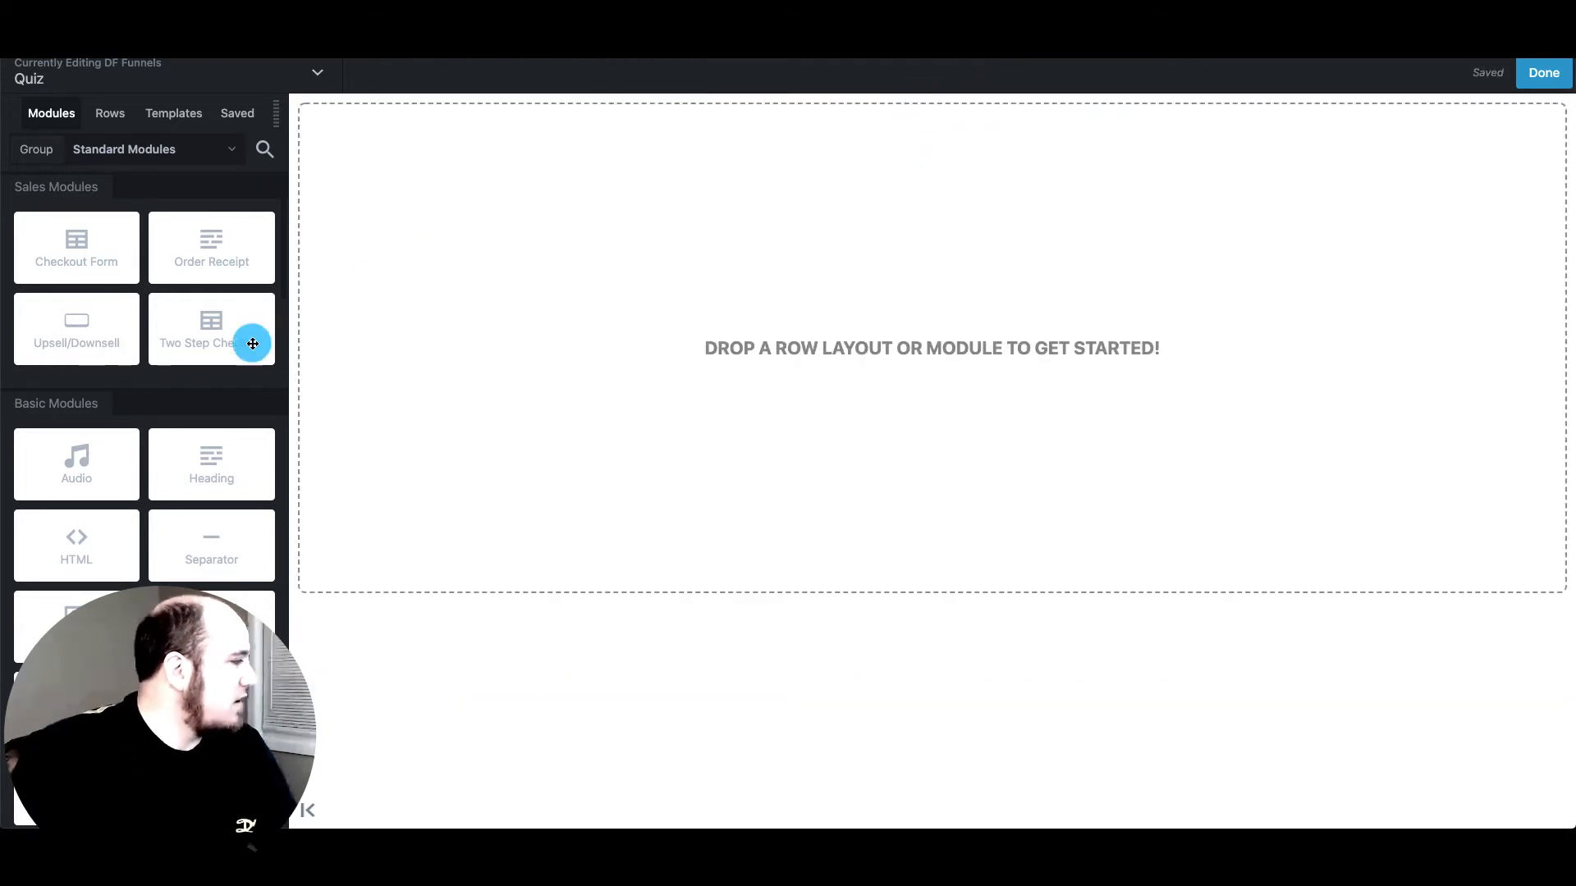
# Drag the Quiz module from Standard Modules onto the empty Quiz page canvas
pyautogui.scroll(-10, 139, 489)
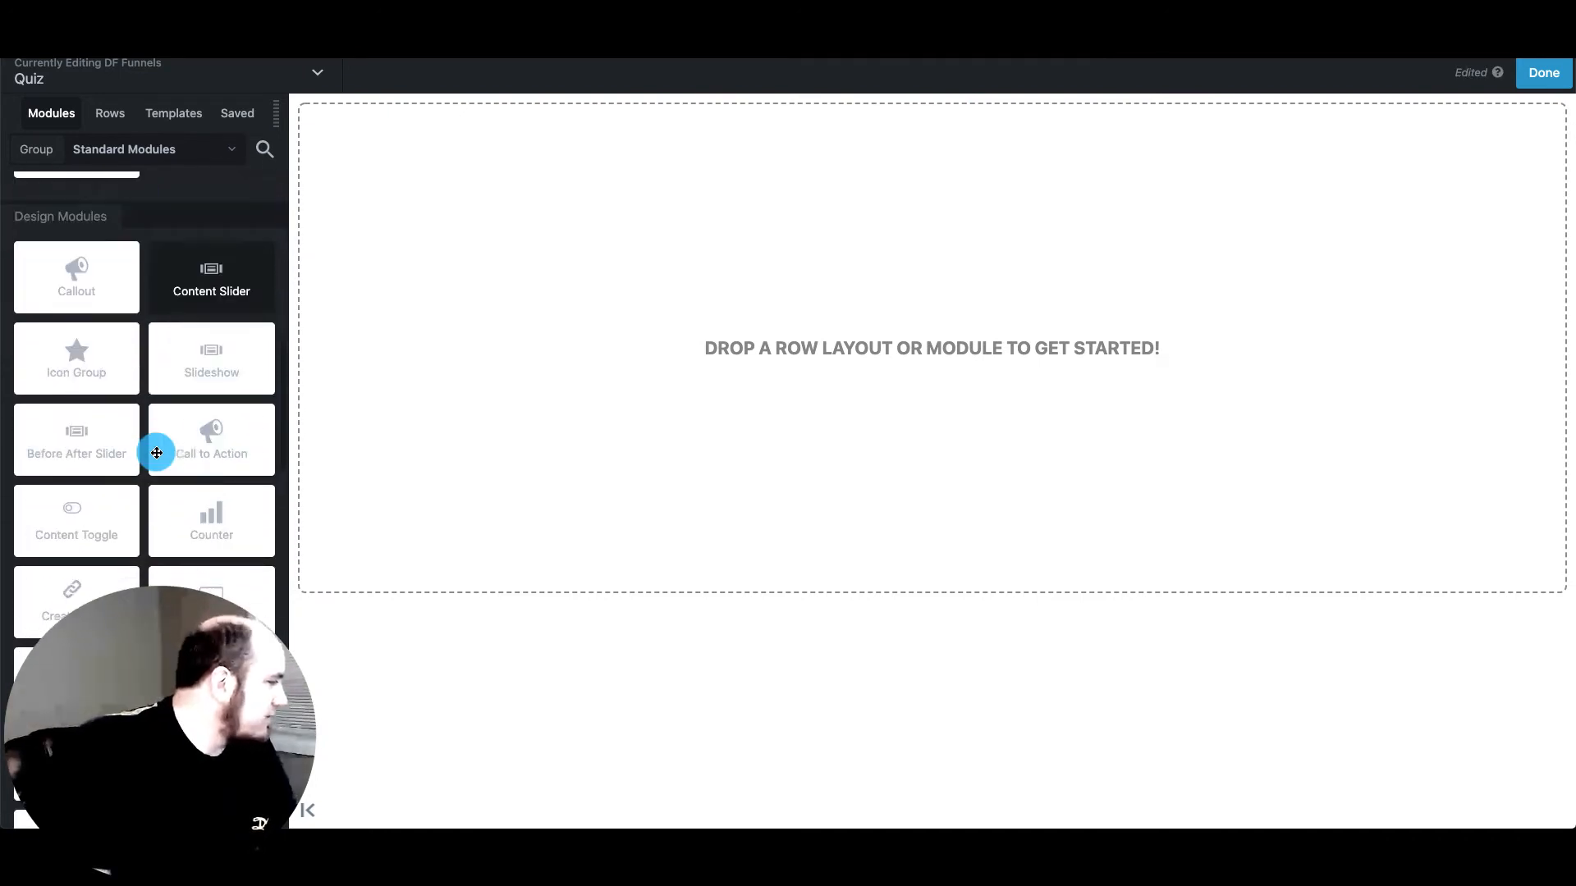
pyautogui.scroll(-8, 156, 453)
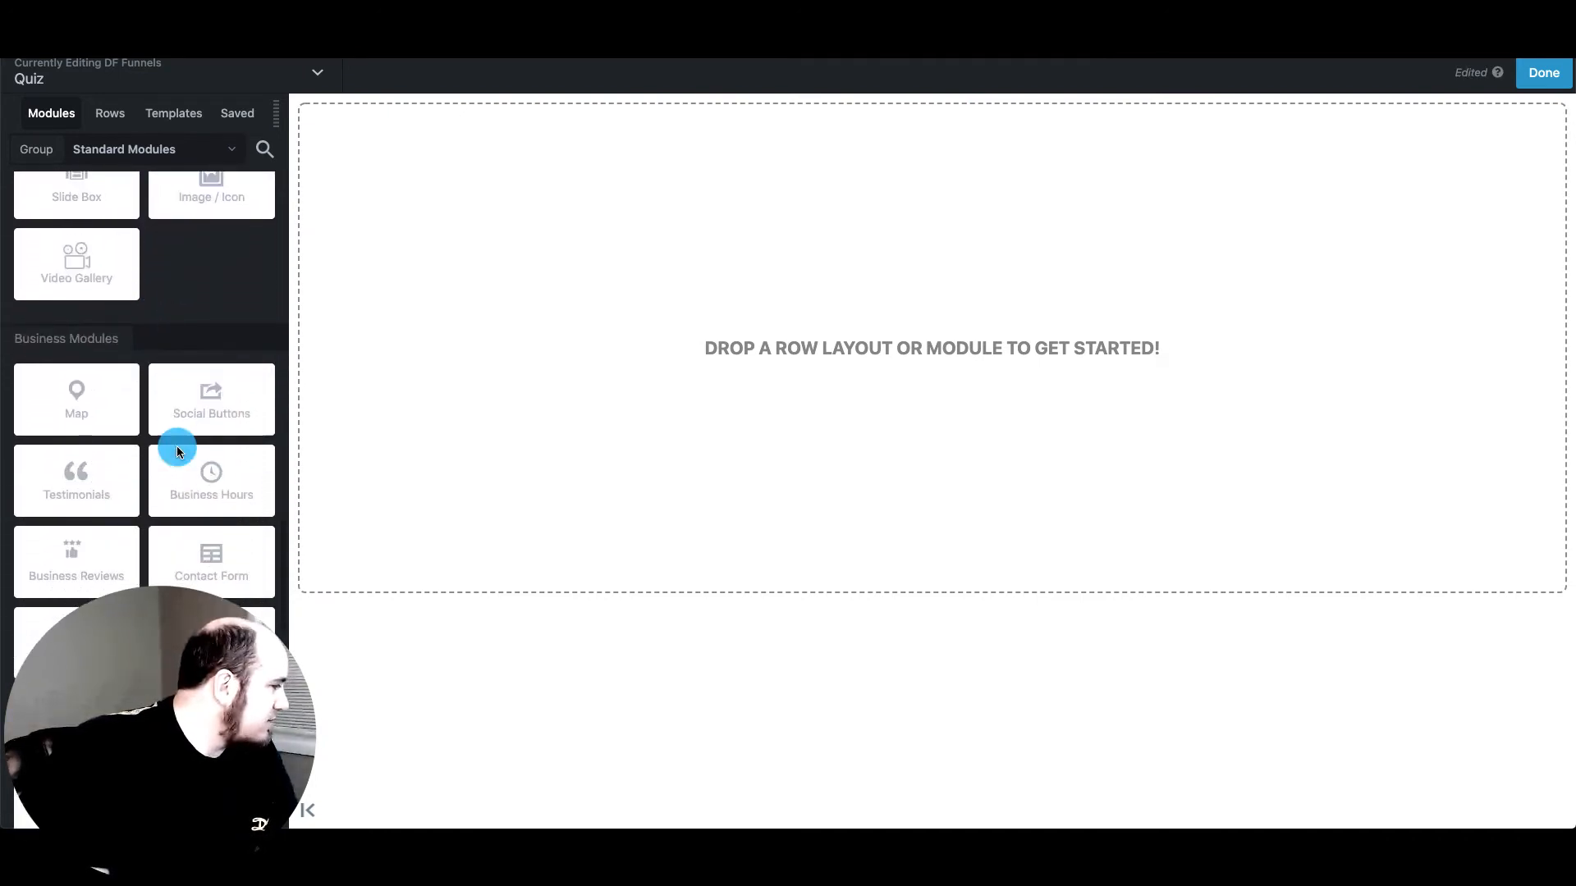
pyautogui.scroll(-10, 175, 446)
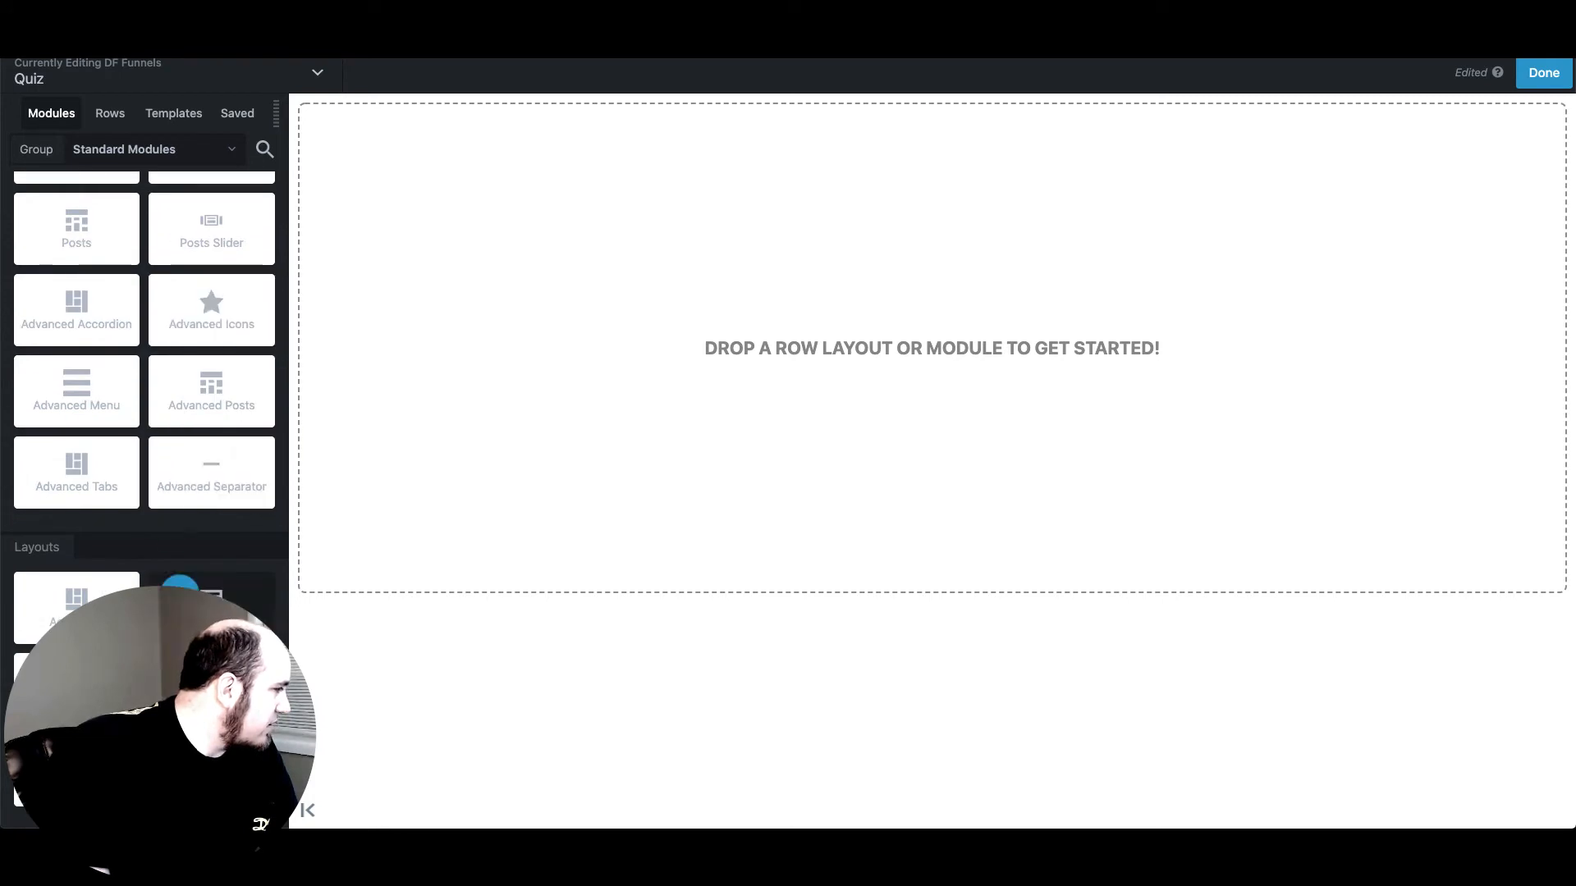
pyautogui.scroll(10, 181, 597)
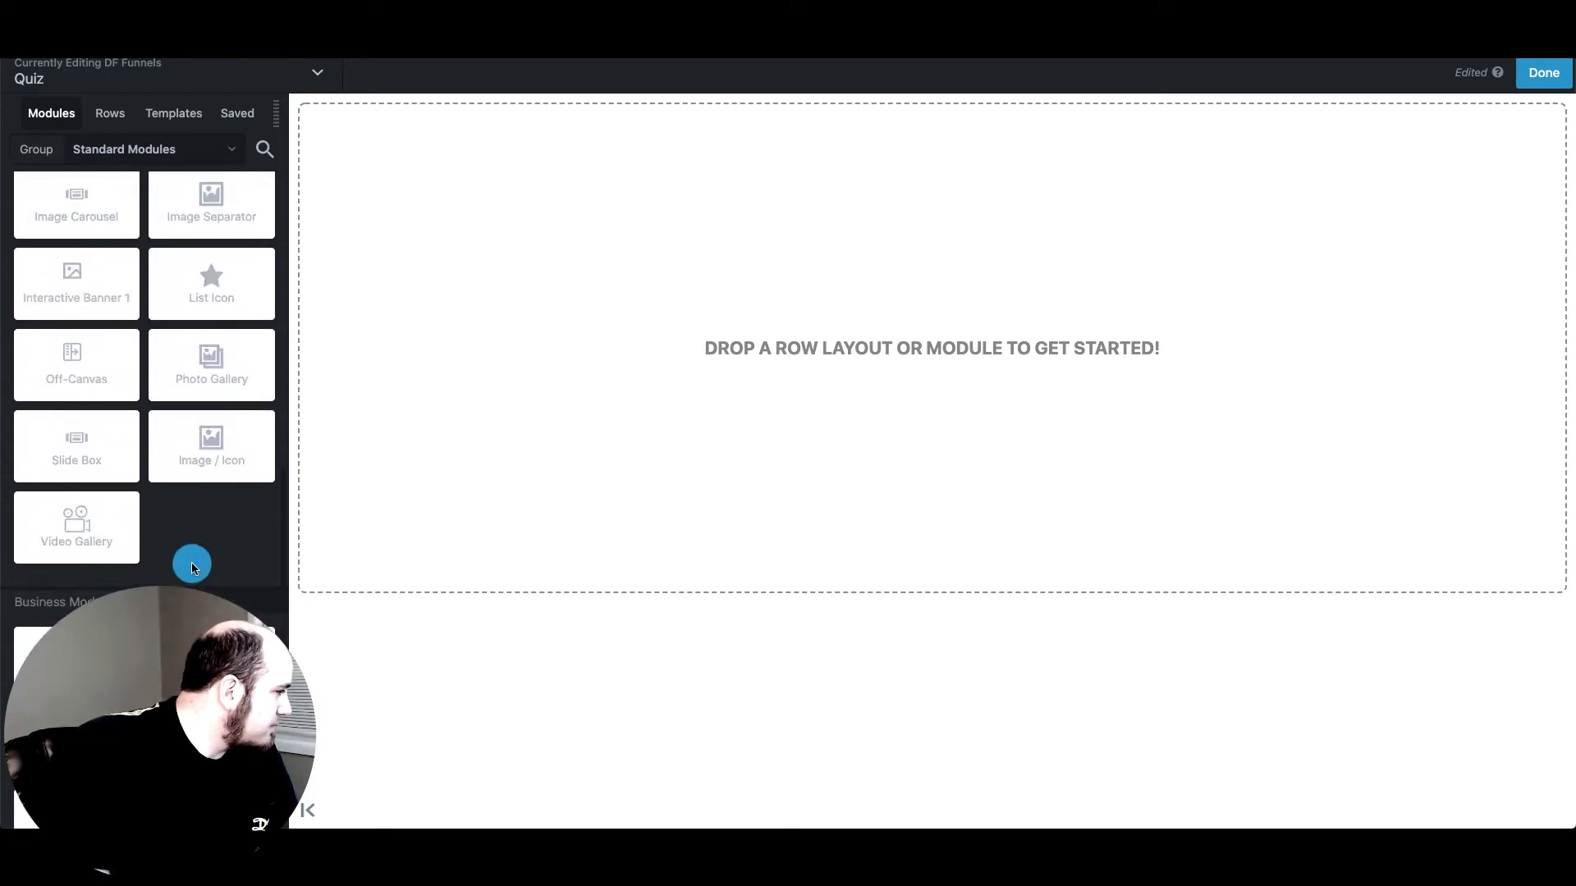
pyautogui.scroll(10, 190, 563)
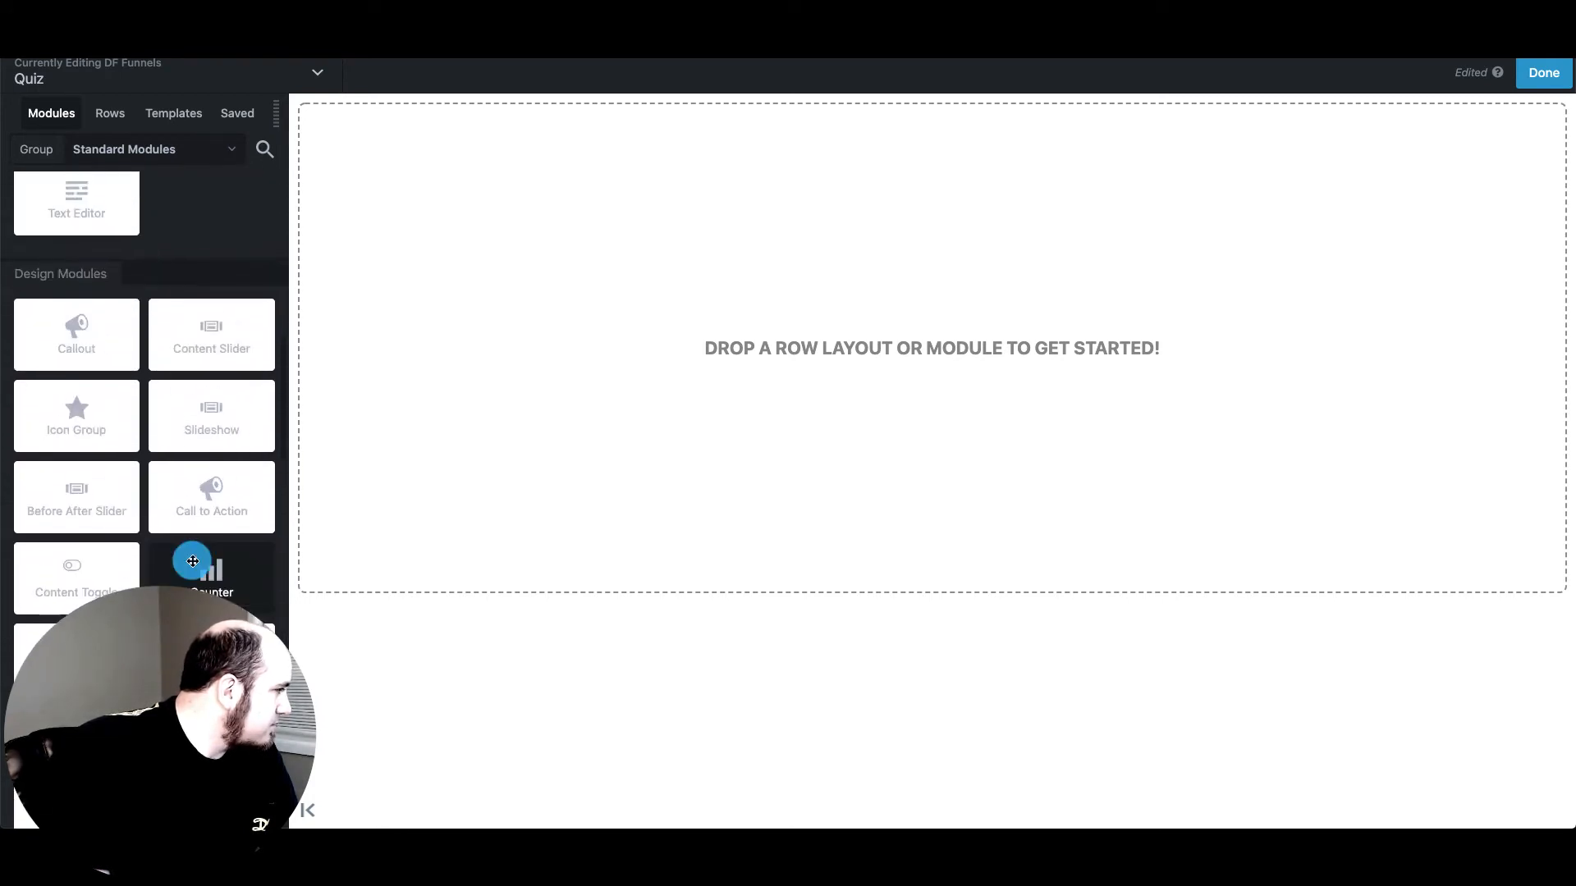
pyautogui.scroll(5, 191, 558)
pyautogui.moveTo(215, 435); pyautogui.dragTo(985, 310)
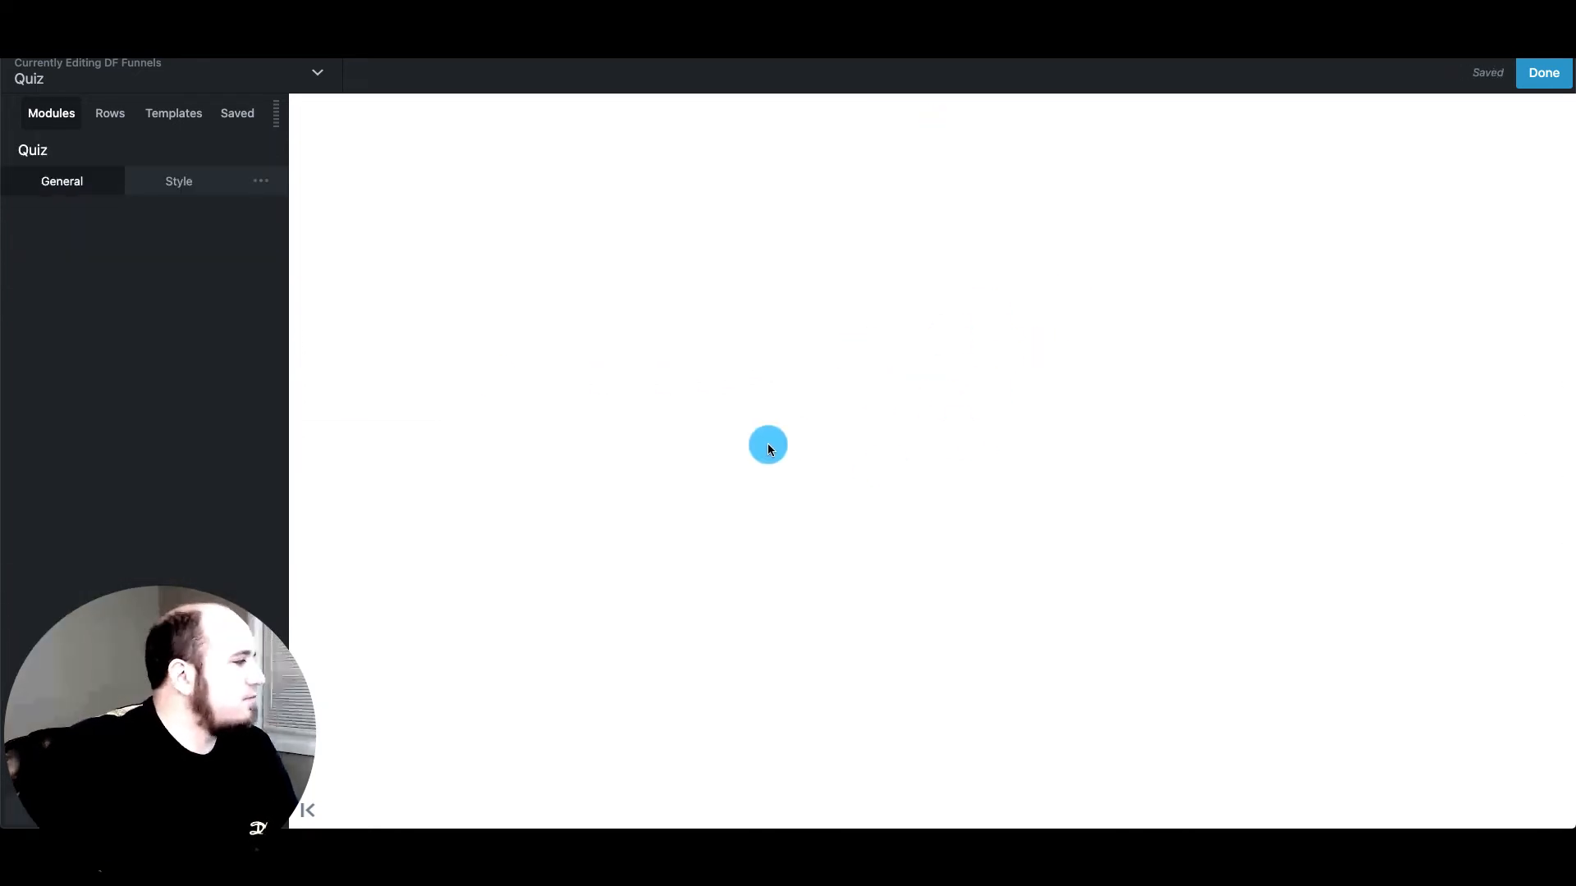
# Select the 'Unlock Your Marketing Automation Toolkit' quiz in the Select Quiz dropdown
pyautogui.click(194, 300)
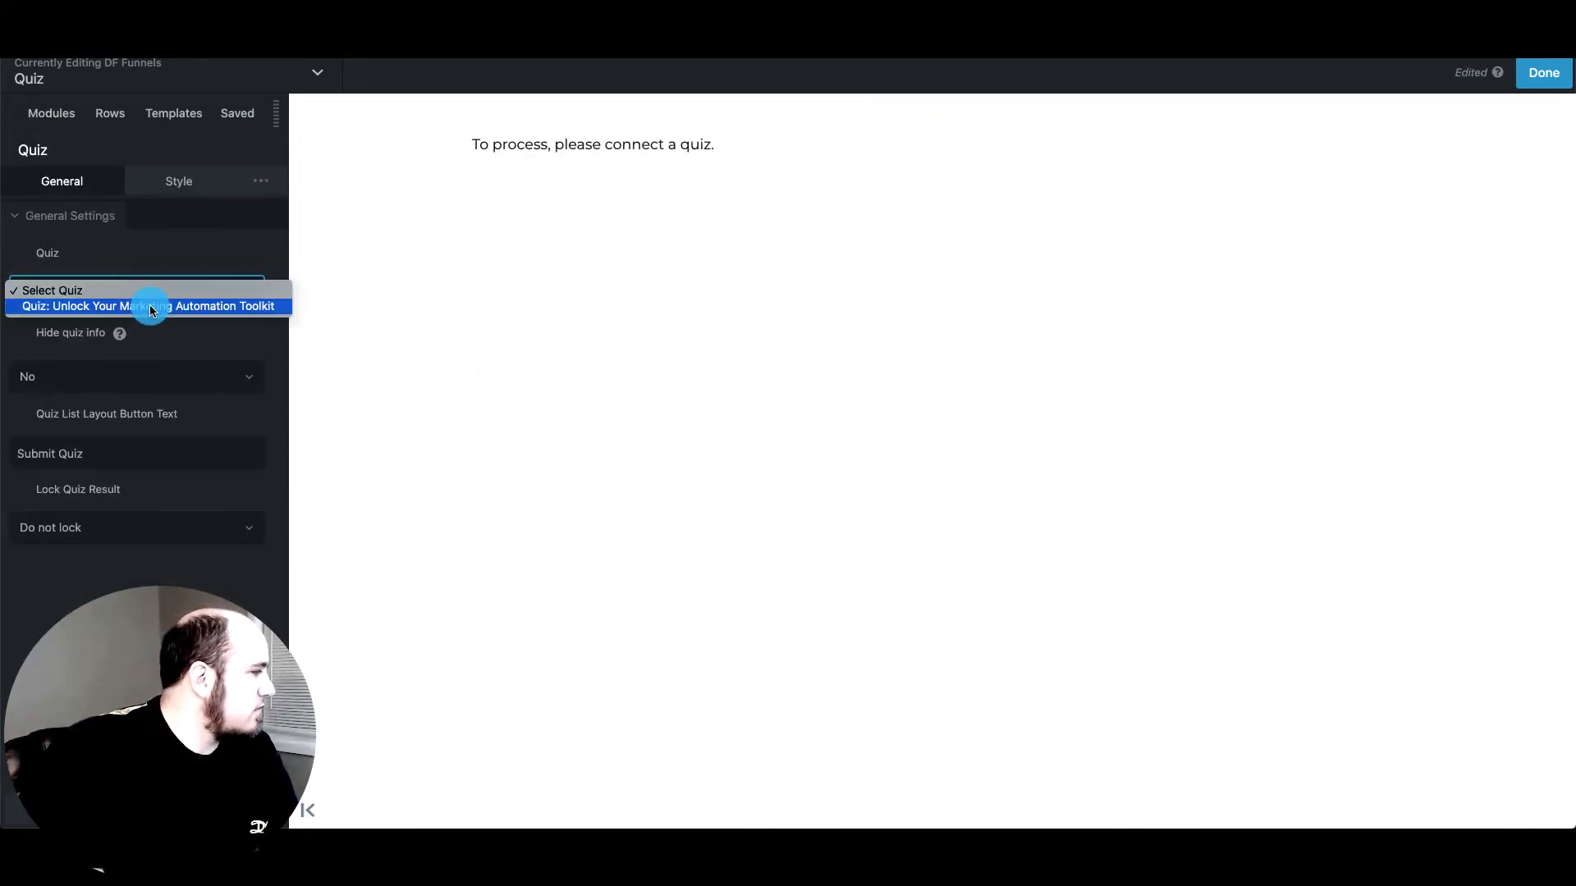
pyautogui.click(151, 307)
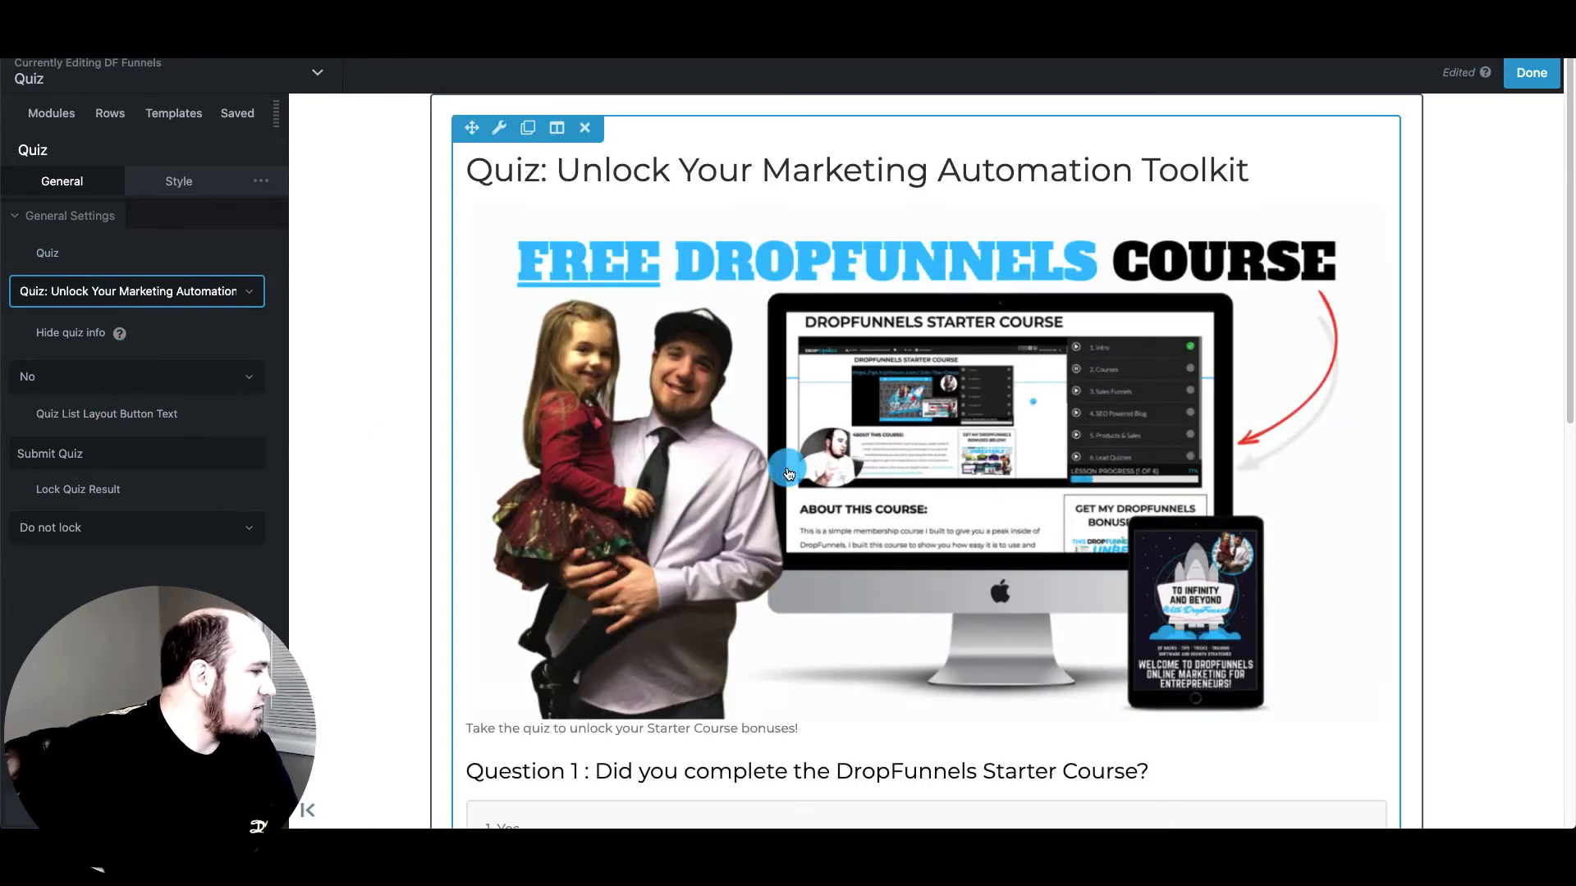
pyautogui.scroll(-10, 792, 464)
pyautogui.scroll(6, 796, 466)
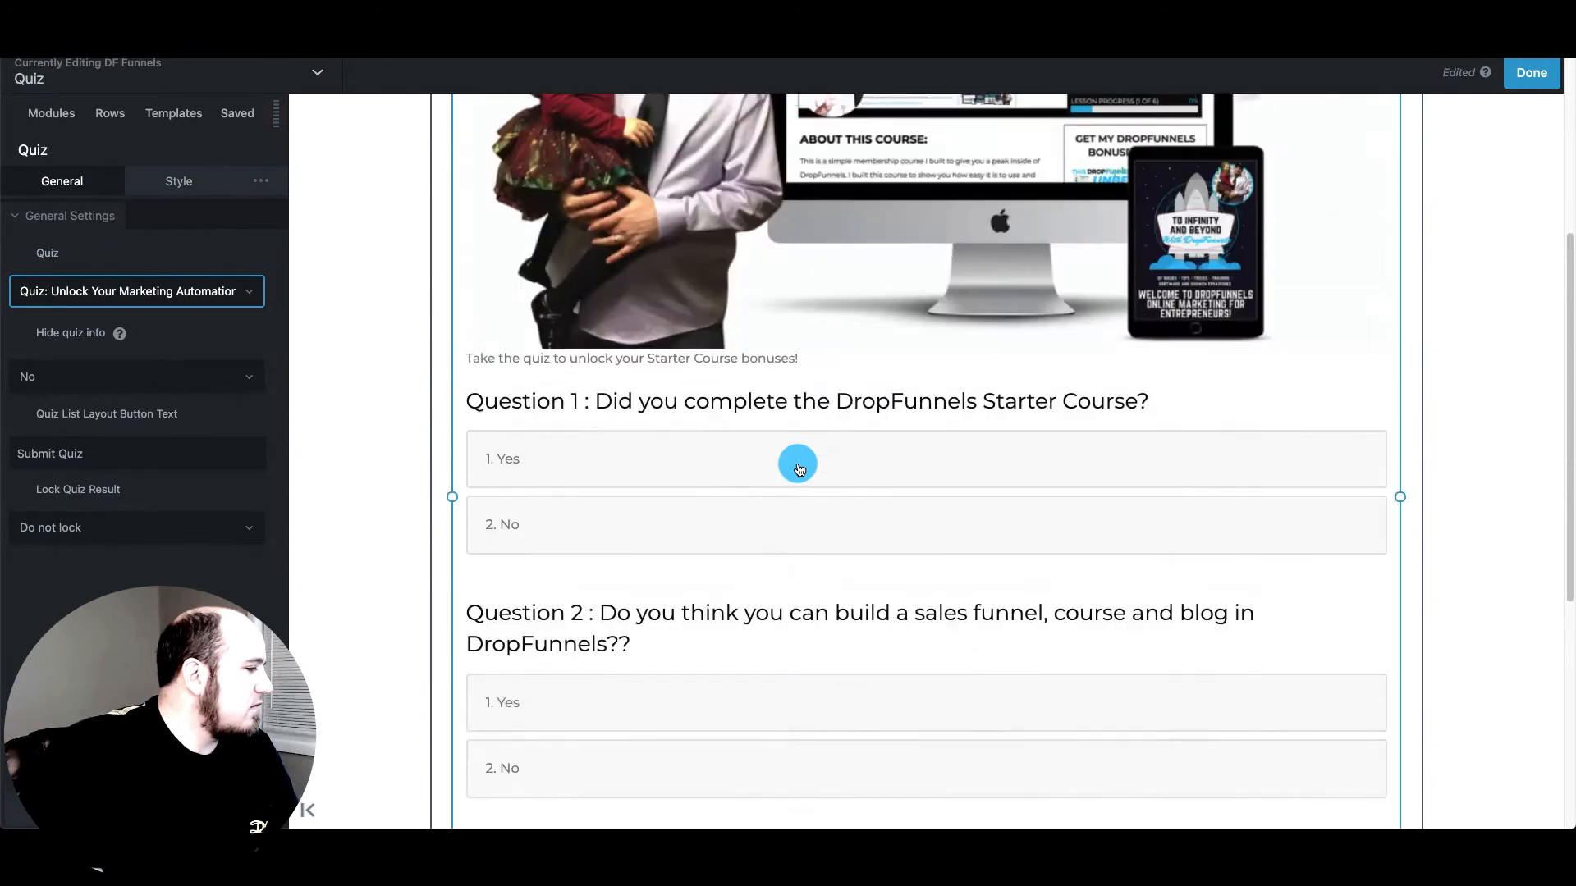
pyautogui.scroll(5, 797, 468)
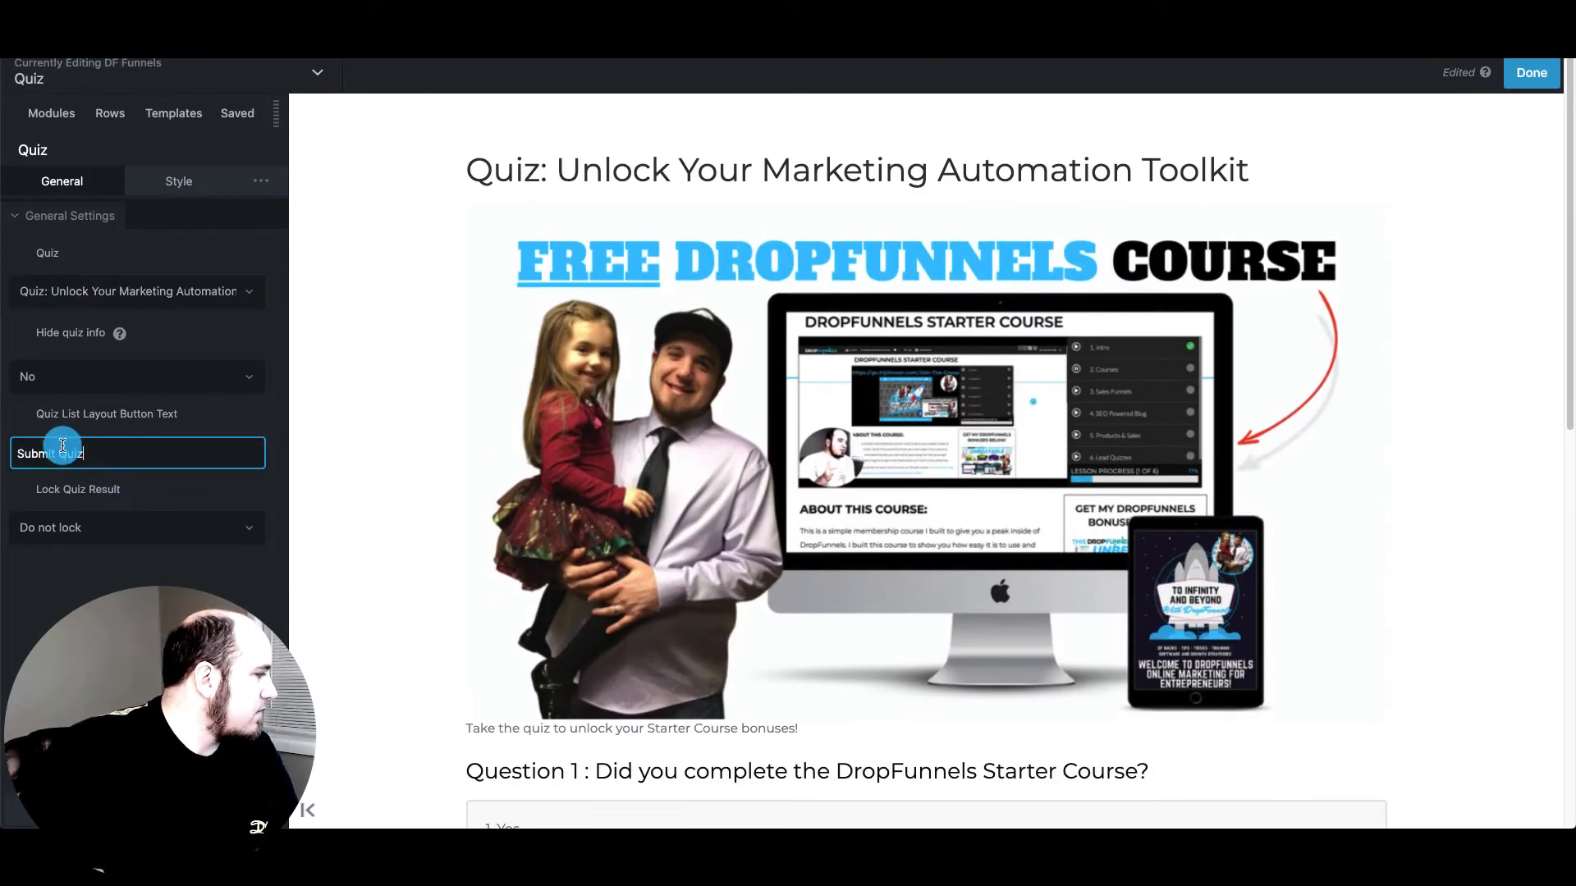
# Set Lock Quiz Result to Opt-in form, then change it back to Do not lock
pyautogui.click(156, 525)
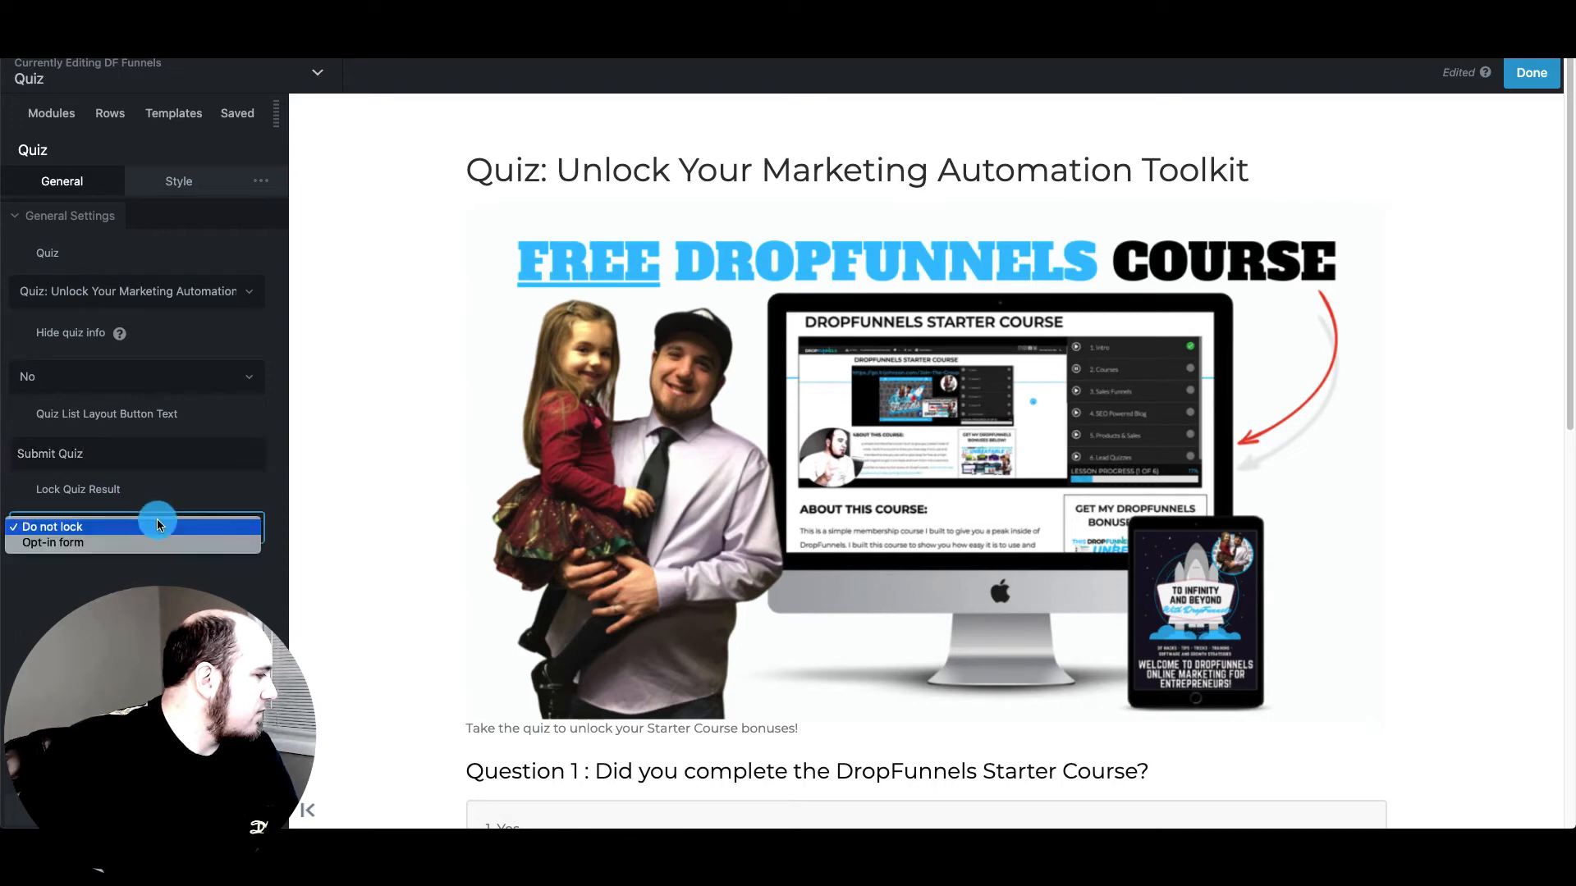
pyautogui.click(141, 544)
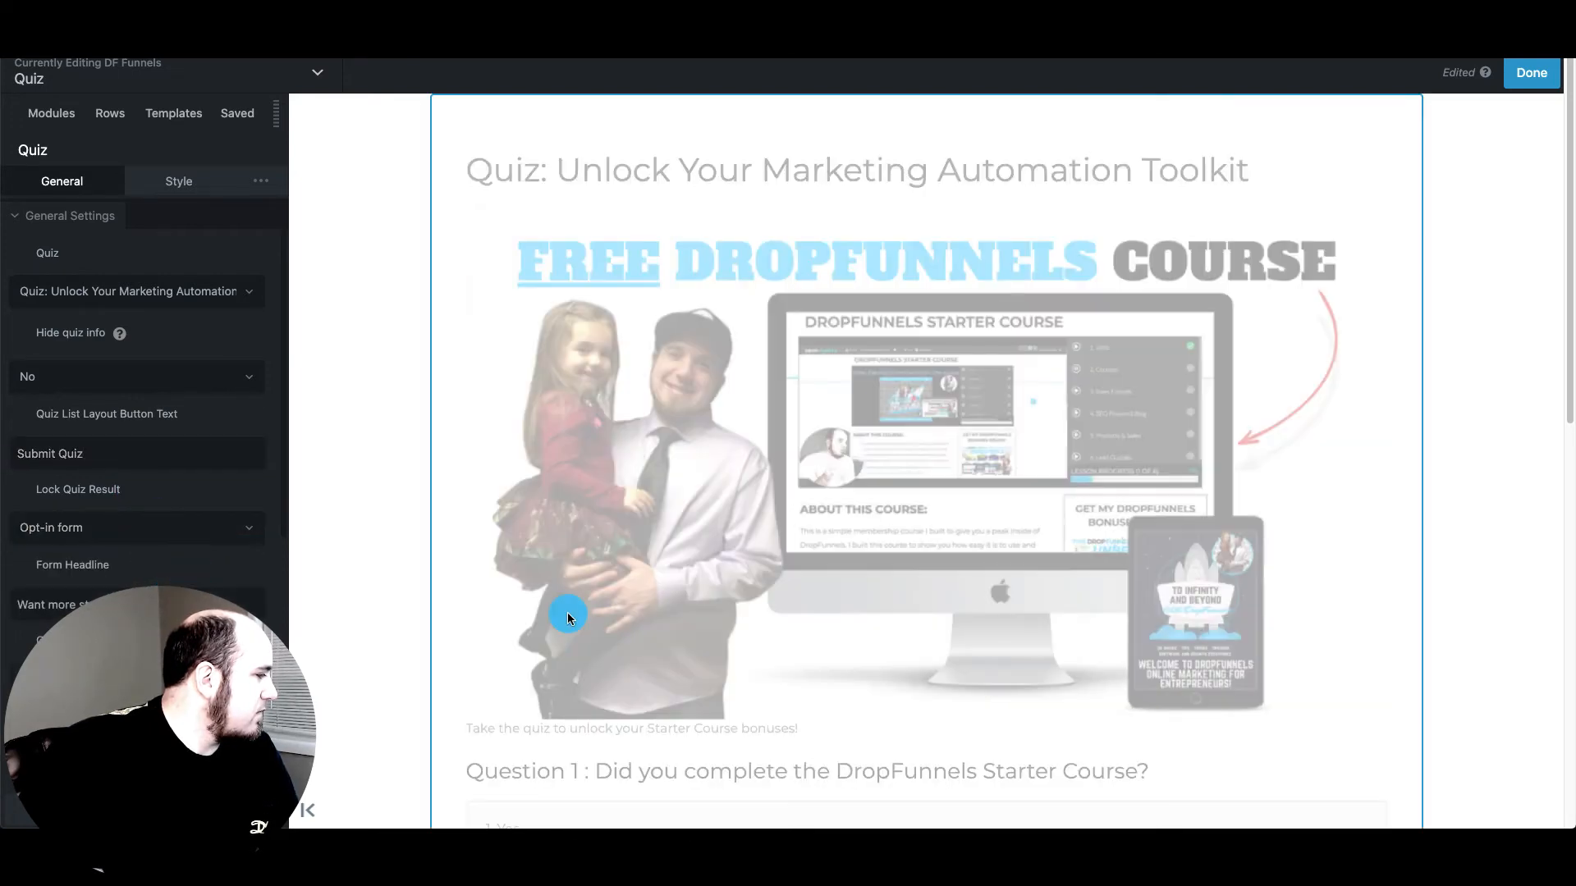
pyautogui.scroll(-10, 563, 616)
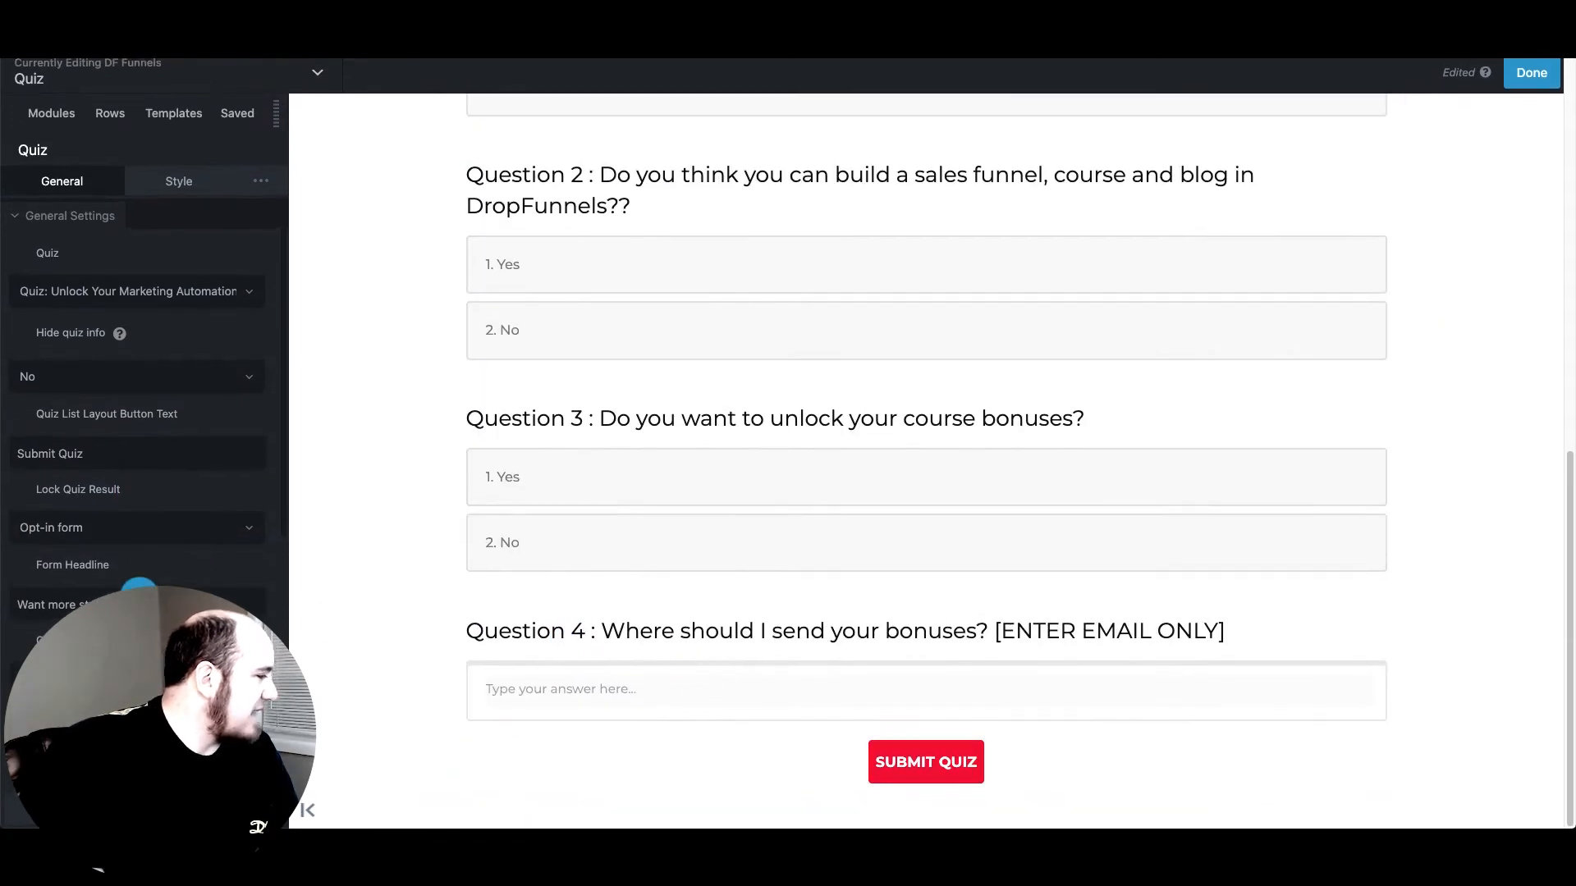
pyautogui.scroll(-3, 69, 605)
pyautogui.scroll(-3, 69, 606)
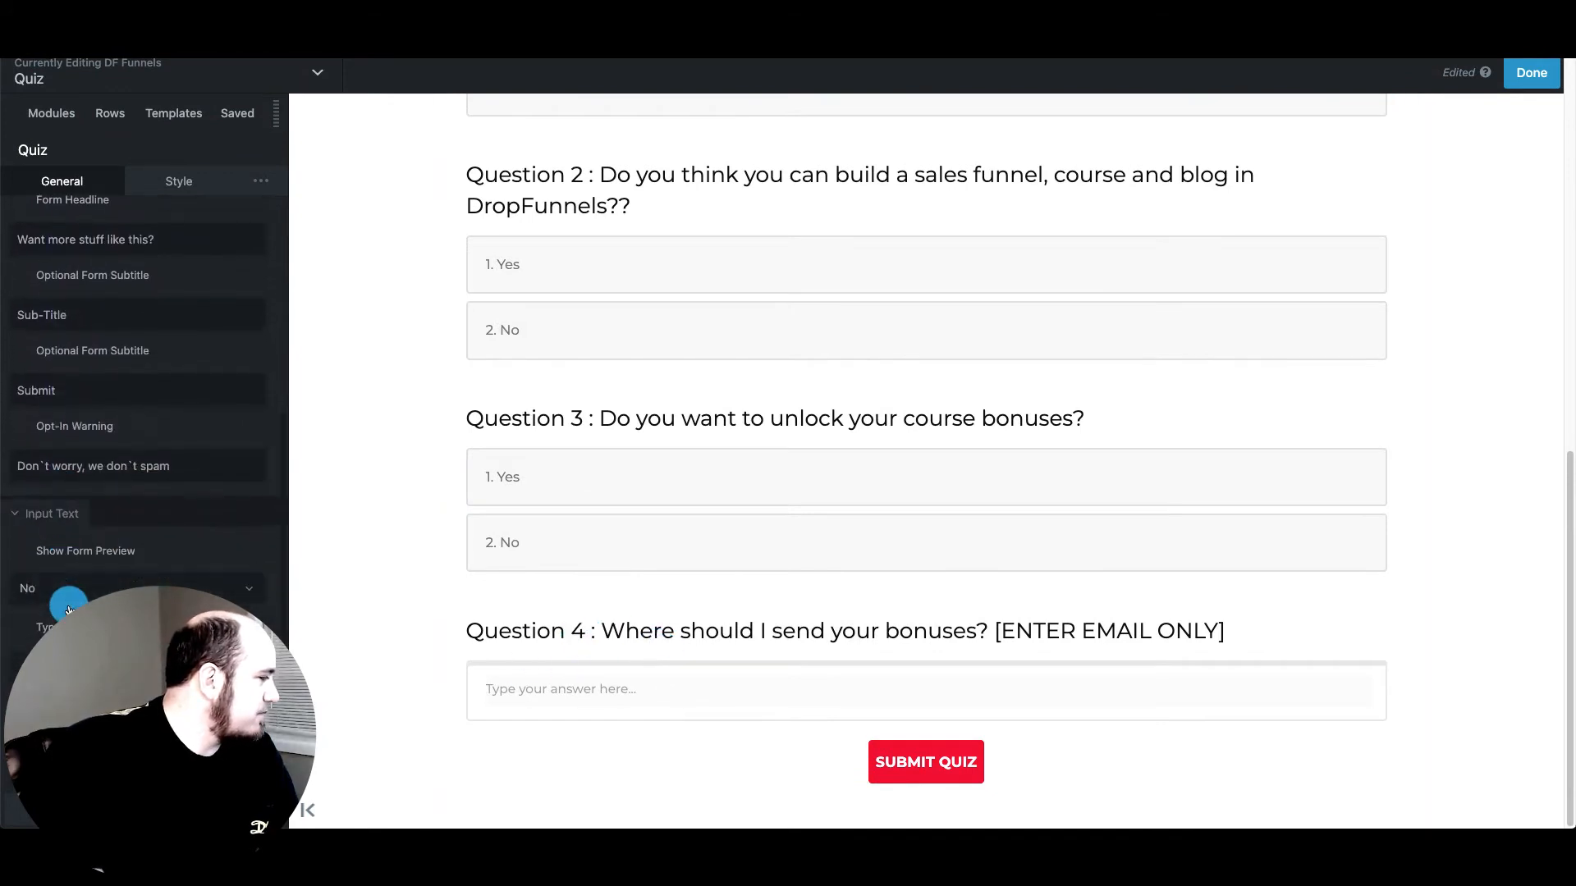
pyautogui.scroll(5, 69, 606)
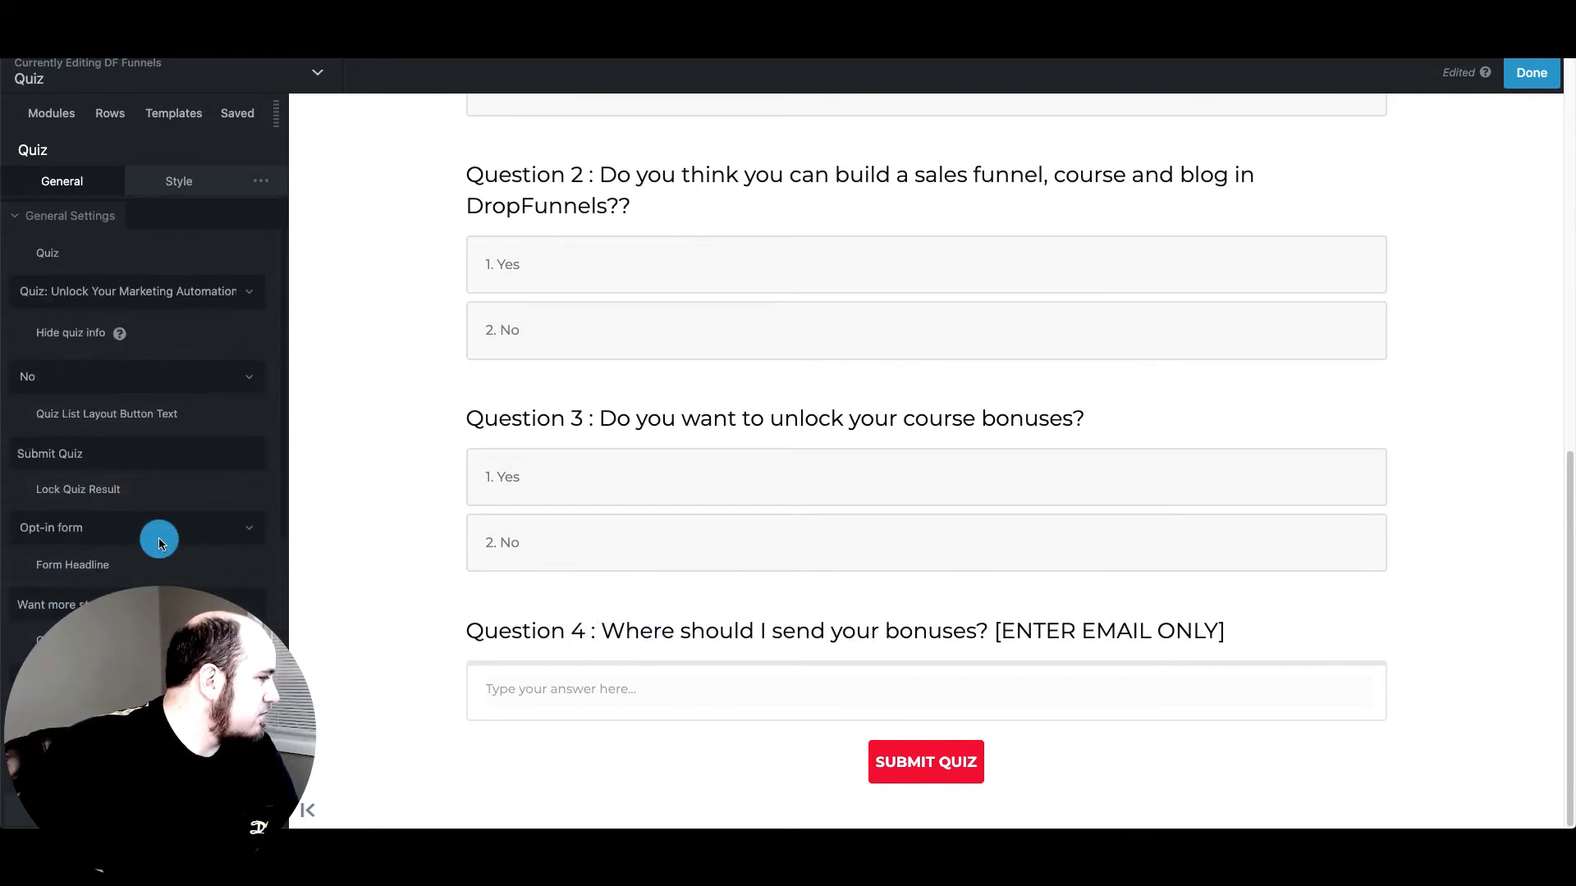
pyautogui.click(161, 538)
pyautogui.click(175, 511)
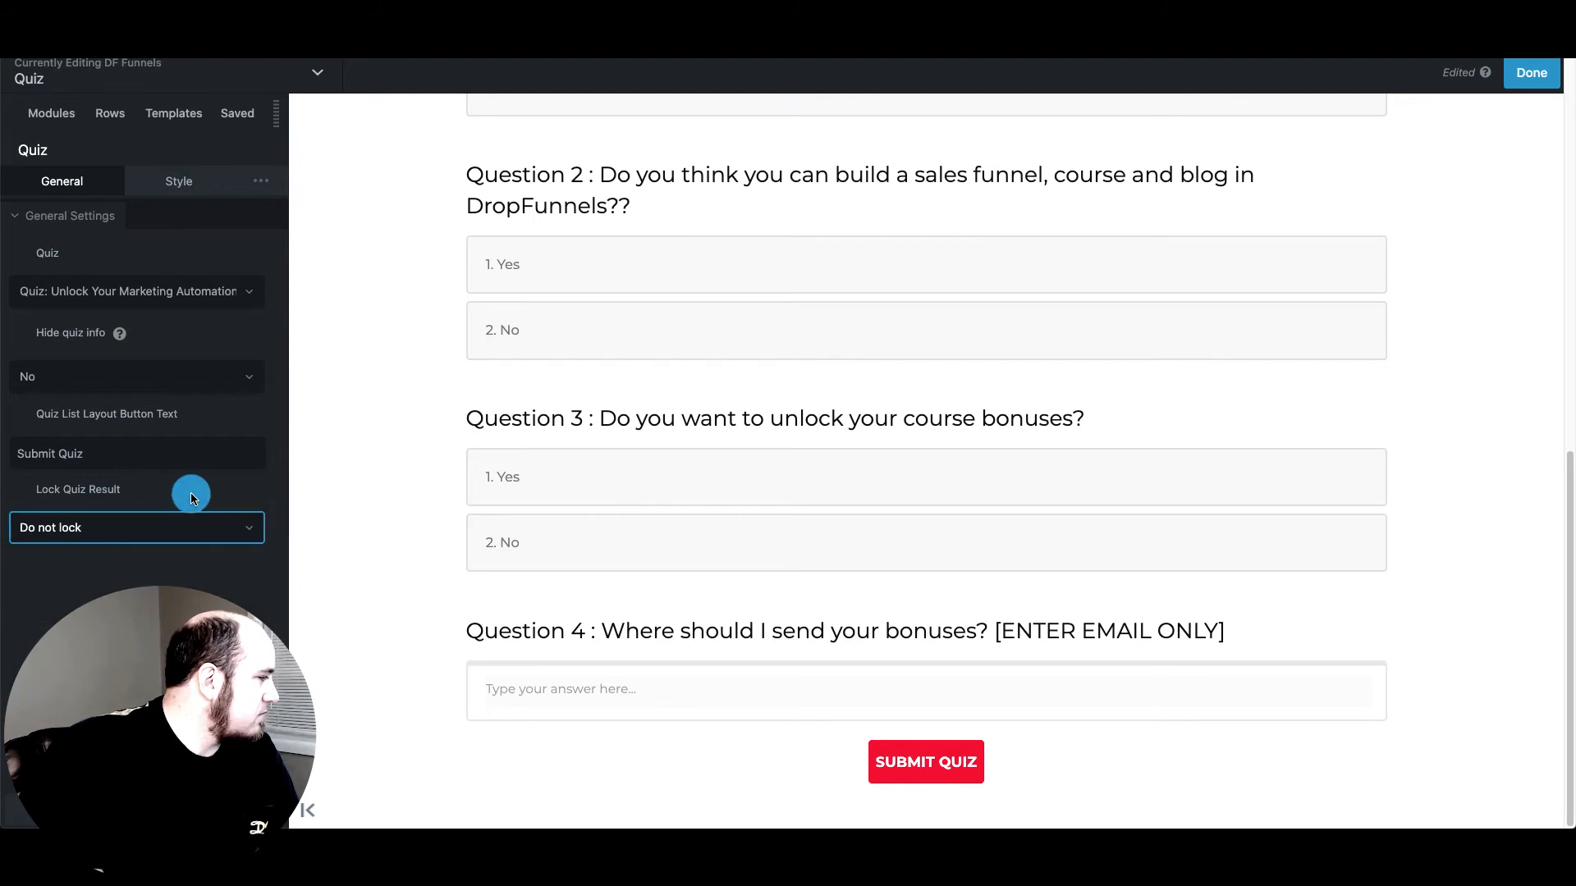
# Publish the Quiz page and scroll through the live quiz to review it
pyautogui.click(1532, 72)
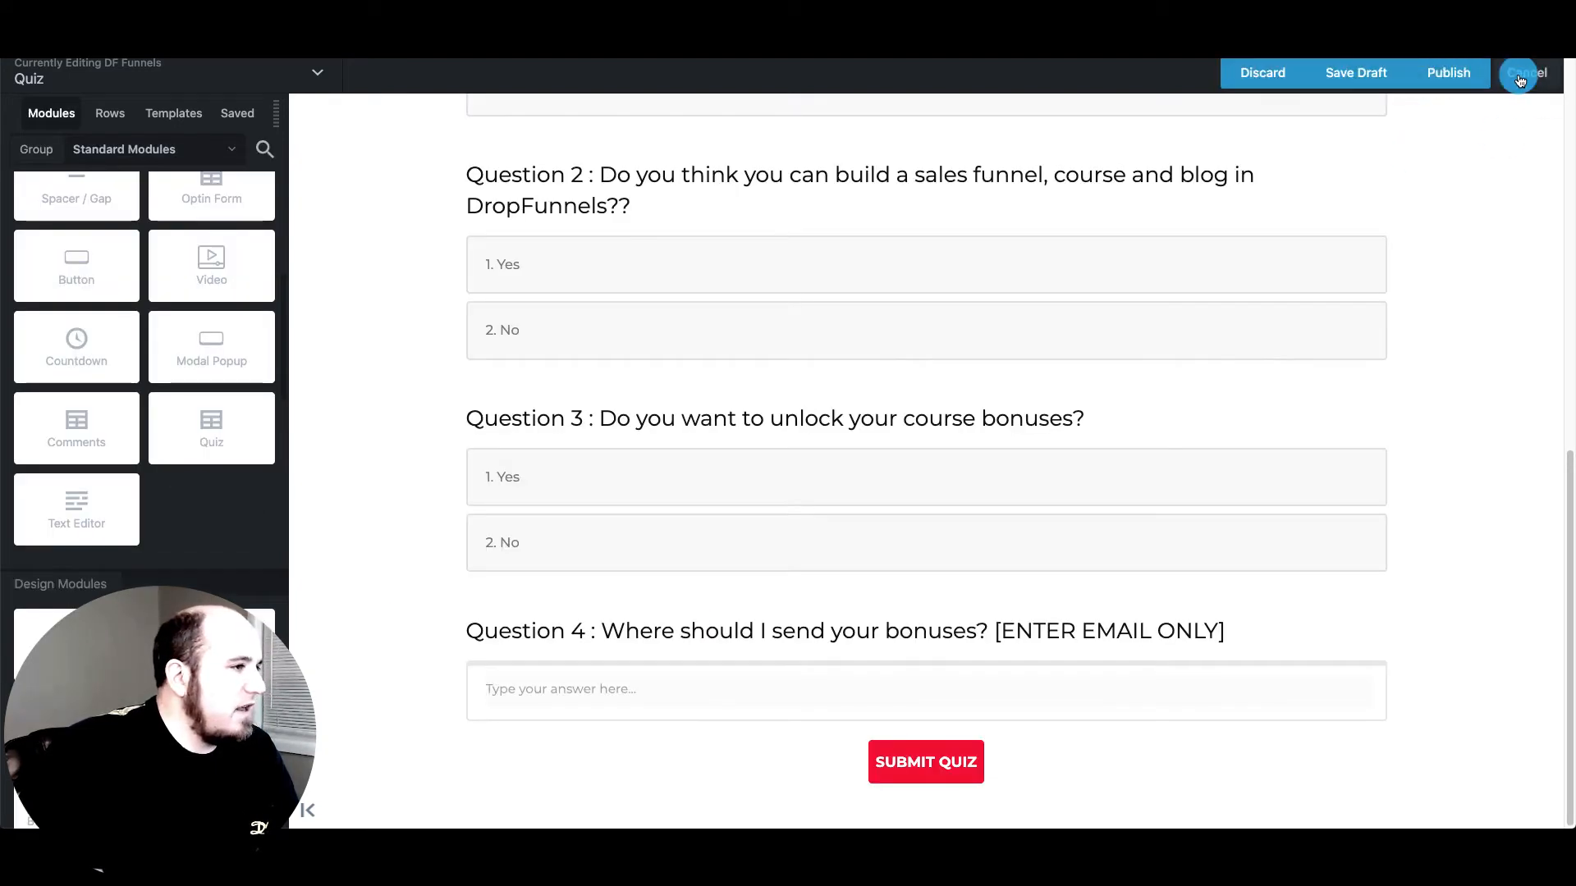
pyautogui.click(1451, 75)
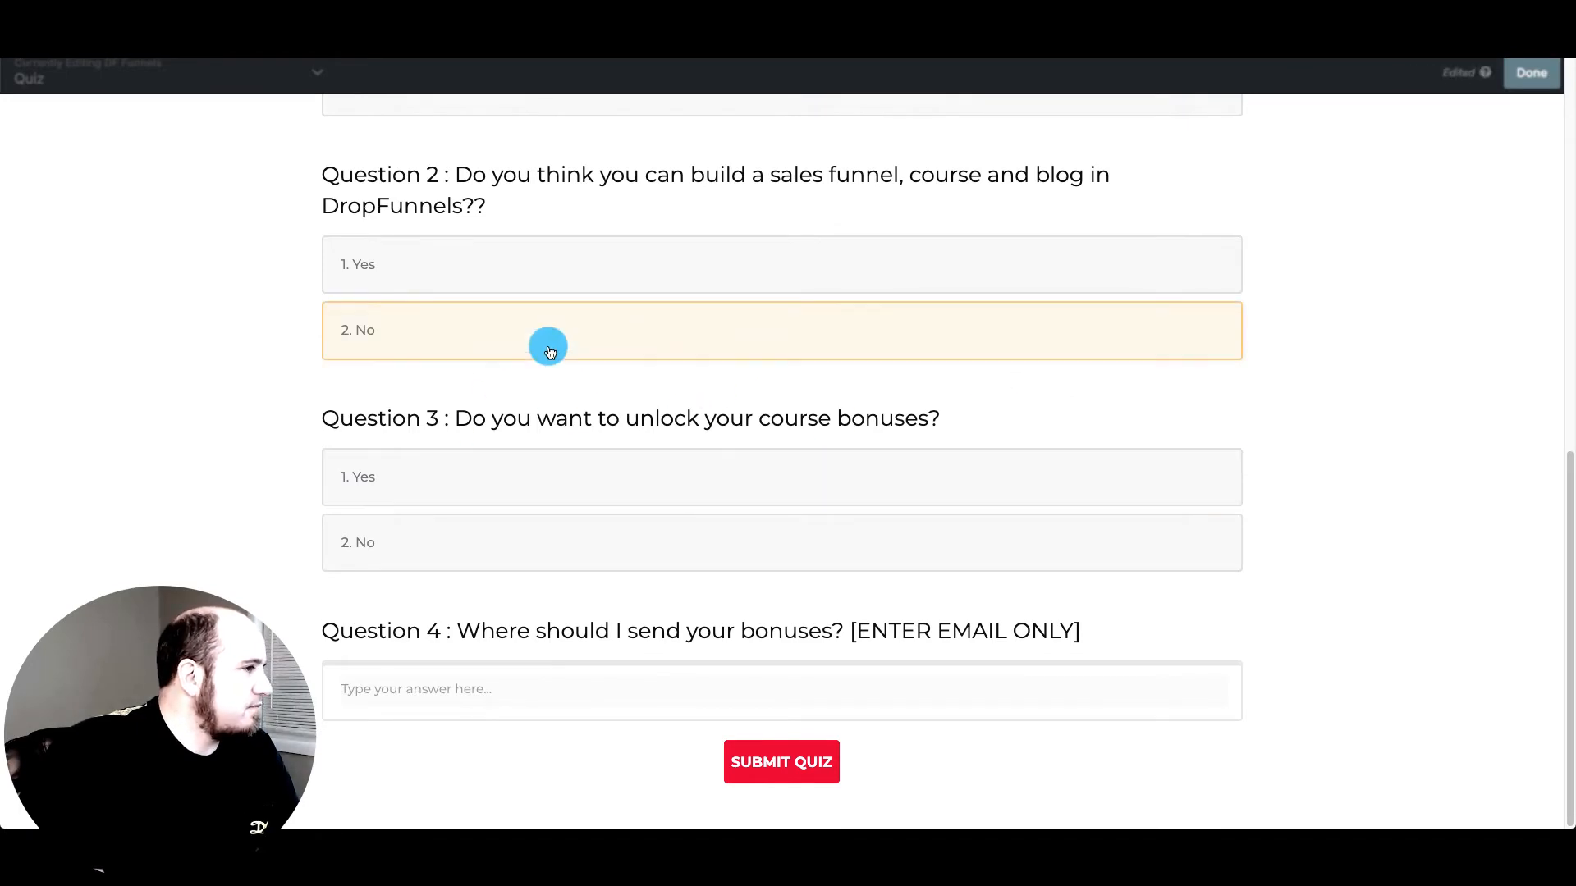
pyautogui.scroll(10, 258, 393)
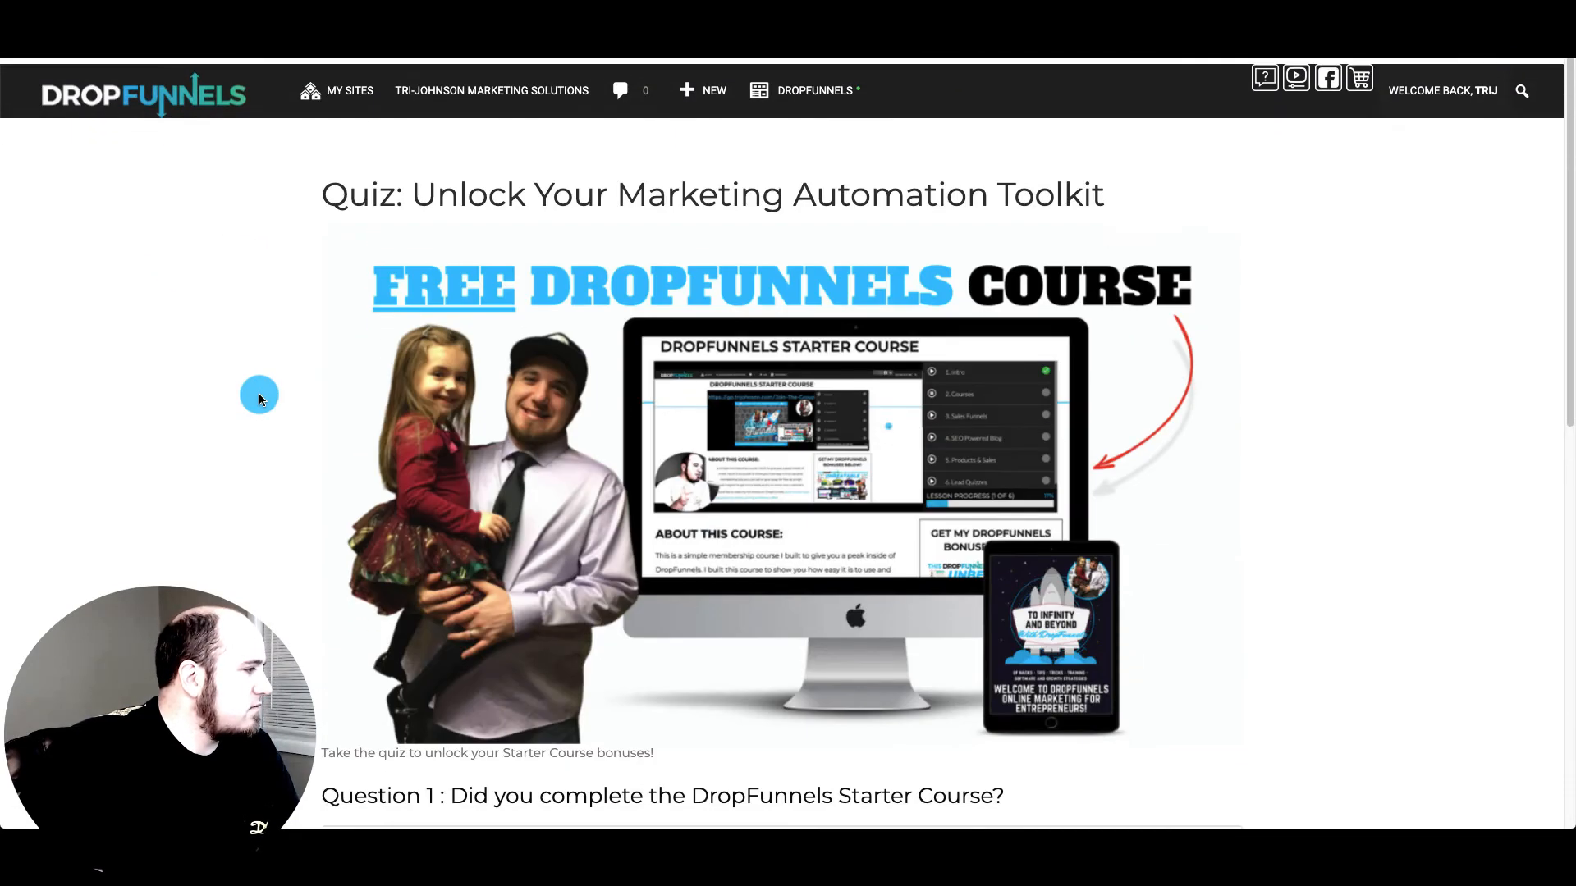
pyautogui.scroll(-1, 284, 476)
pyautogui.scroll(-9, 284, 475)
pyautogui.scroll(10, 284, 475)
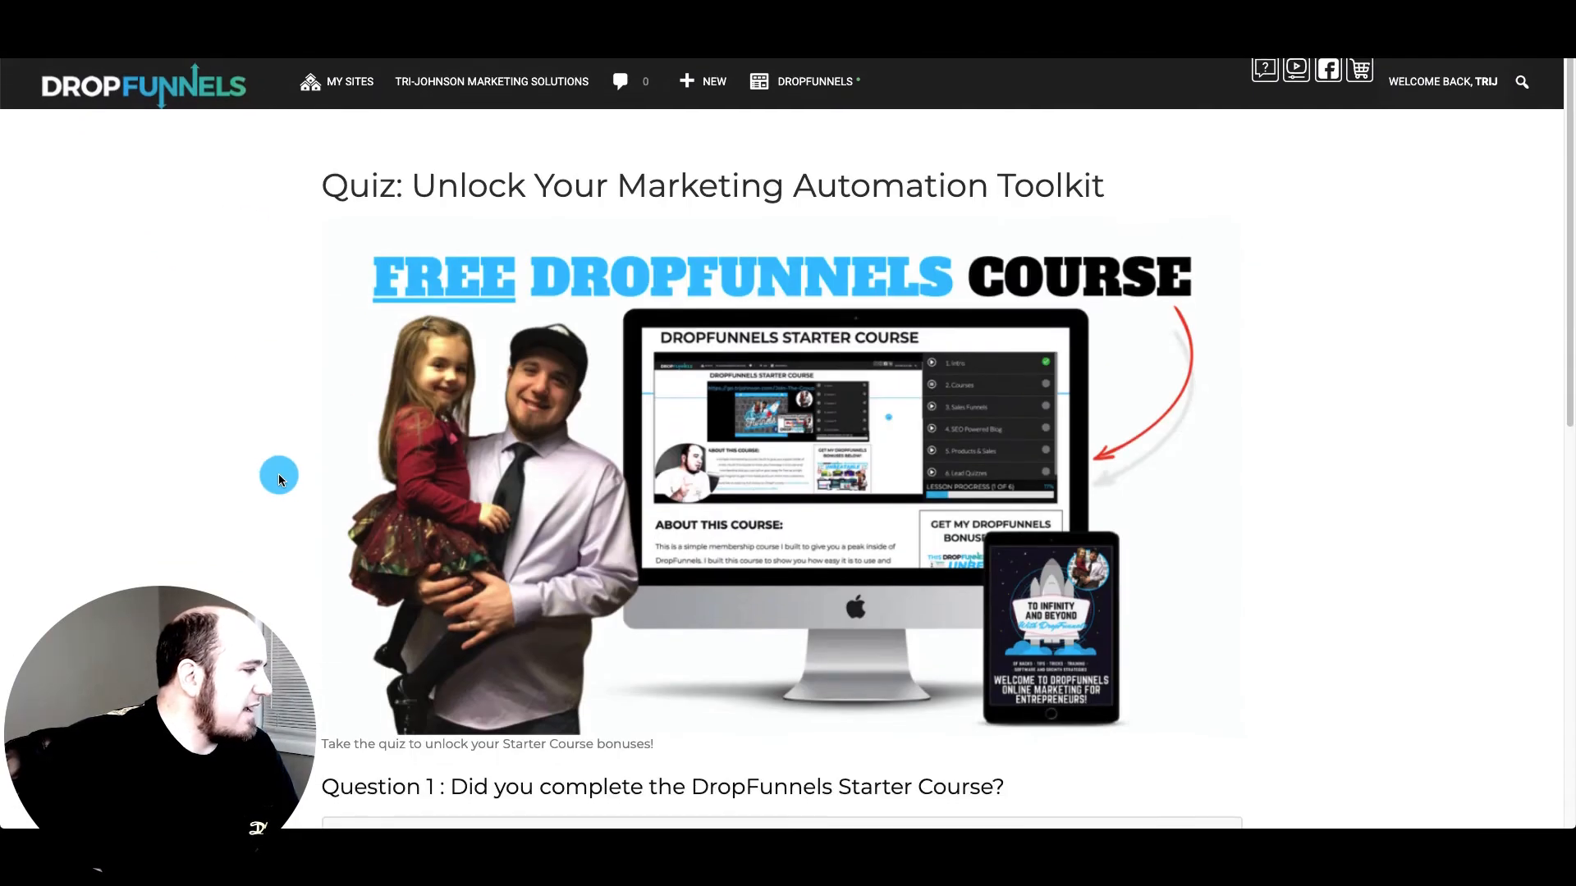
pyautogui.scroll(-10, 276, 476)
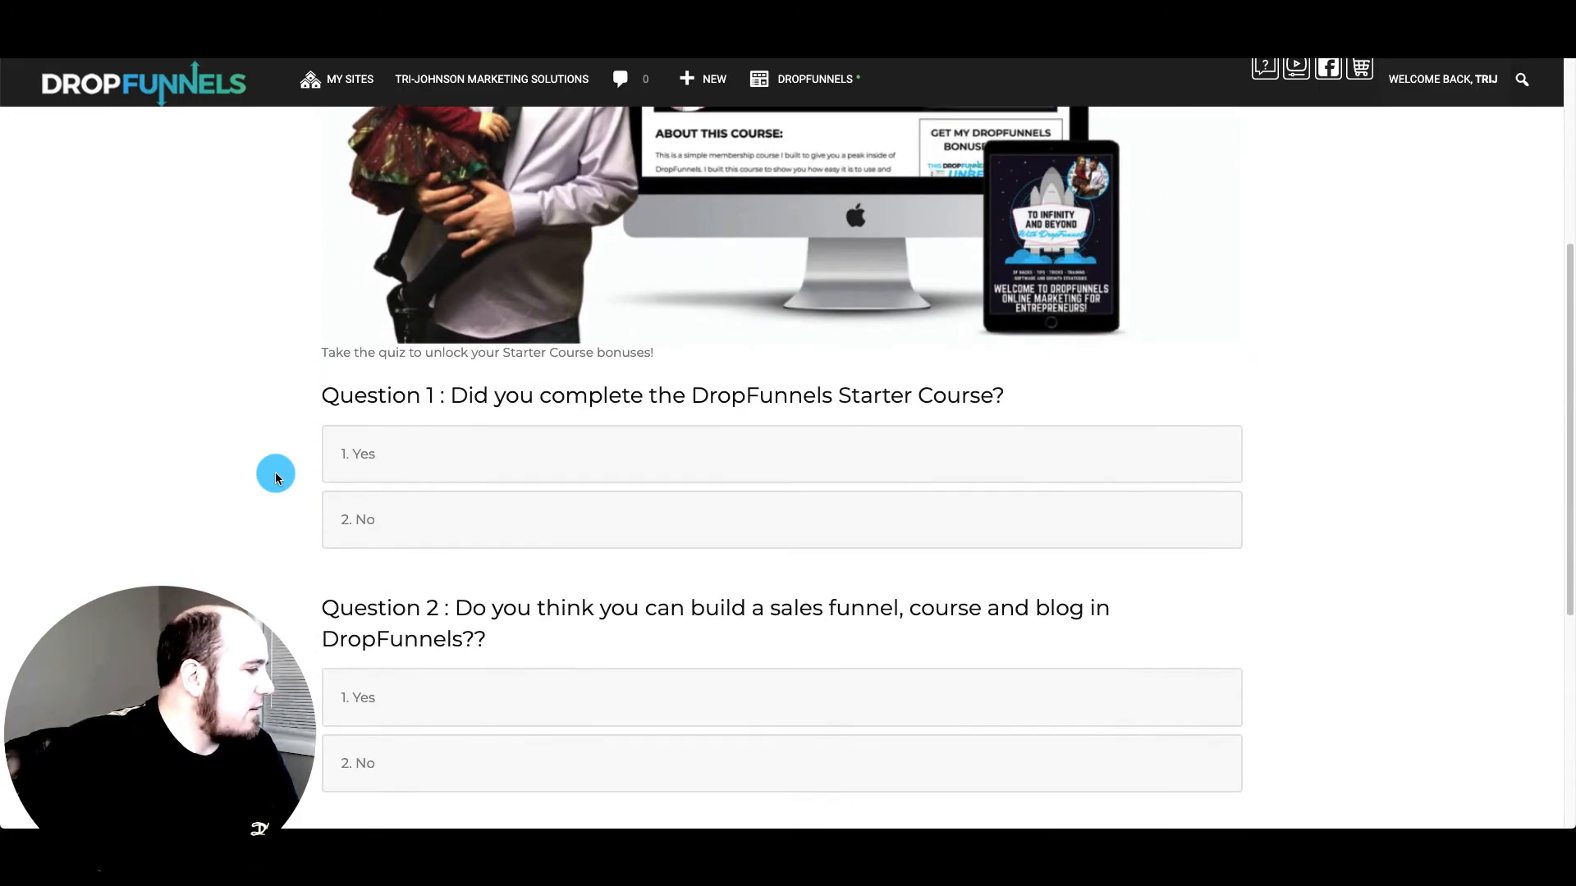
pyautogui.scroll(10, 252, 555)
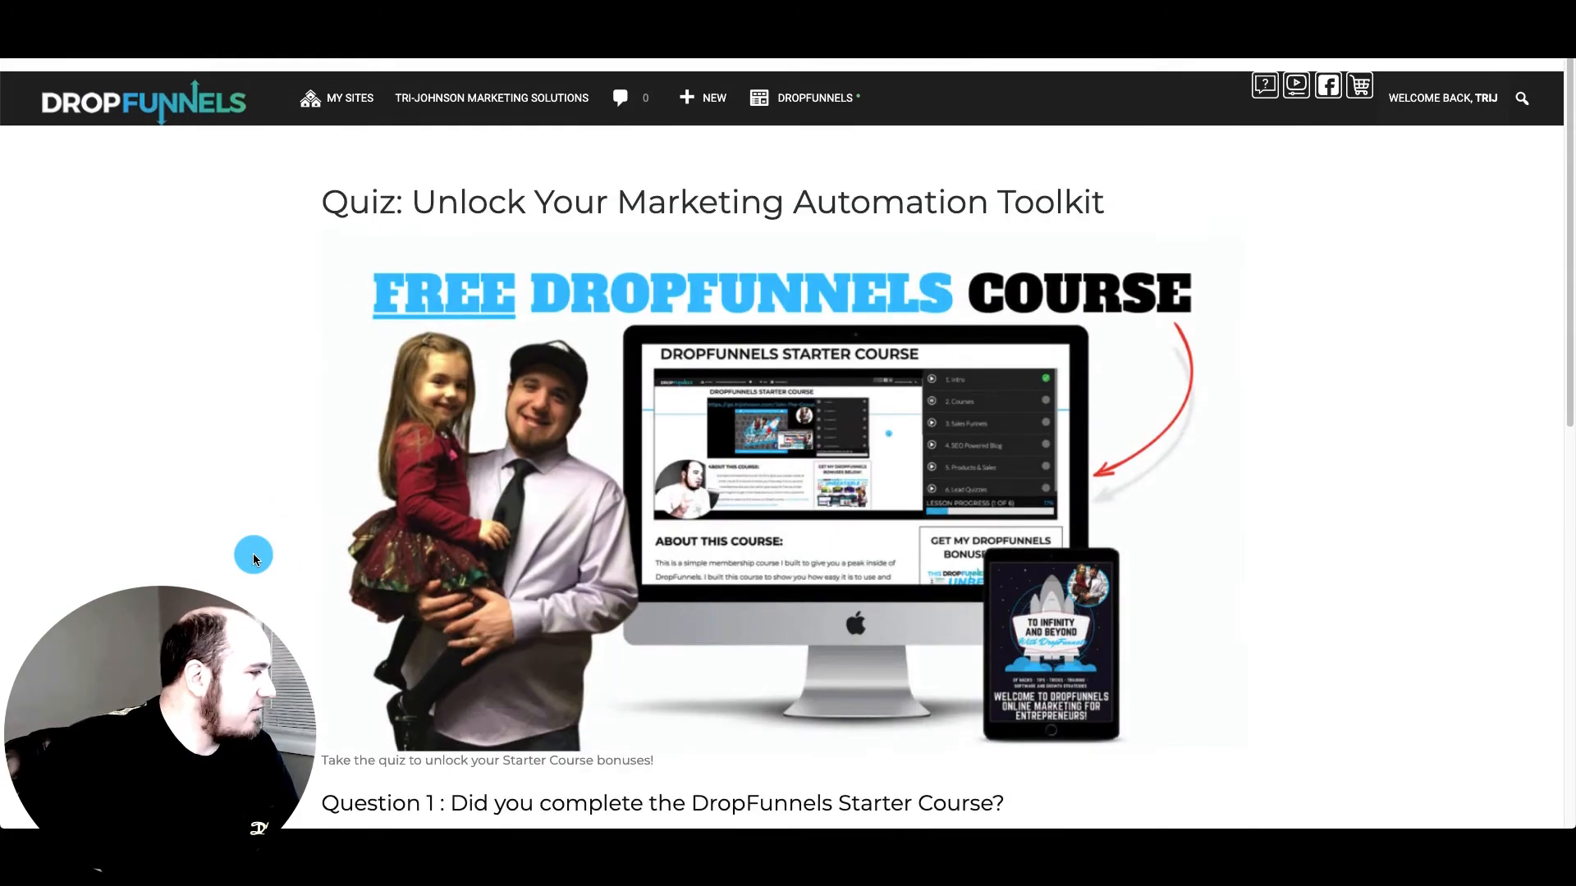
pyautogui.scroll(-10, 253, 556)
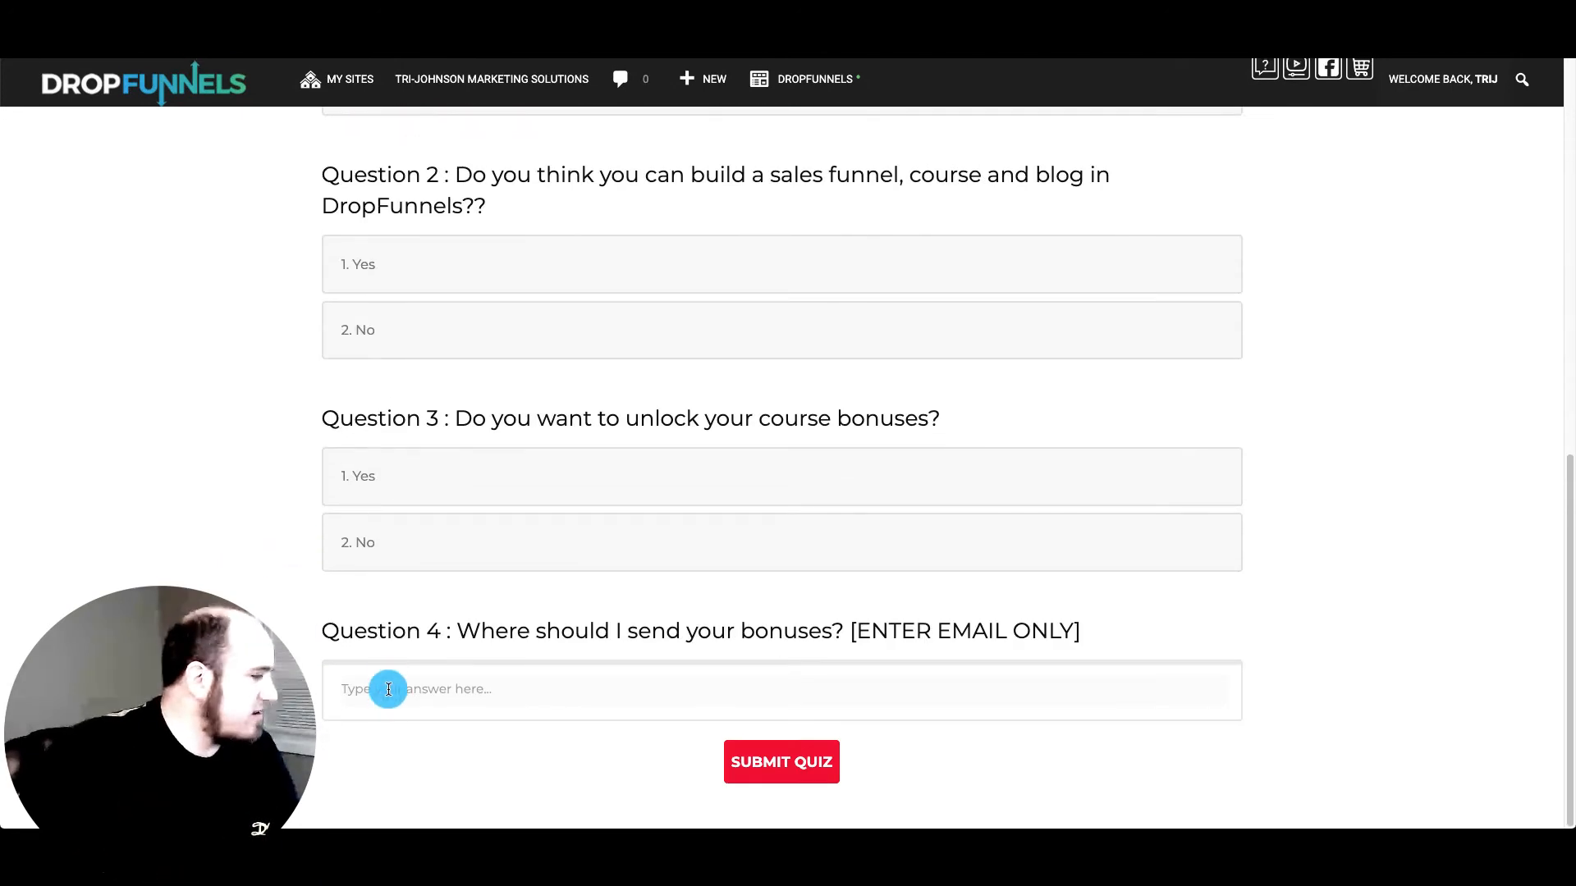
pyautogui.scroll(10, 224, 563)
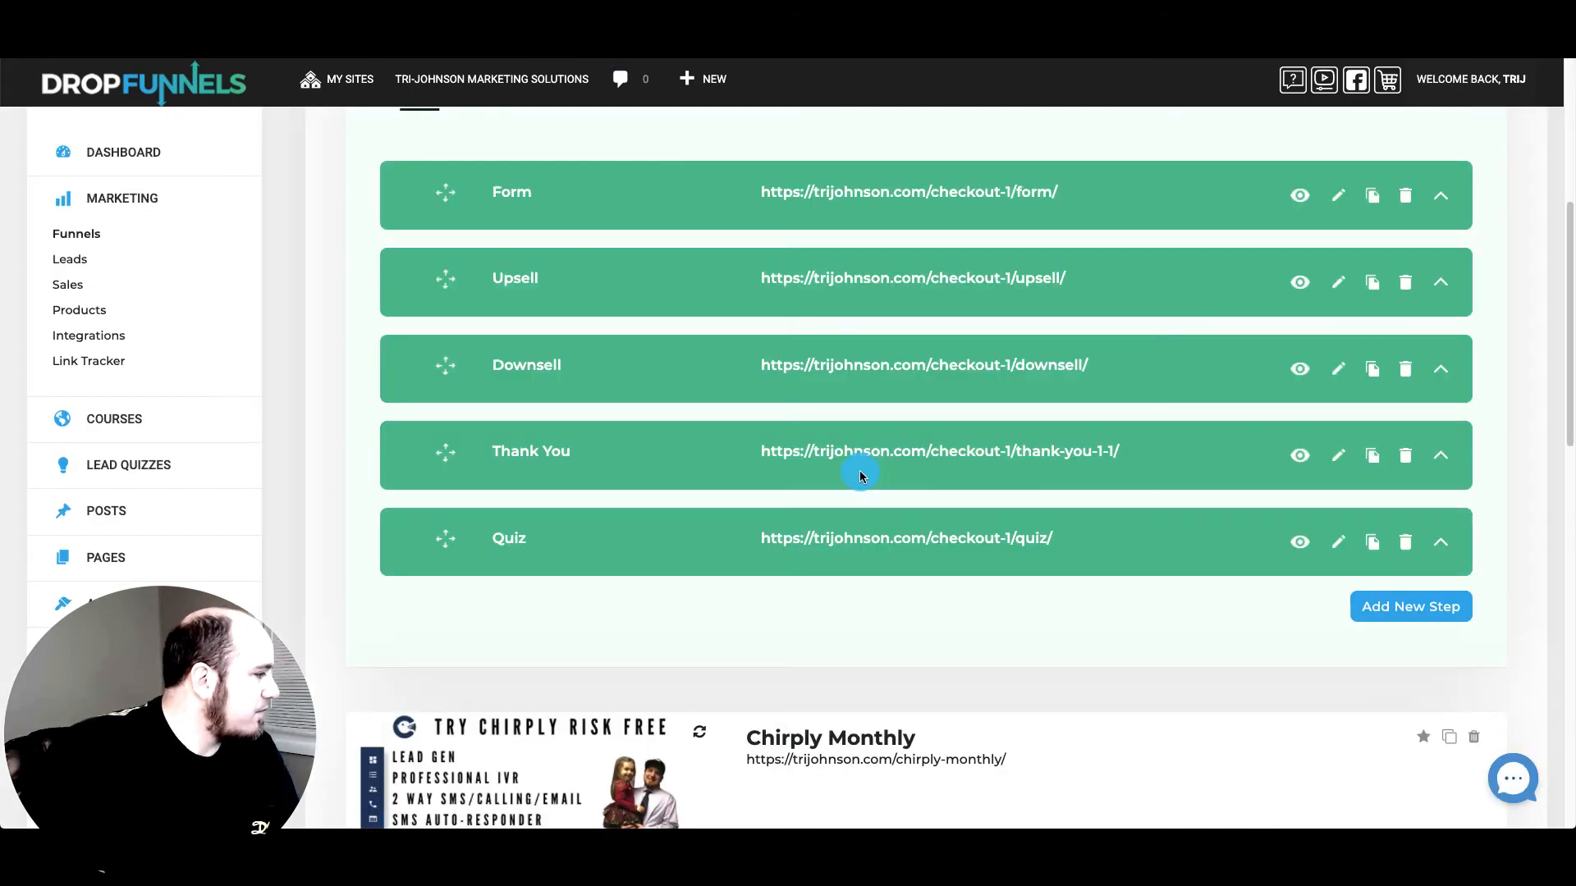
# Browse the Thank You Pages templates for a new step, then close the Create Funnel Page window
pyautogui.click(1428, 605)
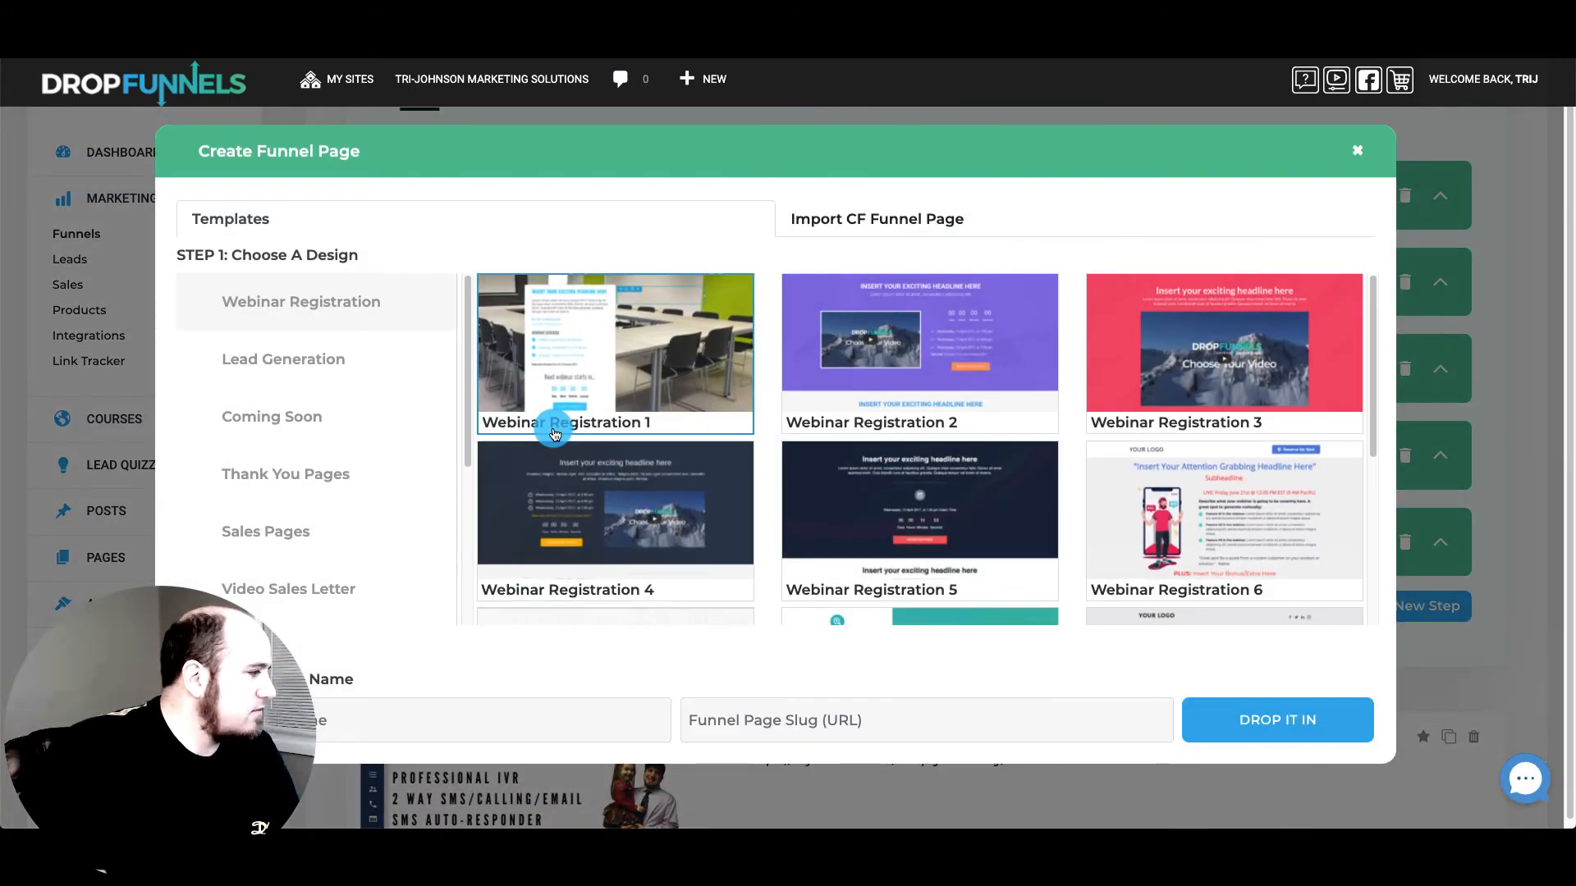
pyautogui.click(275, 473)
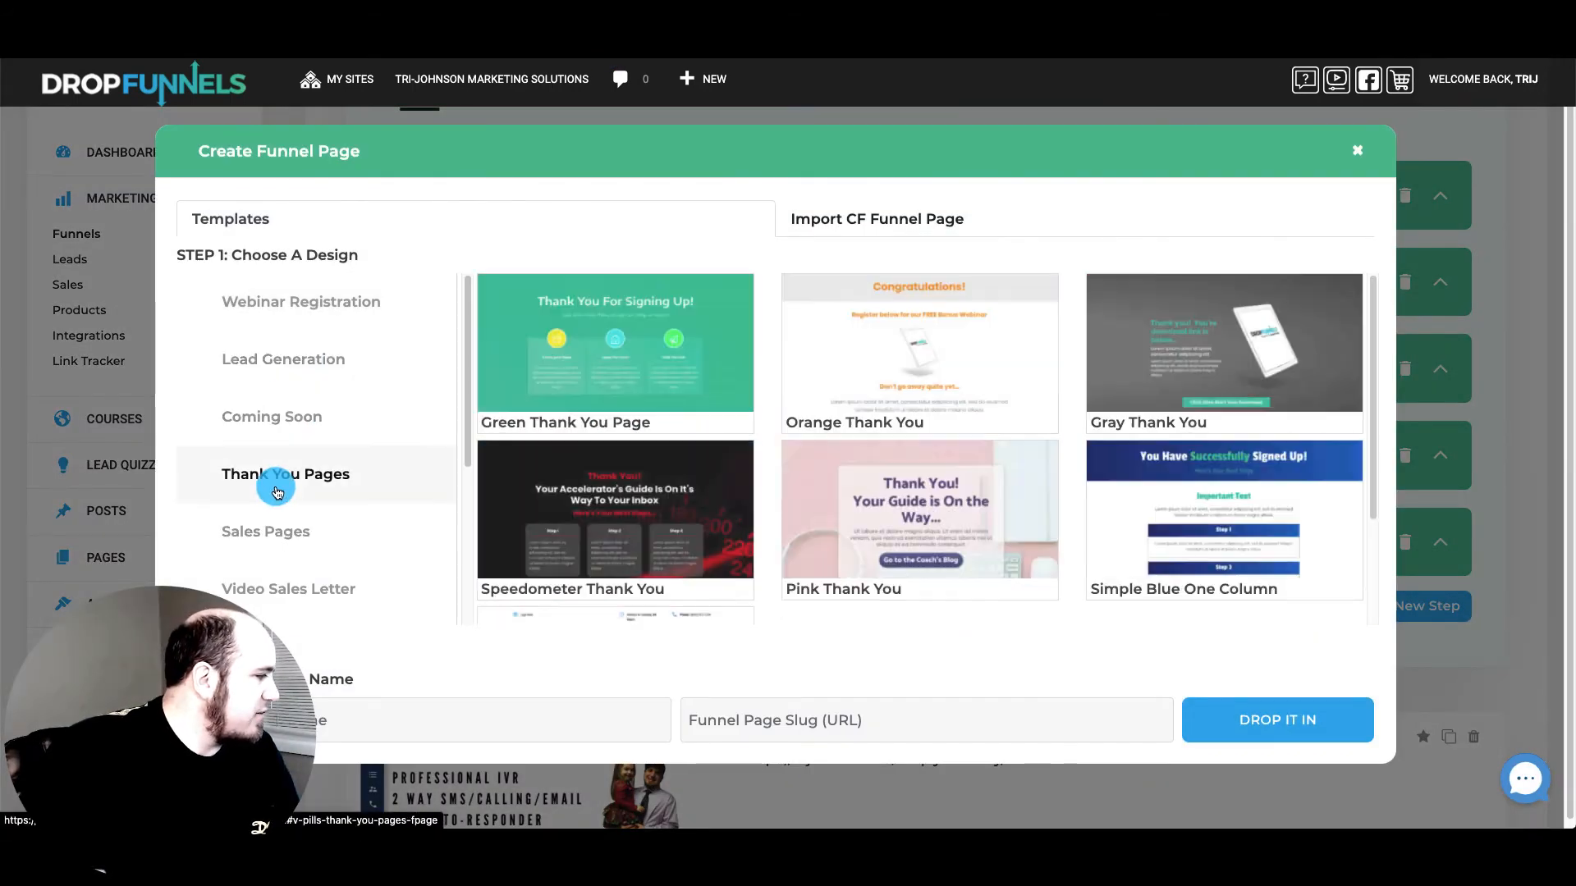
pyautogui.scroll(-2, 993, 367)
pyautogui.scroll(2, 993, 367)
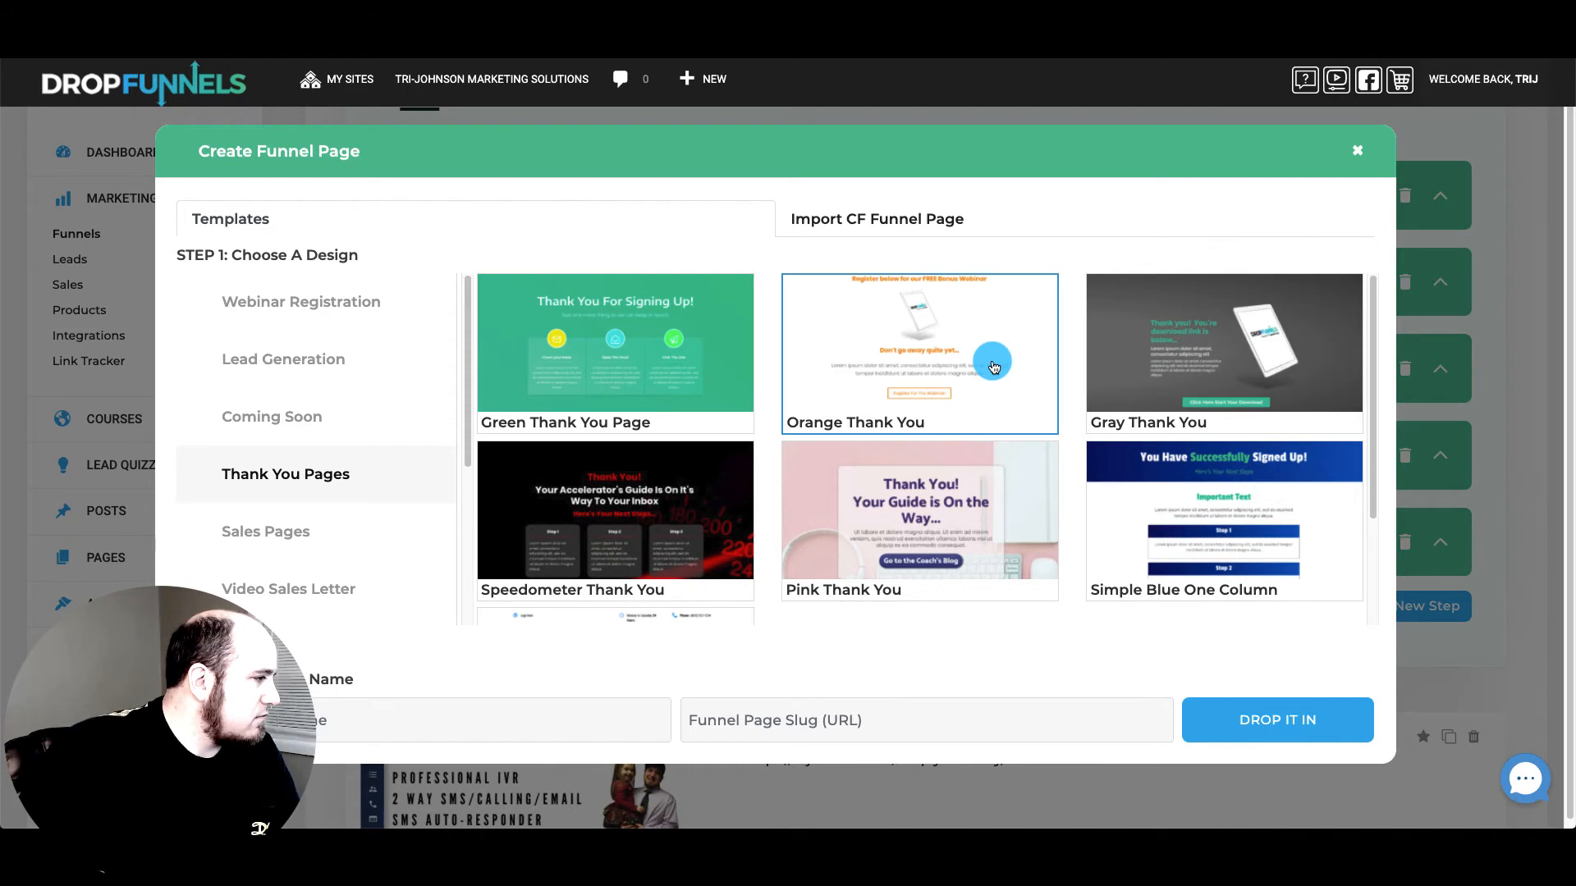
pyautogui.click(1357, 150)
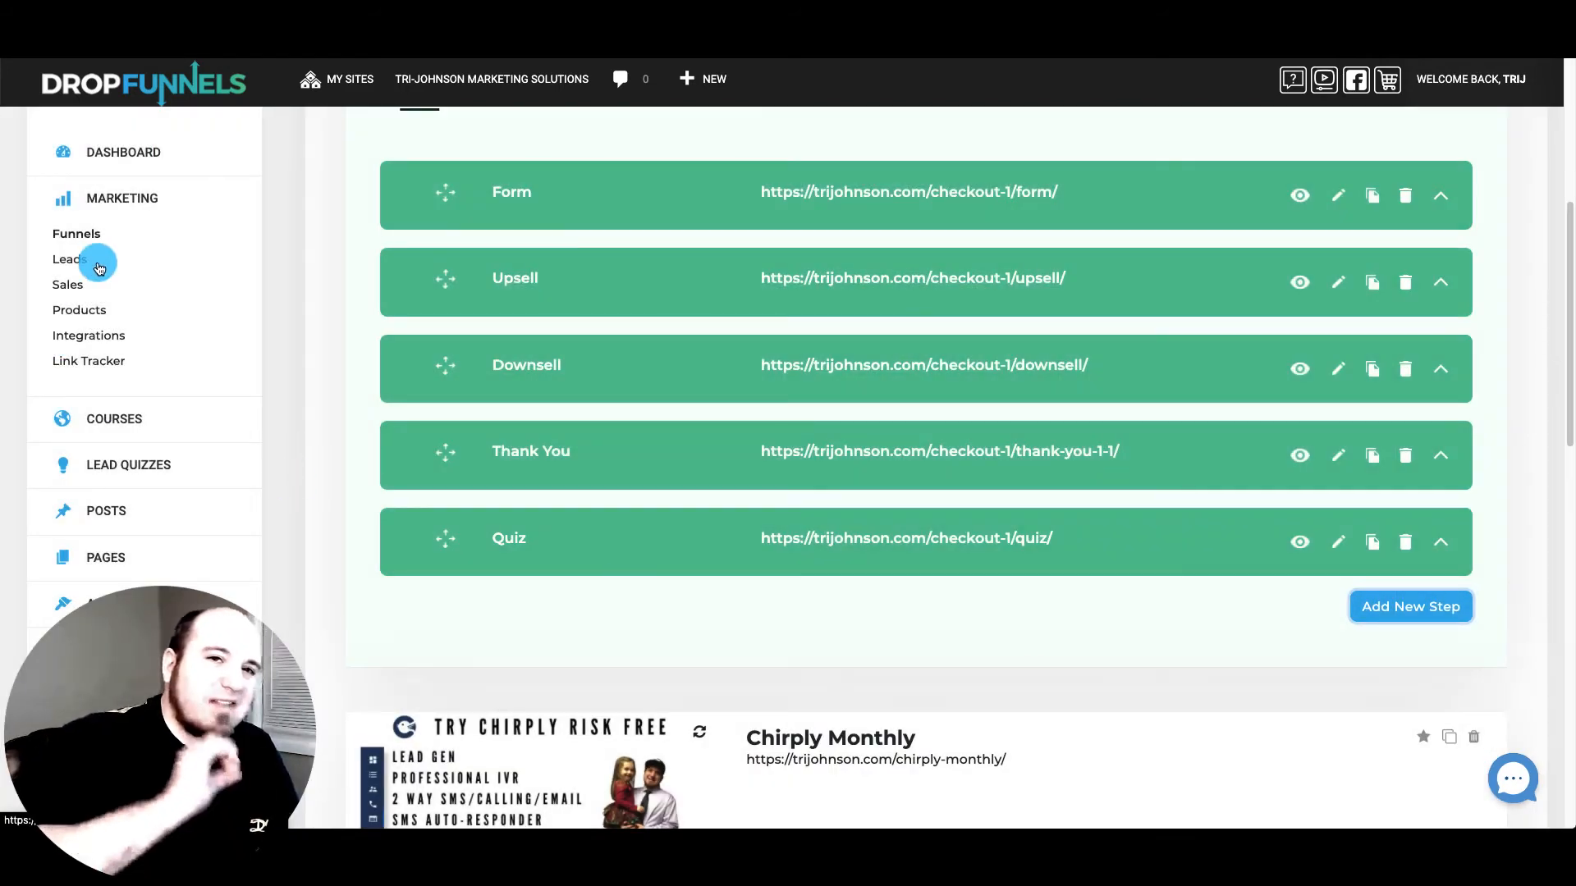
# In the quiz's Results tab, set Action After Complete Quiz/Survey to Link and select the URL field
pyautogui.click(110, 436)
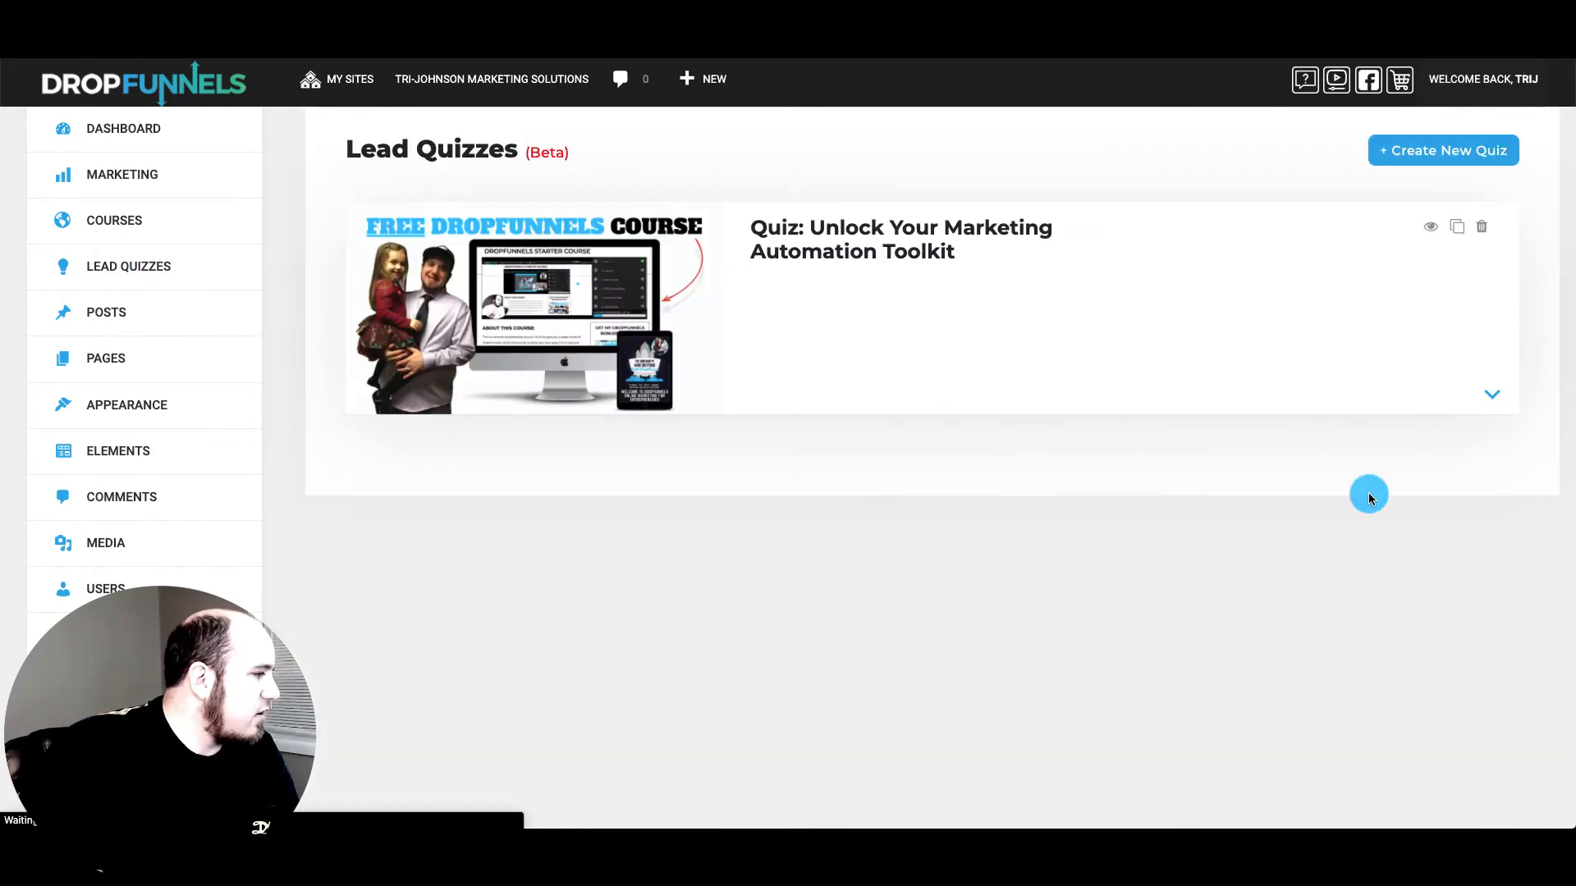
pyautogui.click(1503, 398)
pyautogui.scroll(-3, 739, 435)
pyautogui.click(682, 326)
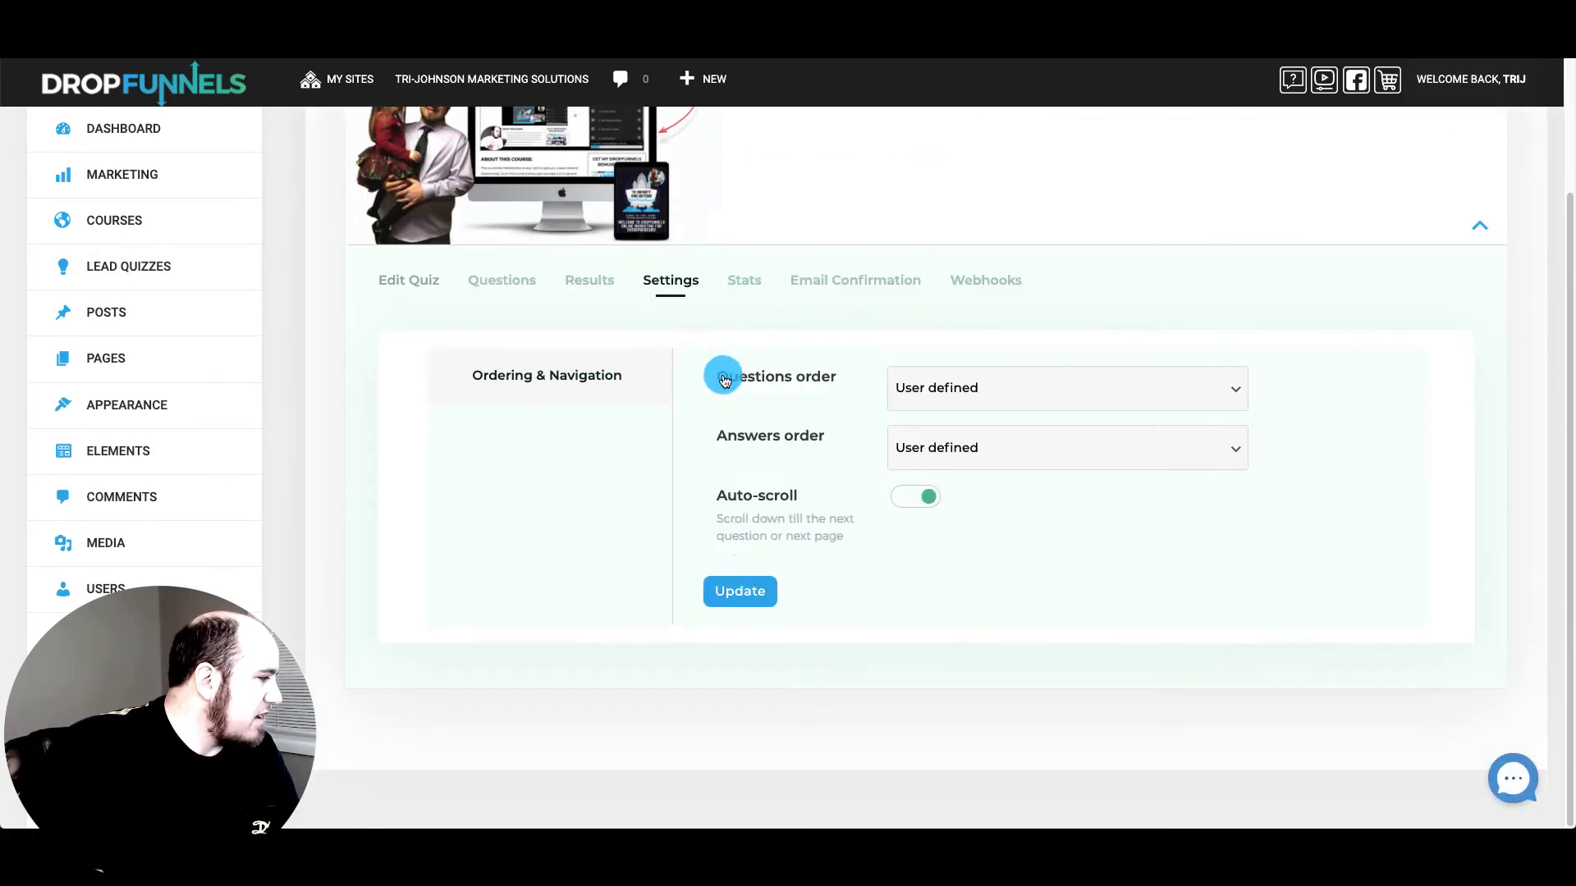
pyautogui.click(573, 281)
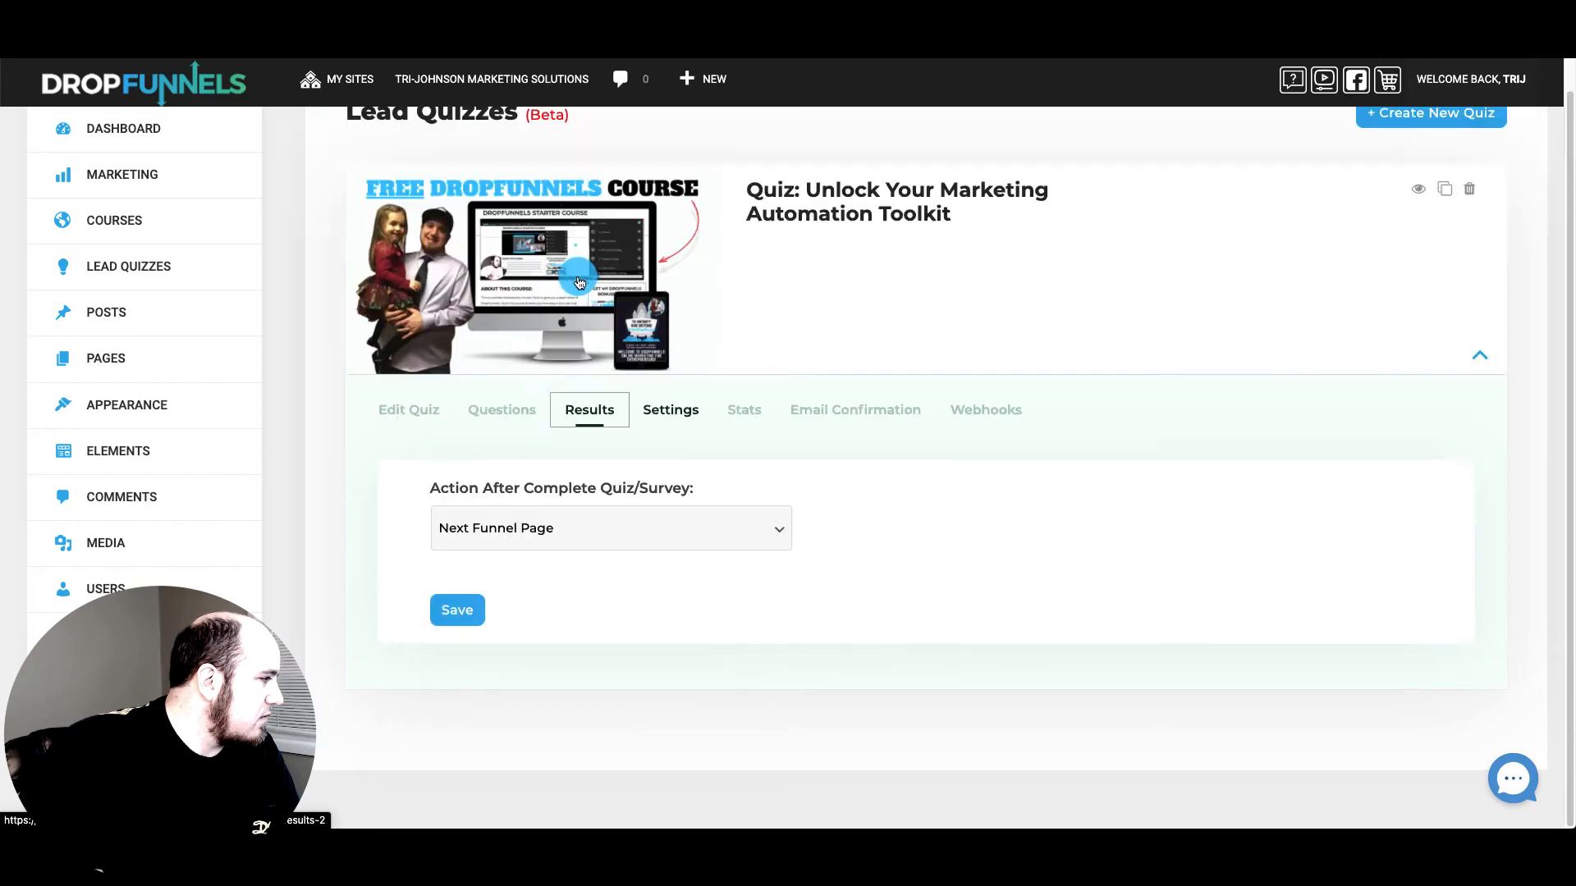
pyautogui.click(608, 528)
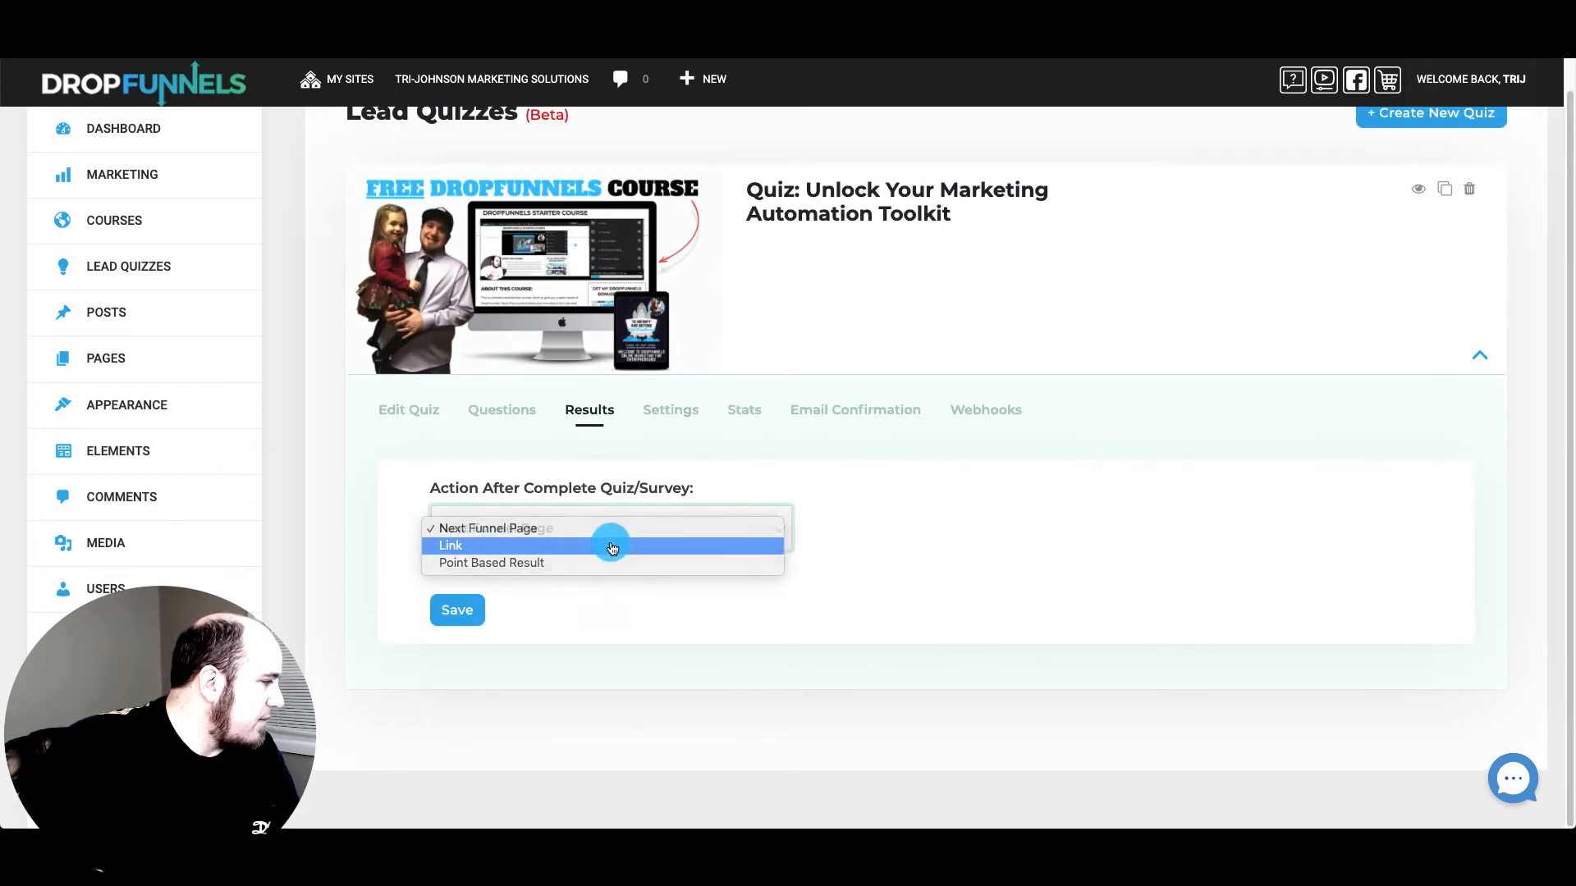
pyautogui.click(608, 545)
pyautogui.click(583, 630)
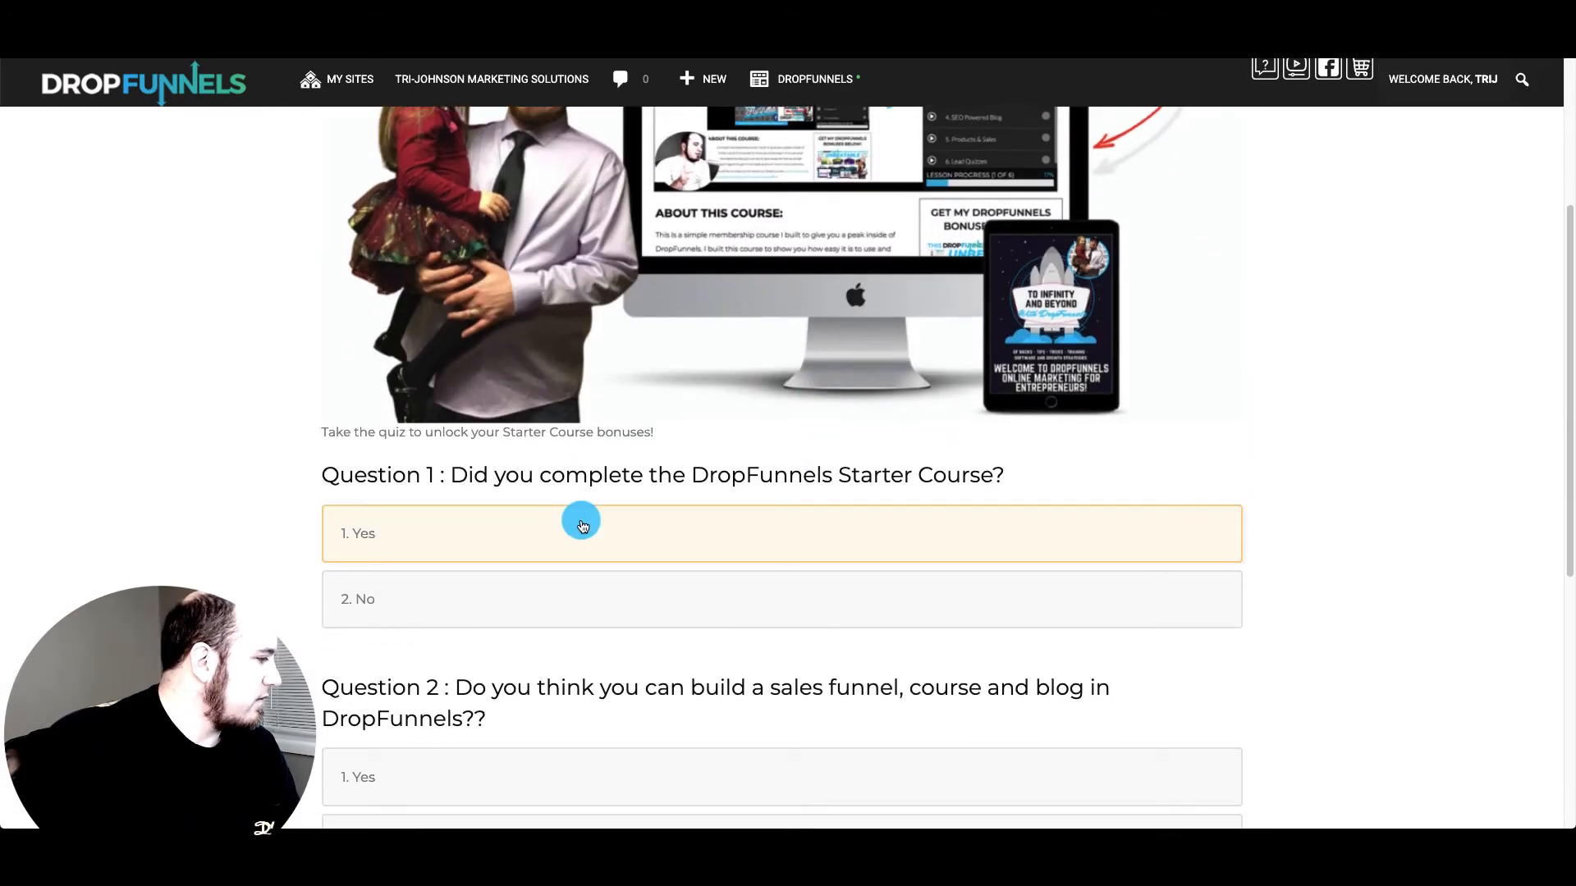
# Answer 1. Yes to Questions 1, 2 and 3 of the live quiz
pyautogui.scroll(4, 628, 451)
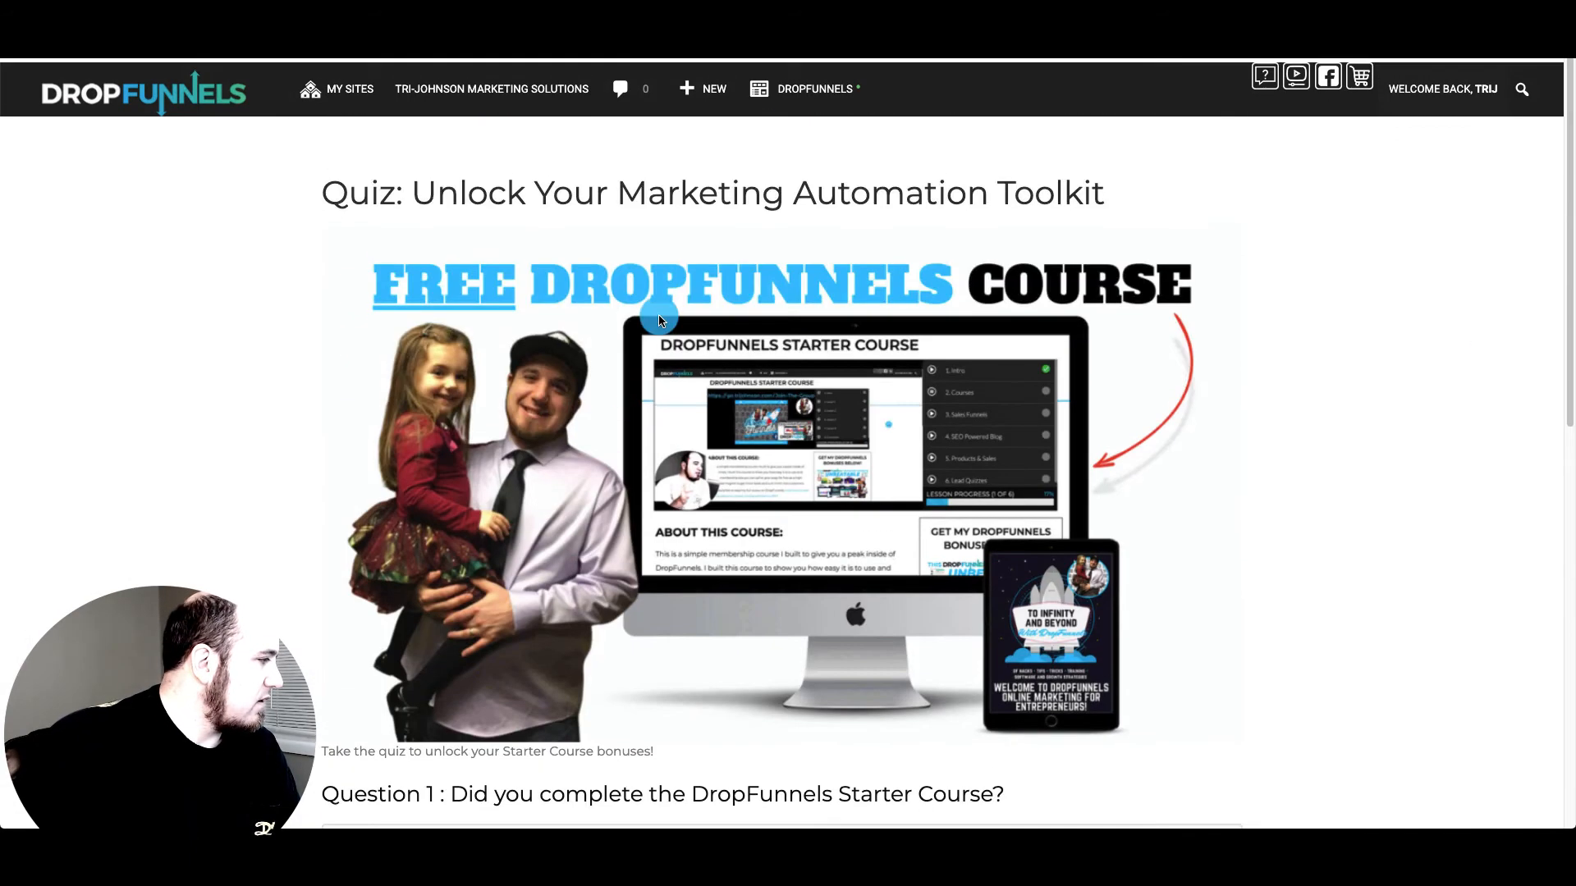
pyautogui.scroll(-3, 707, 371)
pyautogui.scroll(-2, 706, 372)
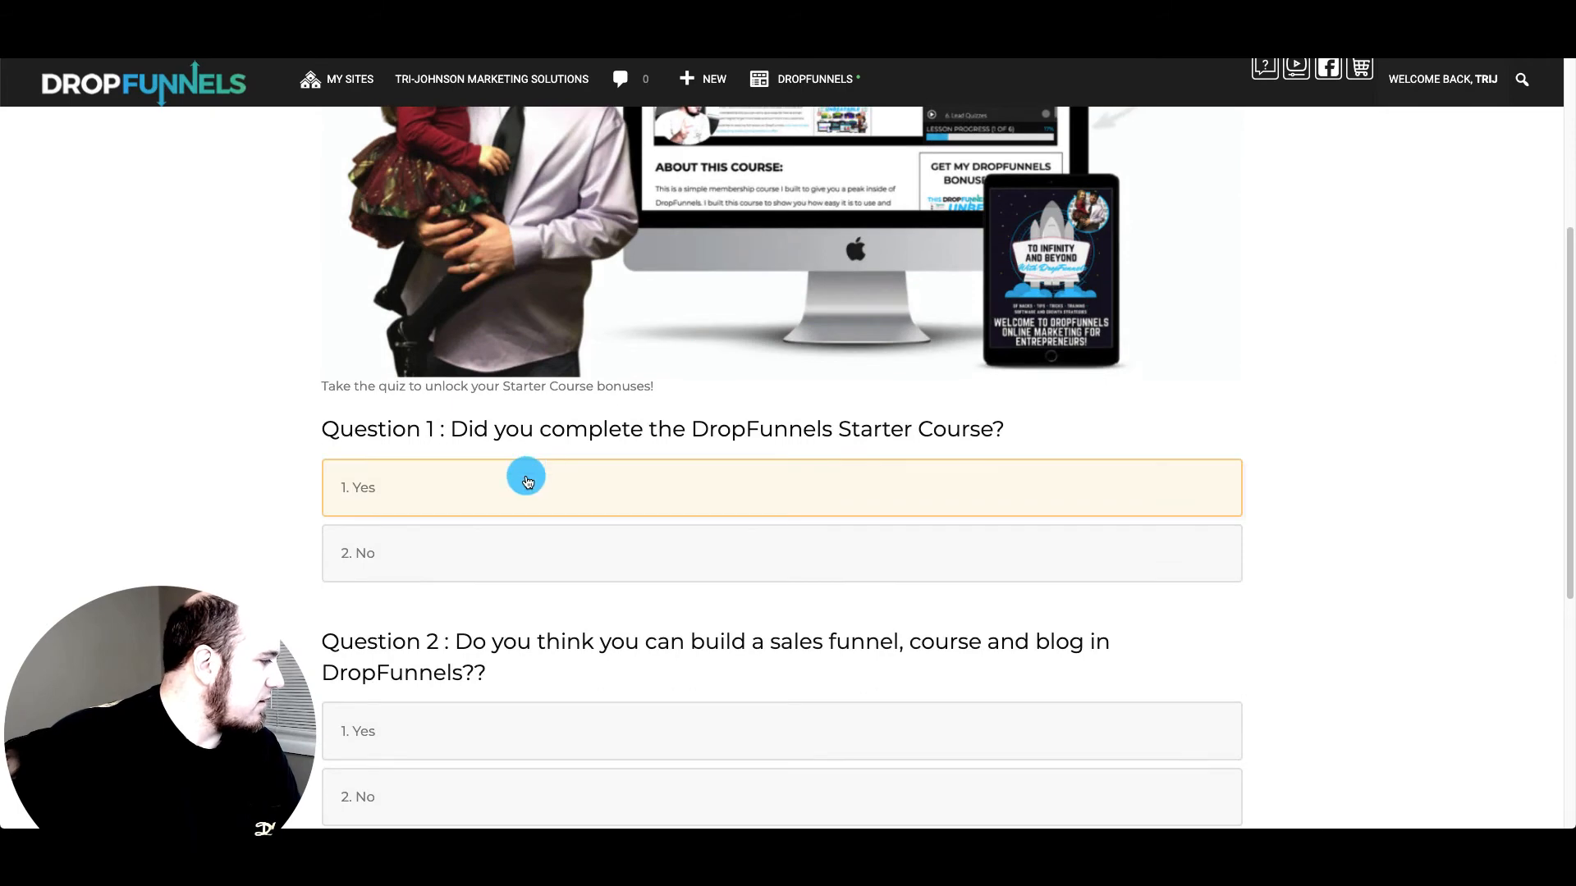
pyautogui.click(679, 492)
pyautogui.scroll(-5, 820, 452)
pyautogui.scroll(-2, 844, 453)
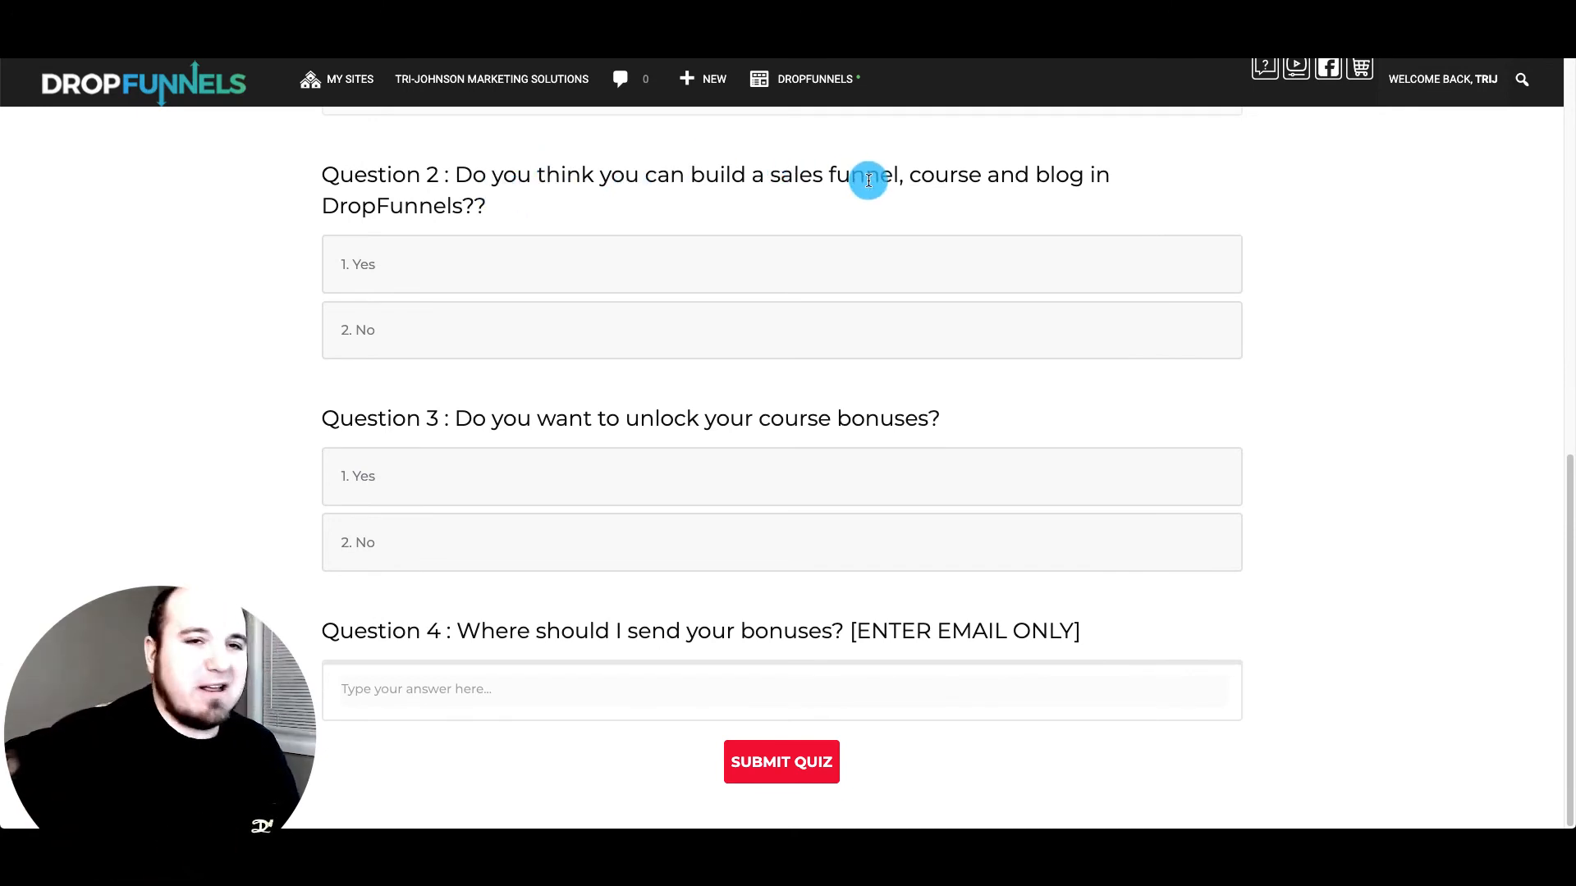
pyautogui.click(728, 253)
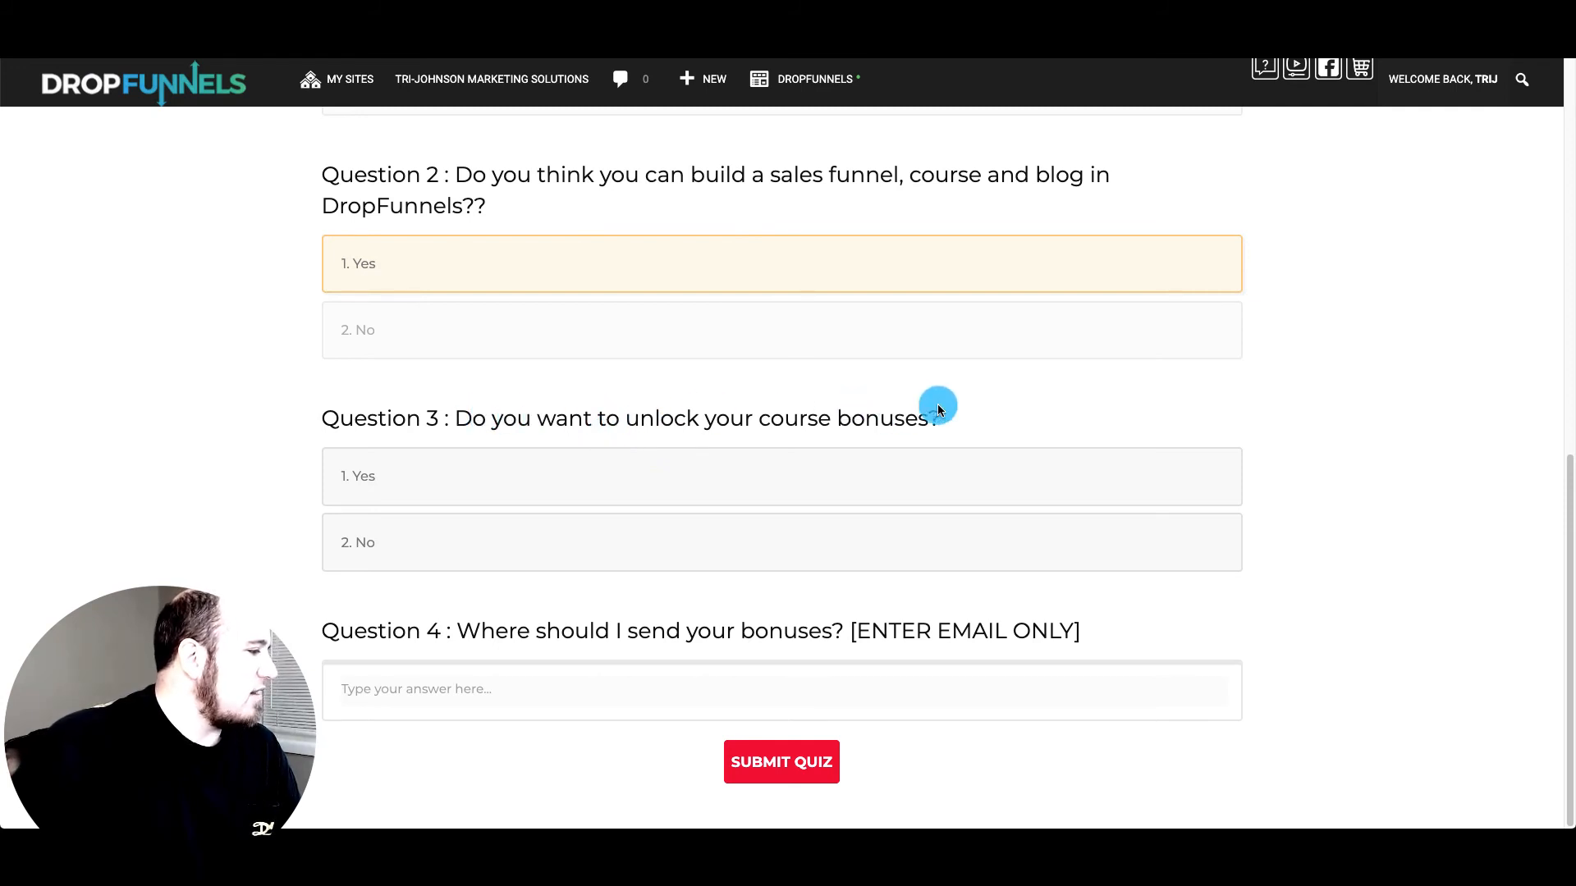
pyautogui.click(766, 483)
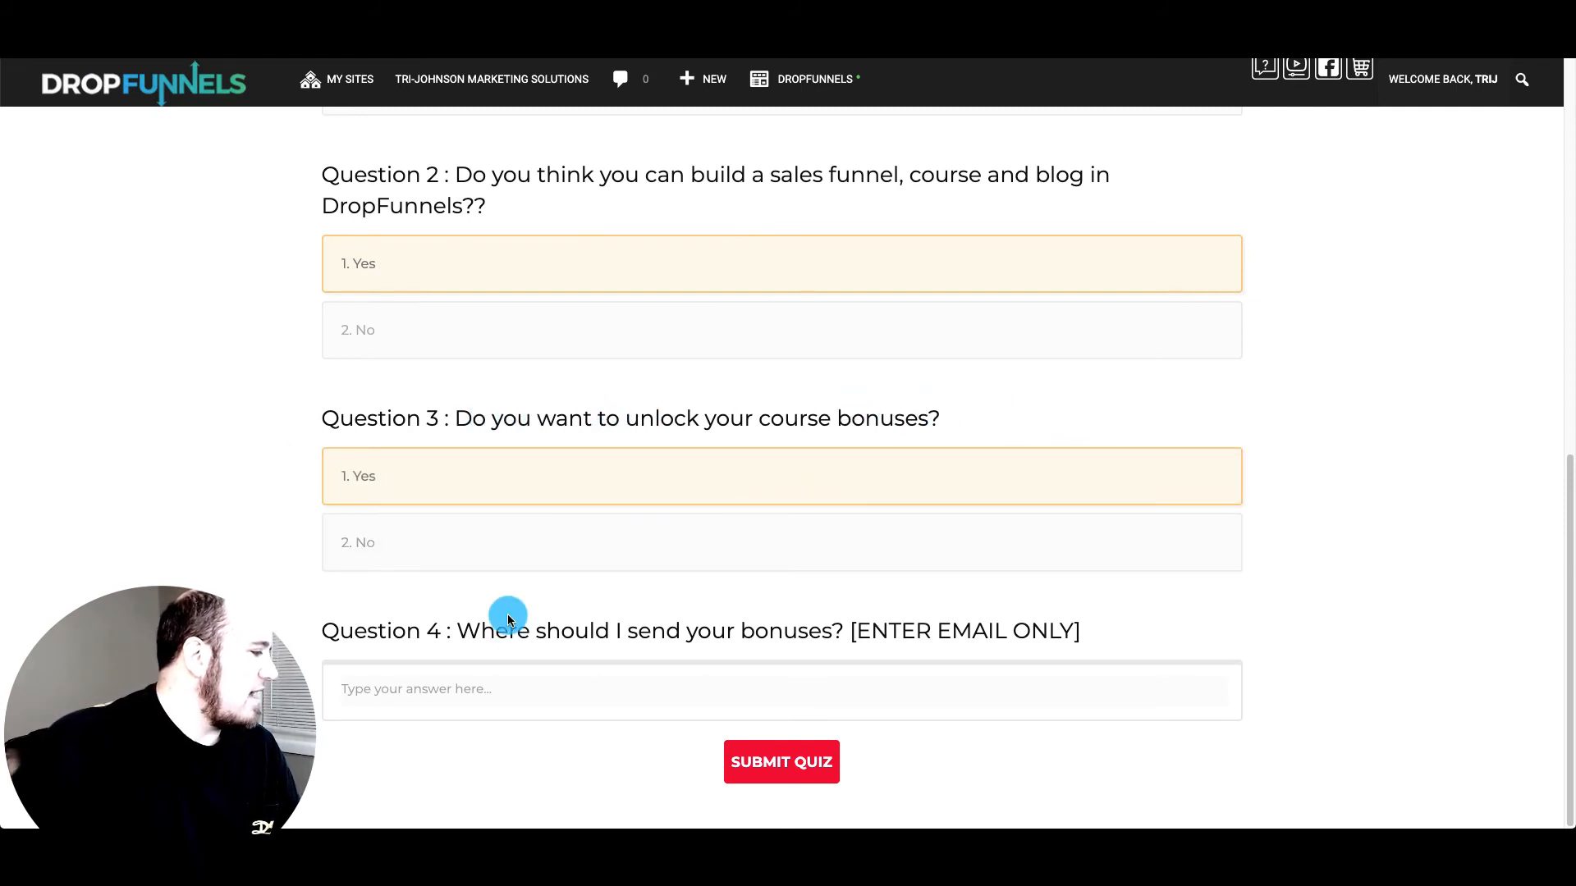
# Enter the email address for the bonuses in Question 4 and submit the quiz
pyautogui.click(481, 680)
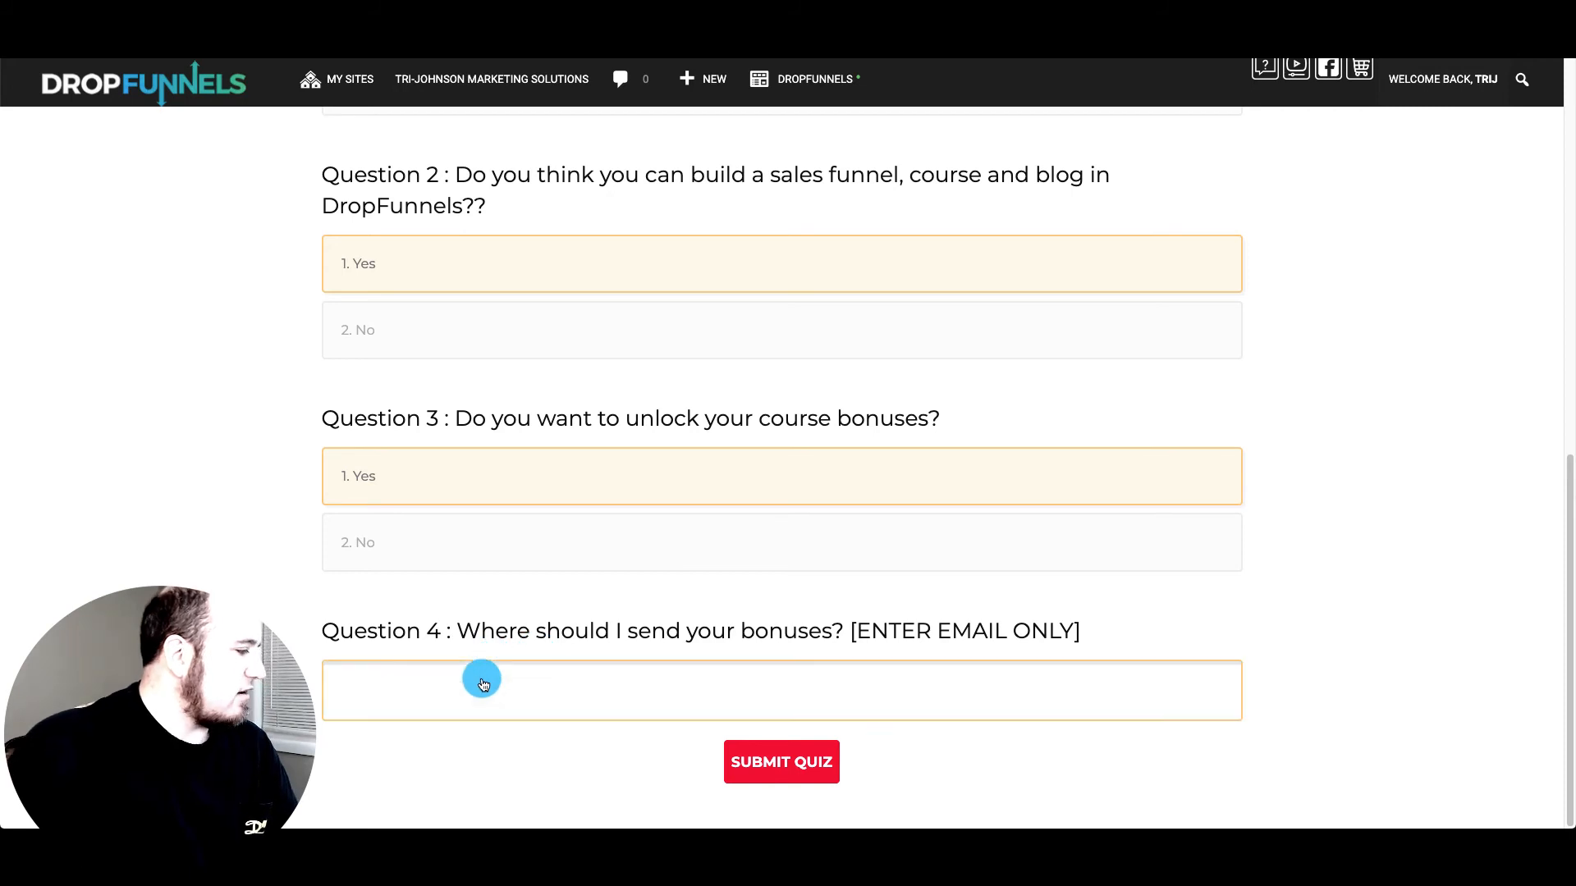
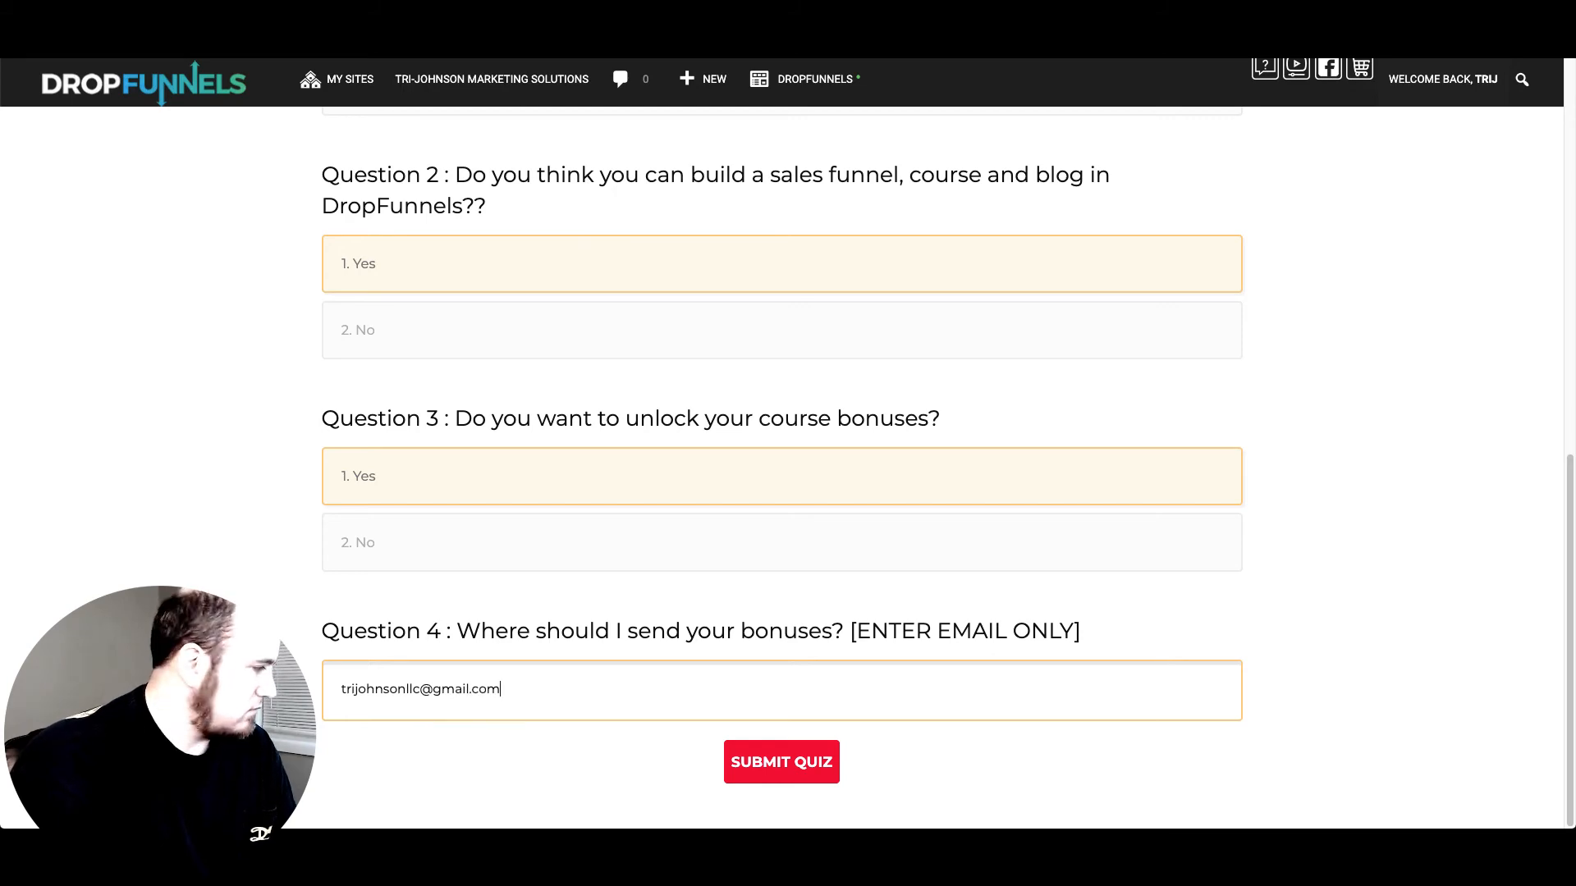
pyautogui.click(806, 775)
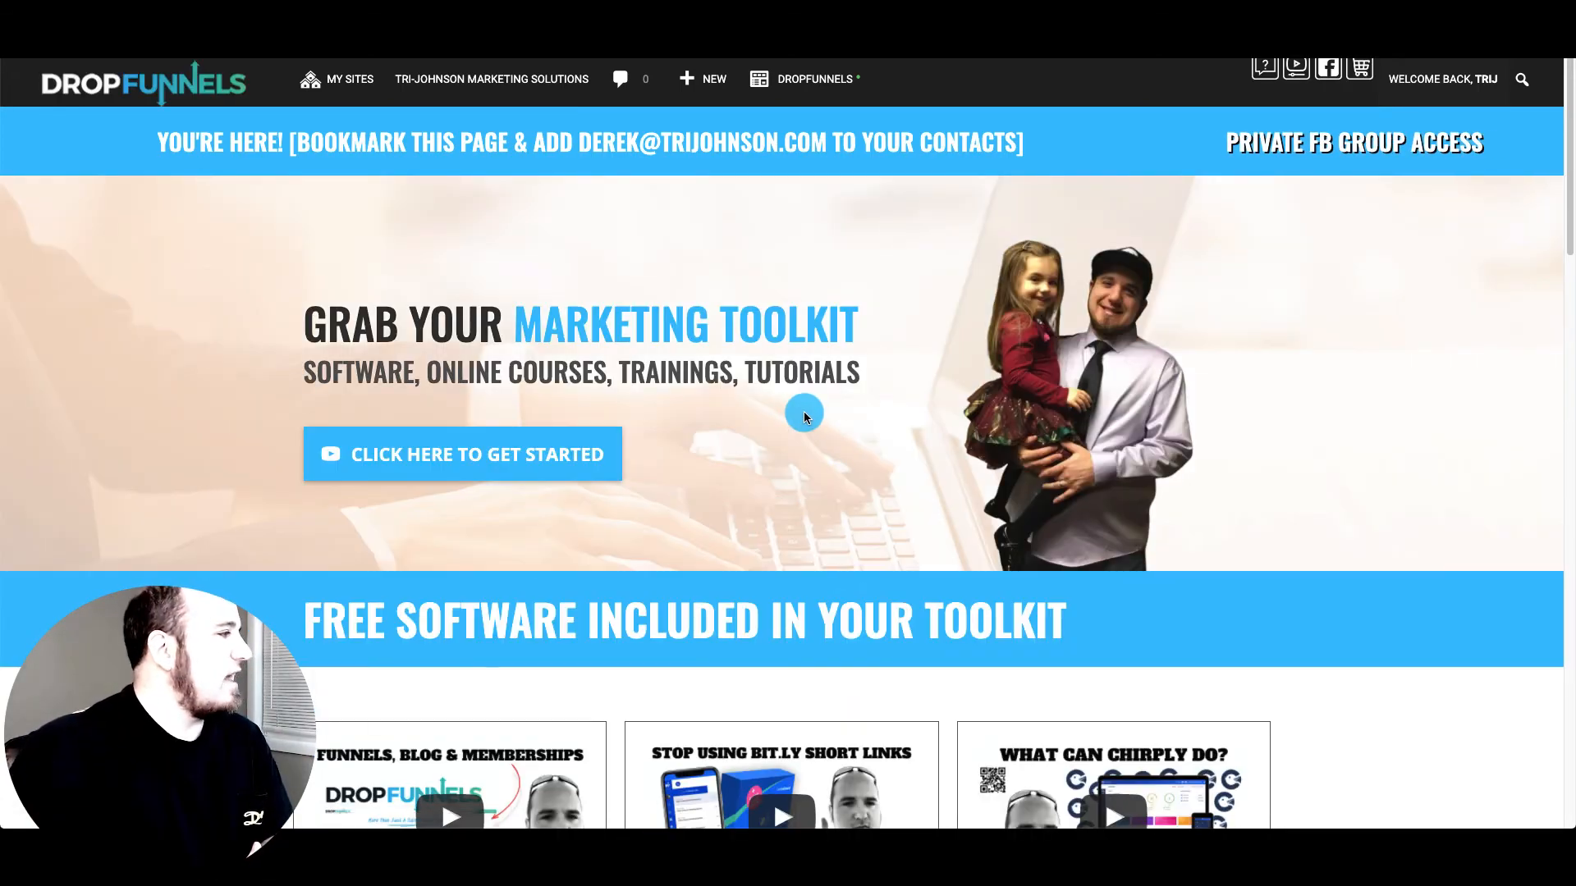
# Scroll through the Grab Your Marketing Toolkit page's software and course cards, then back up
pyautogui.scroll(-10, 809, 436)
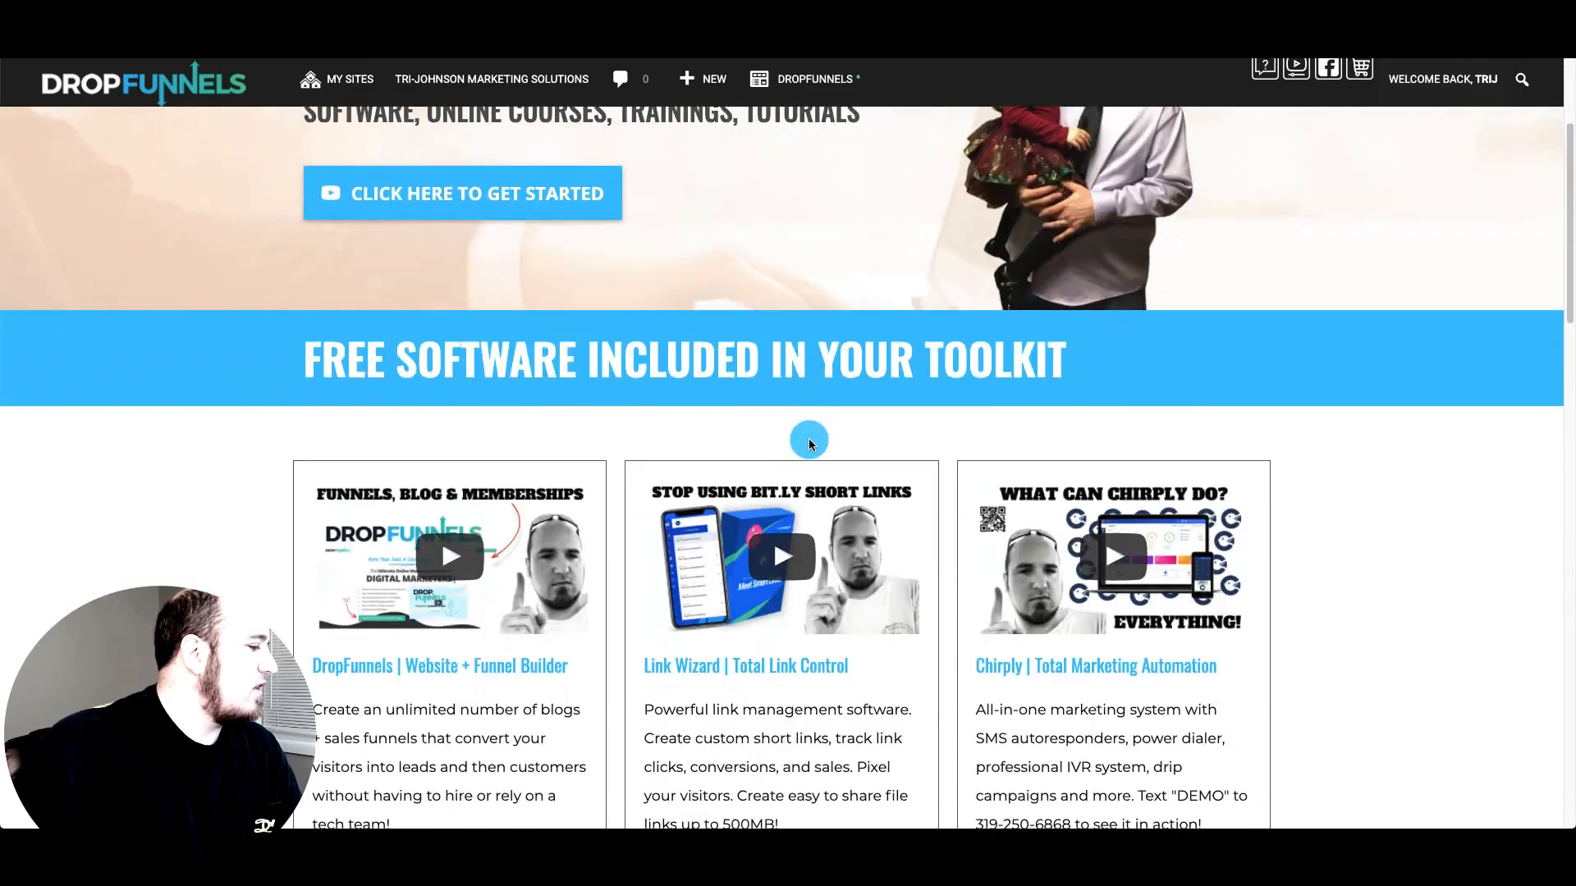
pyautogui.scroll(-15, 781, 539)
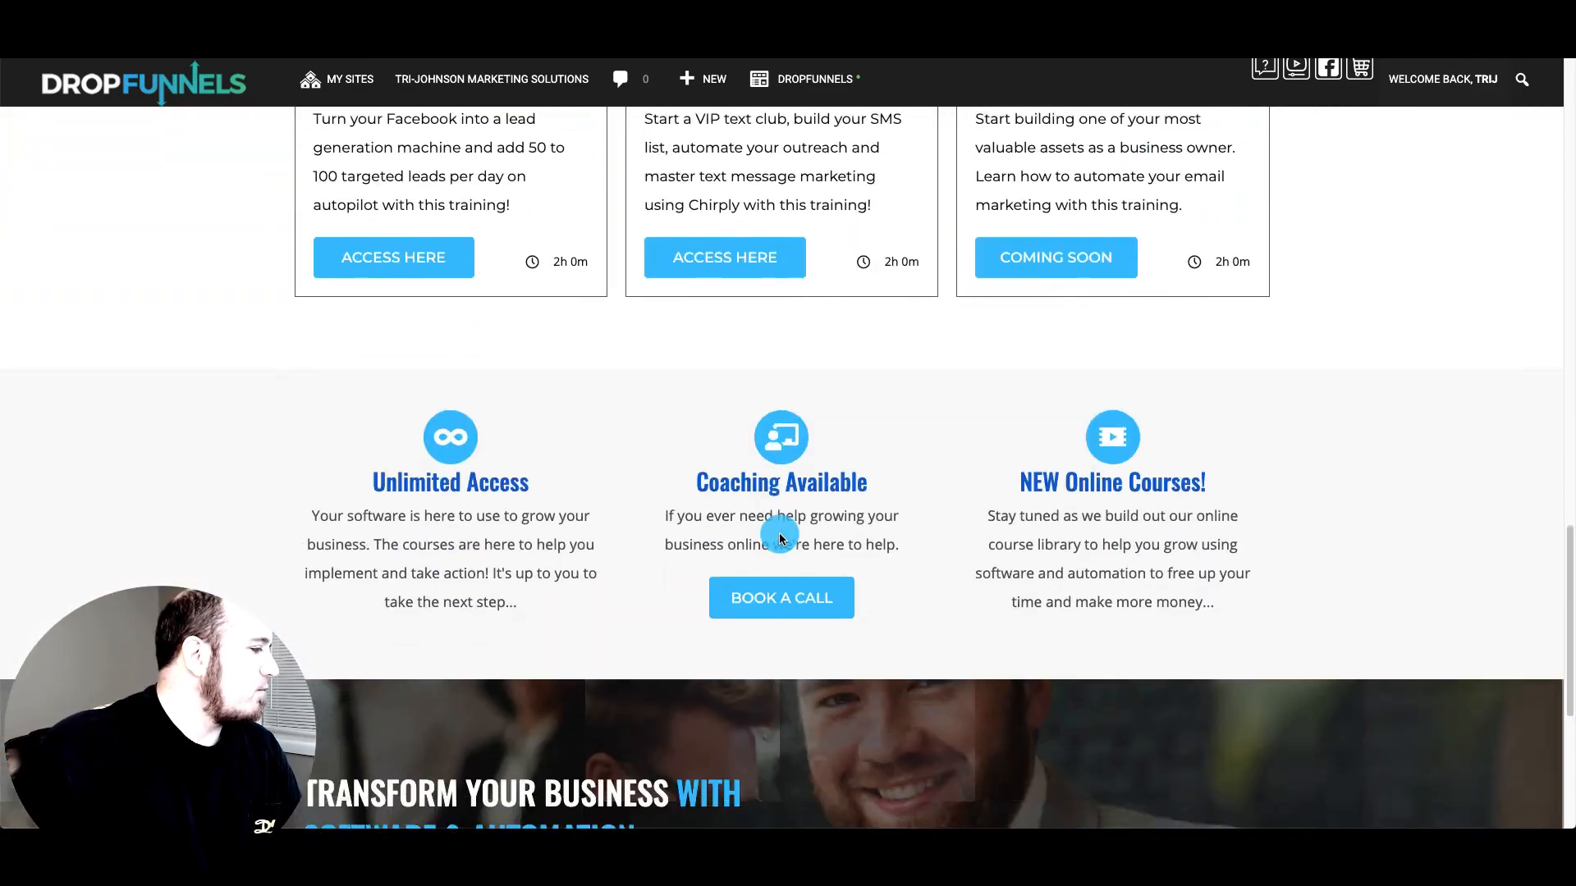
pyautogui.scroll(14, 780, 539)
pyautogui.scroll(5, 780, 539)
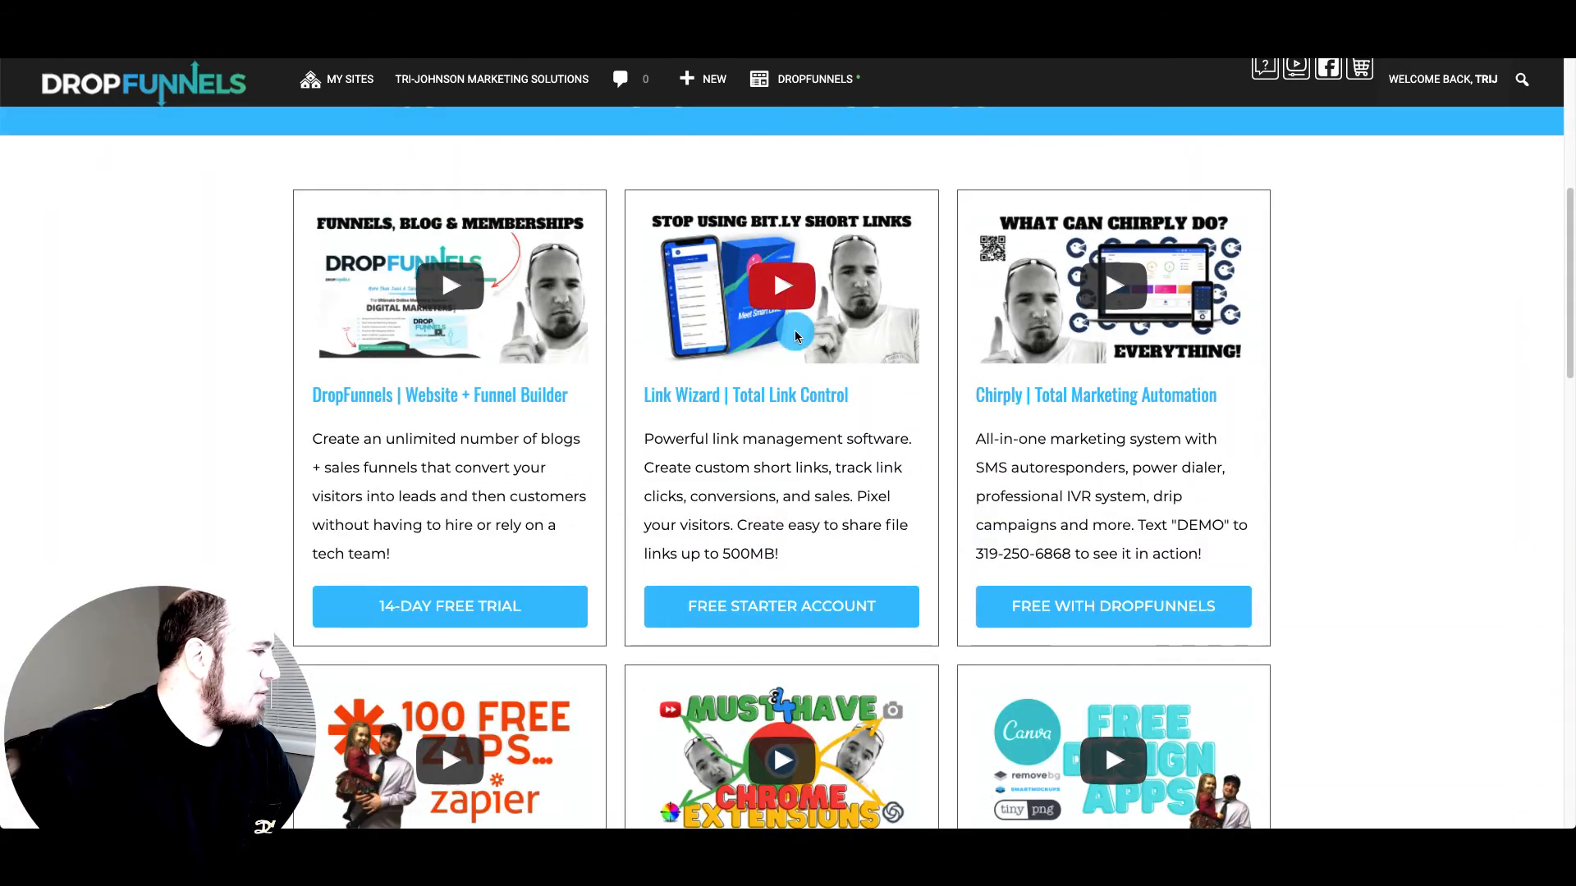
pyautogui.scroll(-4, 784, 320)
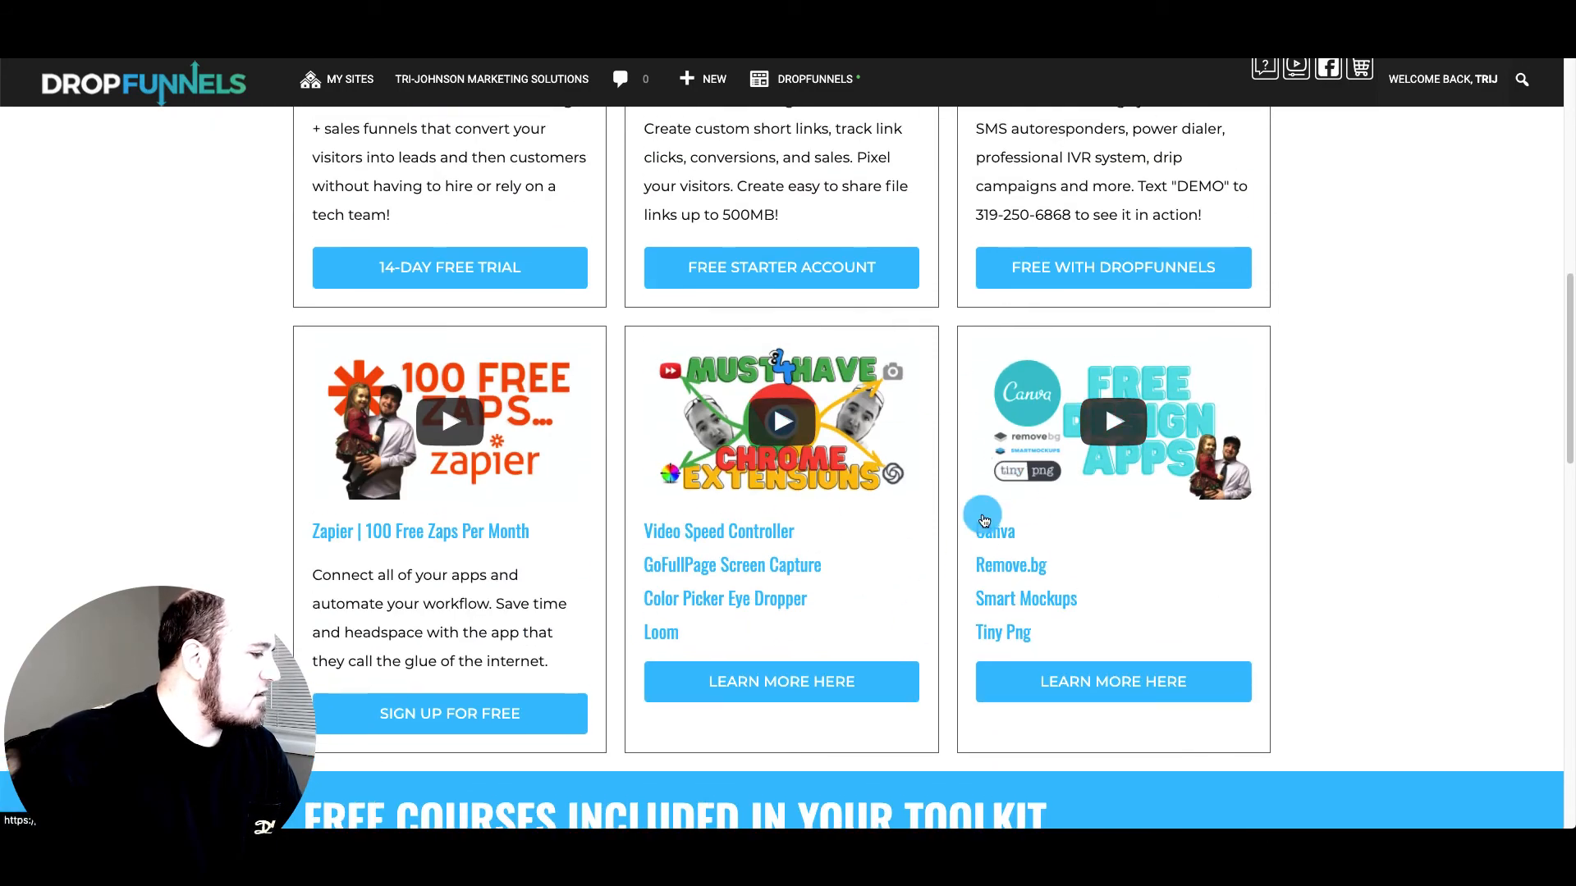
pyautogui.scroll(5, 821, 460)
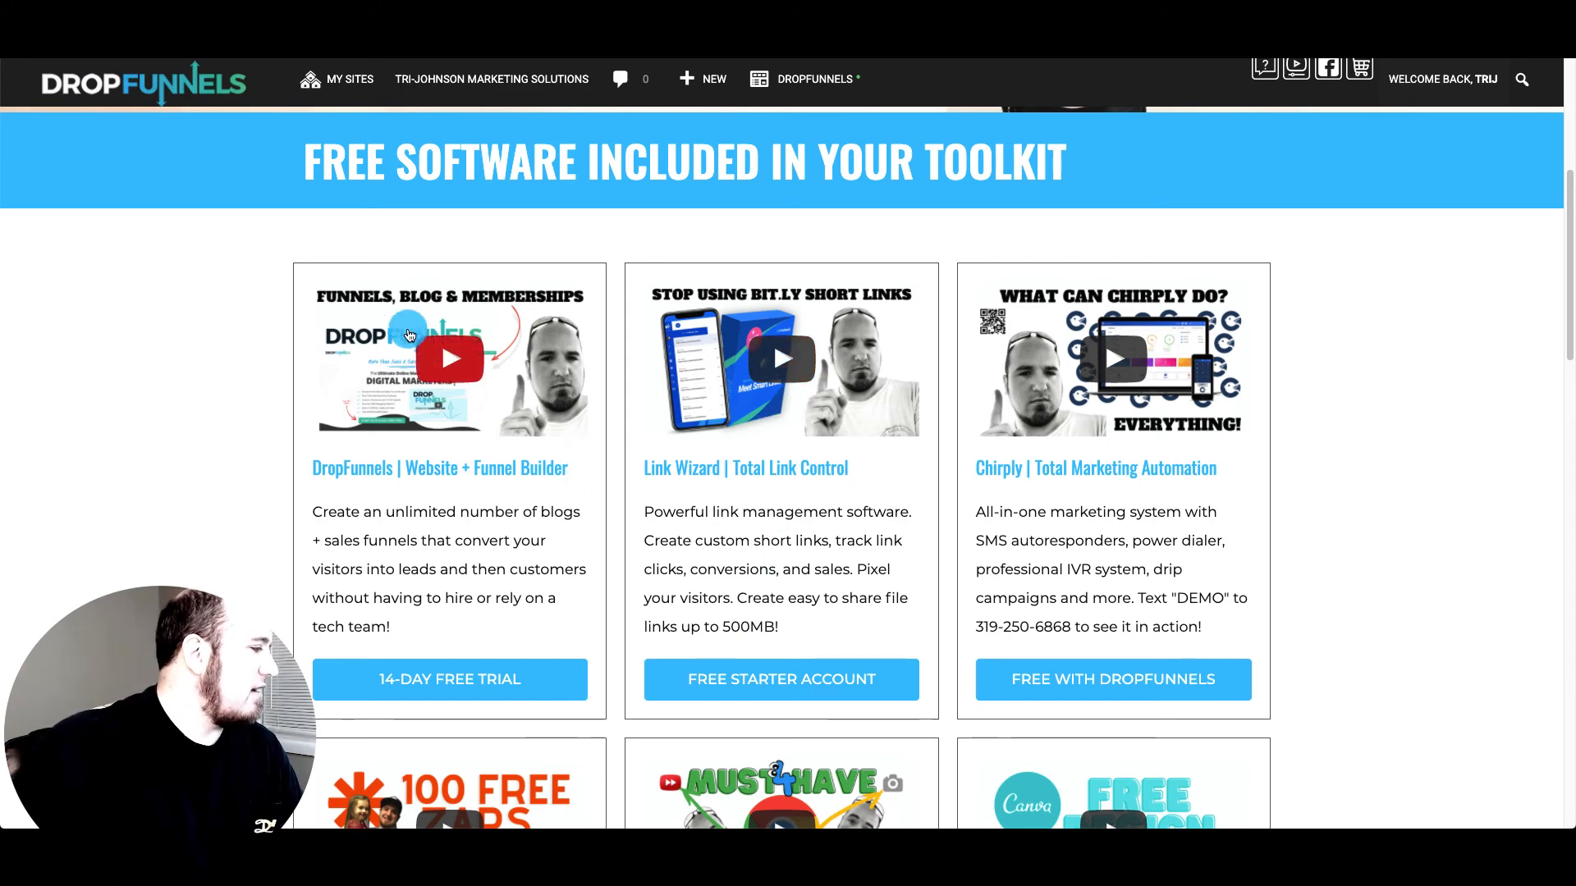
pyautogui.scroll(-1, 460, 582)
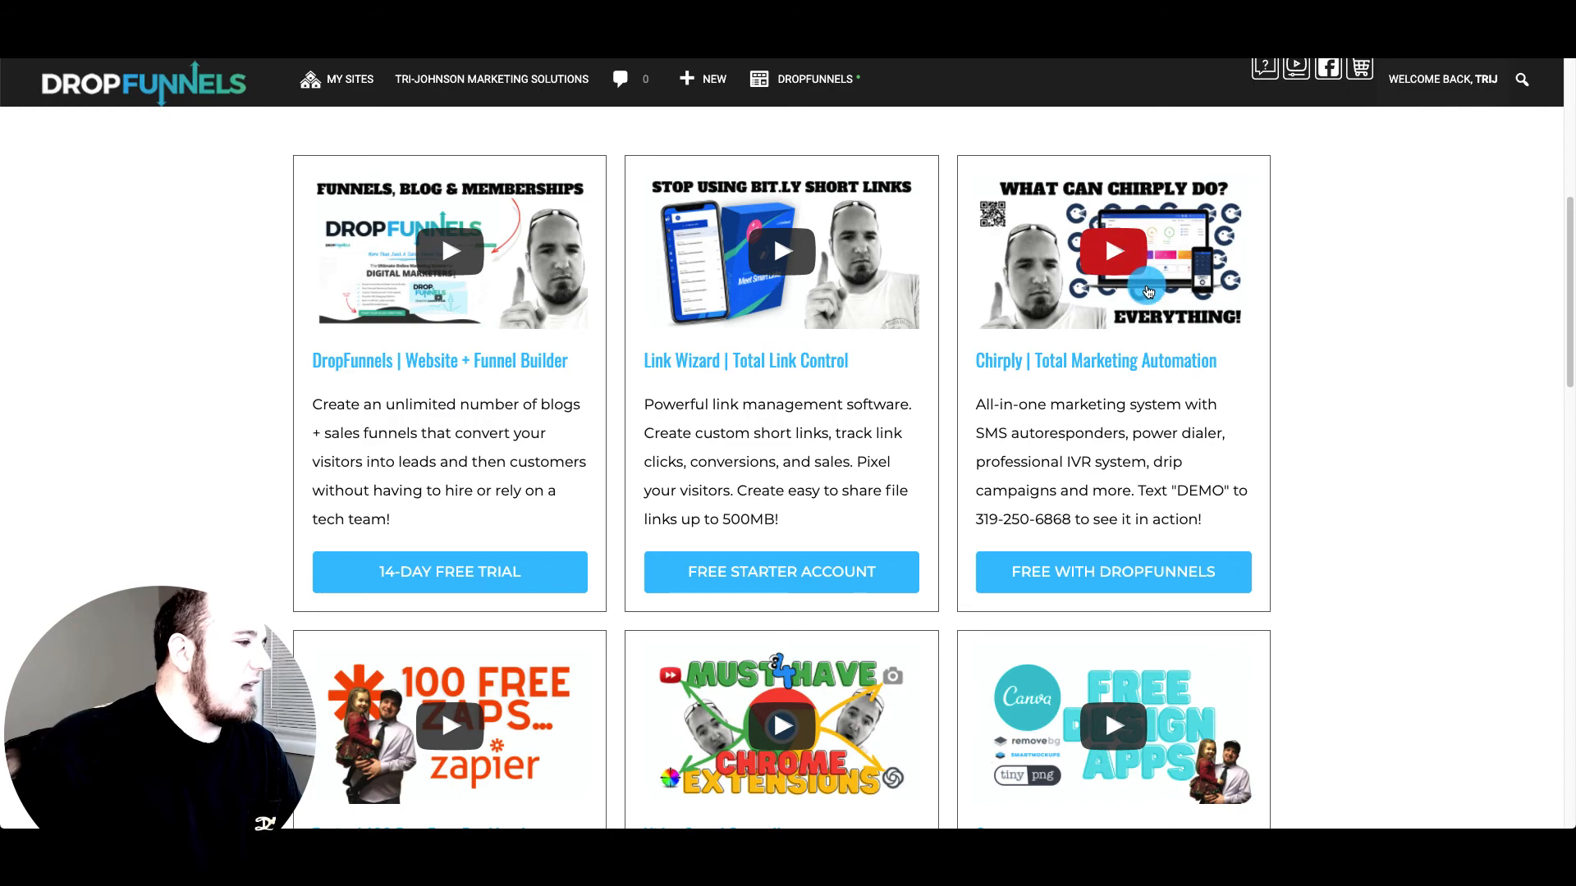
pyautogui.scroll(-5, 921, 534)
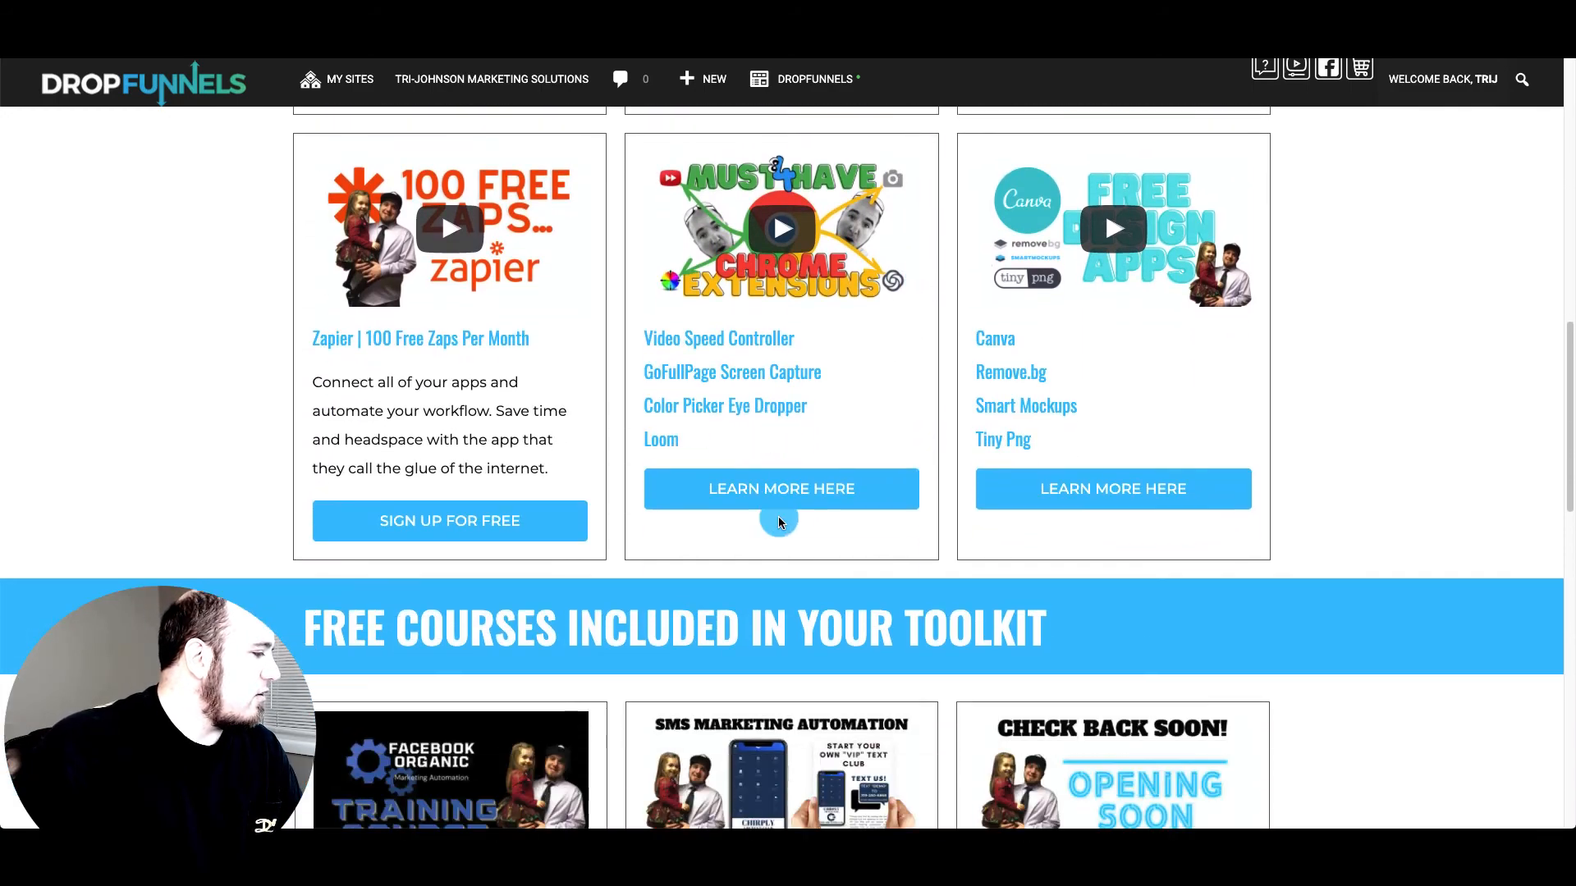
pyautogui.scroll(-6, 779, 523)
pyautogui.scroll(18, 873, 470)
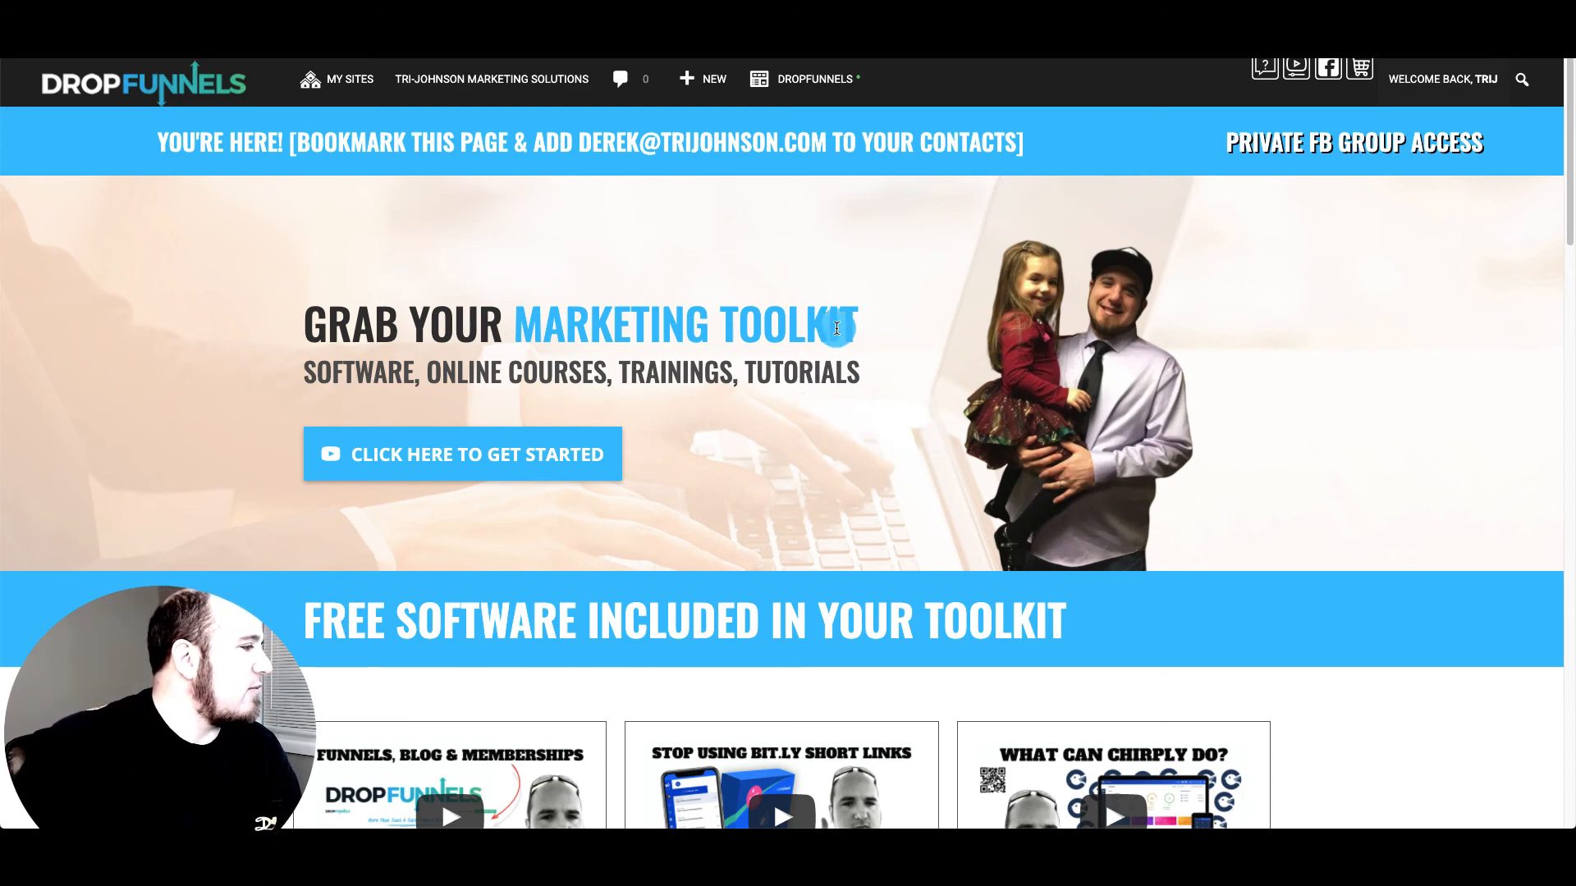
# Open the private Facebook group from the PRIVATE FB GROUP ACCESS link and scroll through it
pyautogui.click(1361, 141)
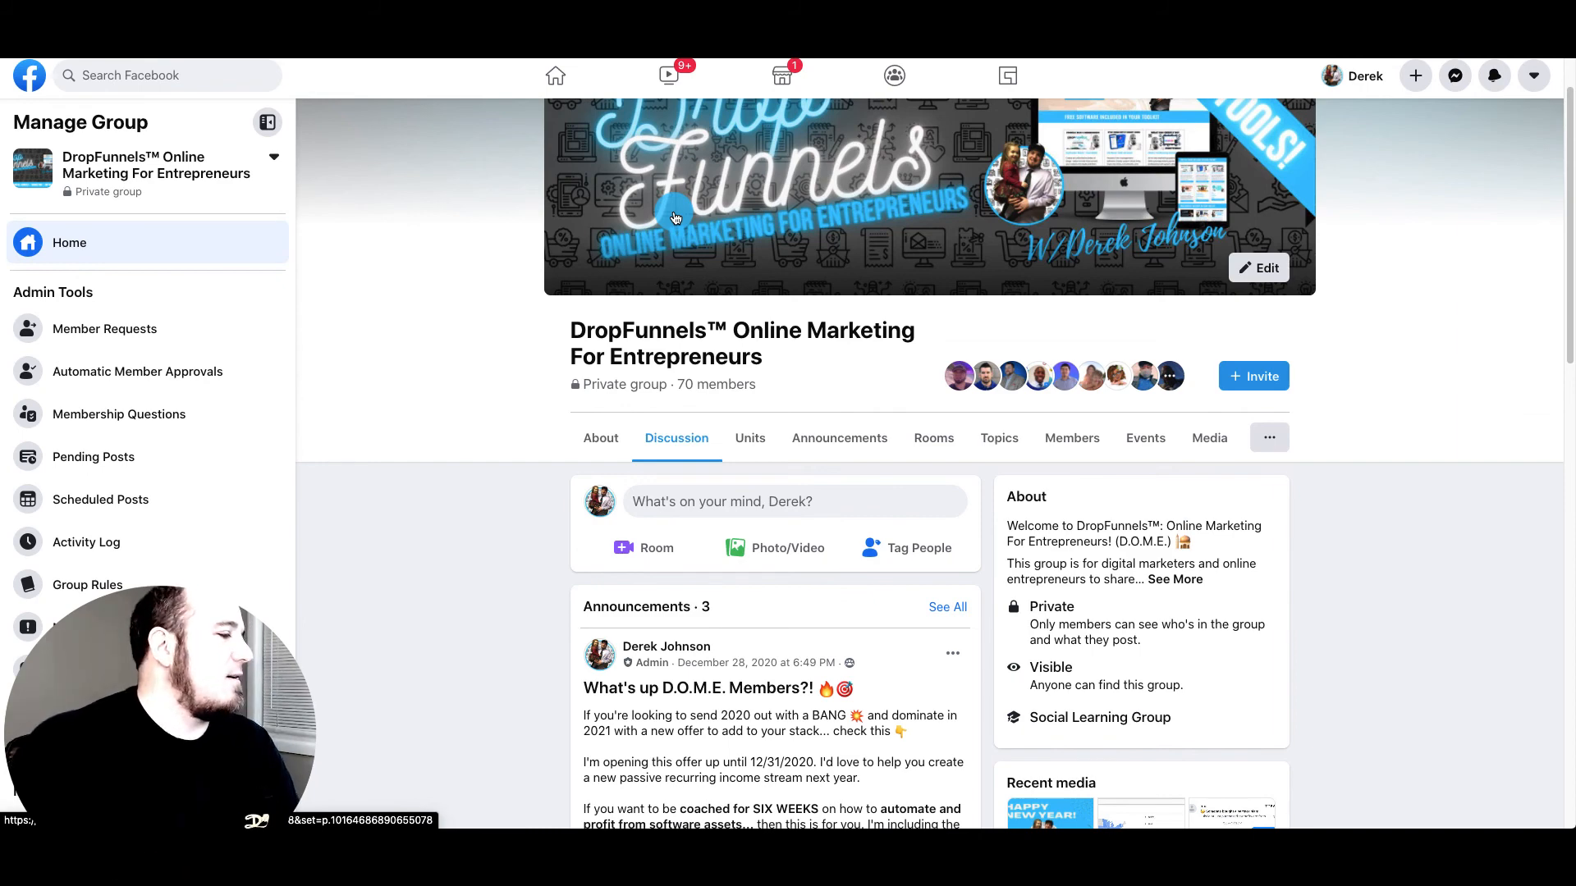
pyautogui.scroll(-2, 850, 352)
pyautogui.scroll(3, 848, 411)
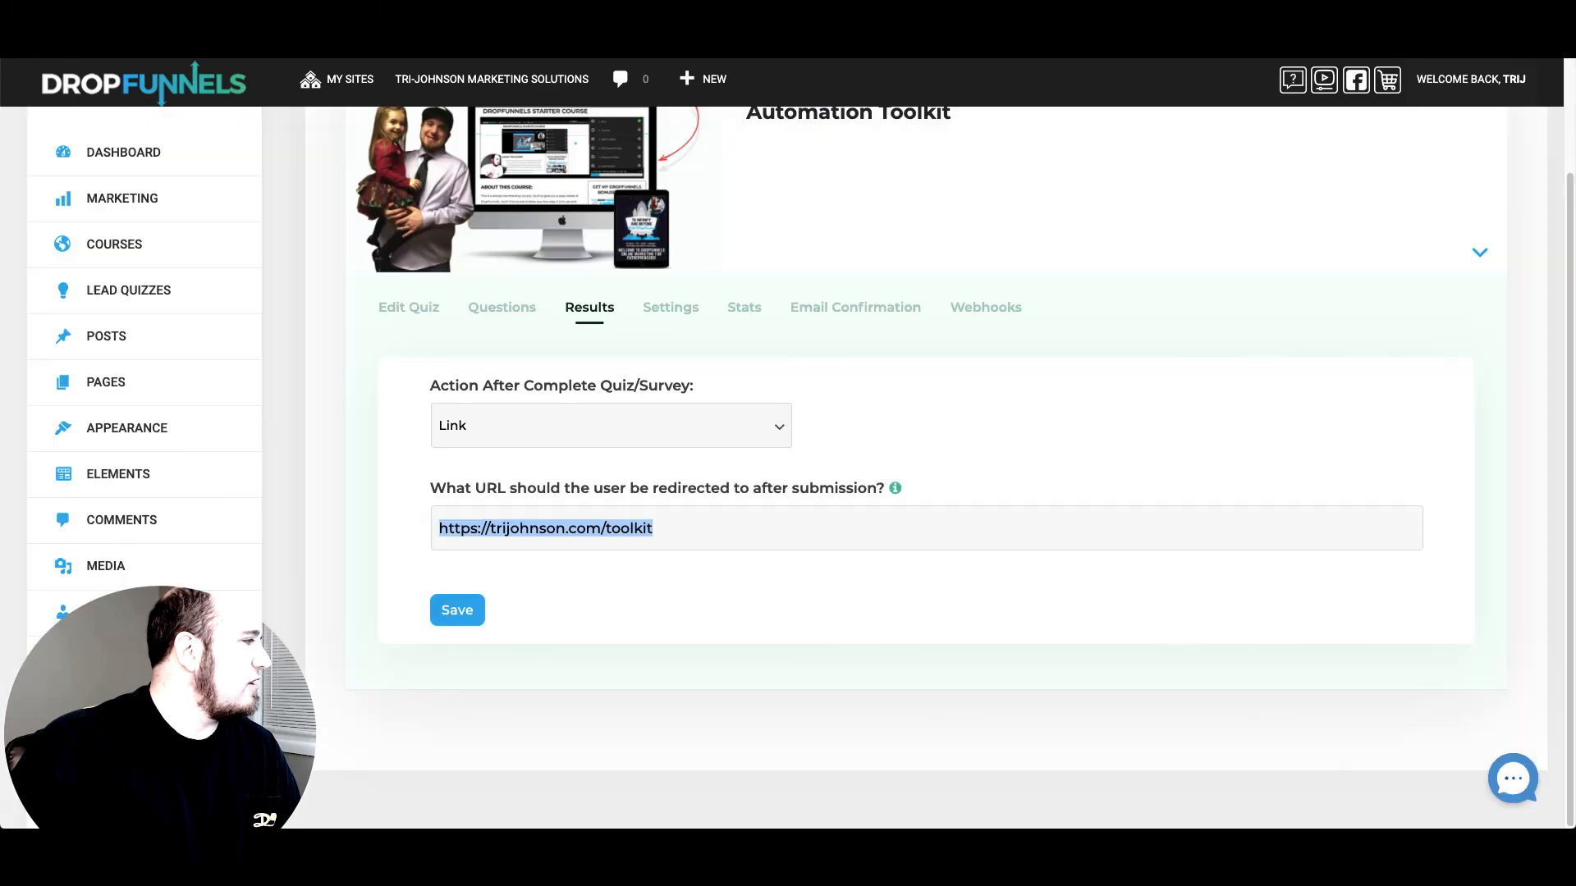
# Return to the DropFunnels dashboard showing 453 traffic, $2591.00 revenue and 104 leads
pyautogui.scroll(3, 788, 419)
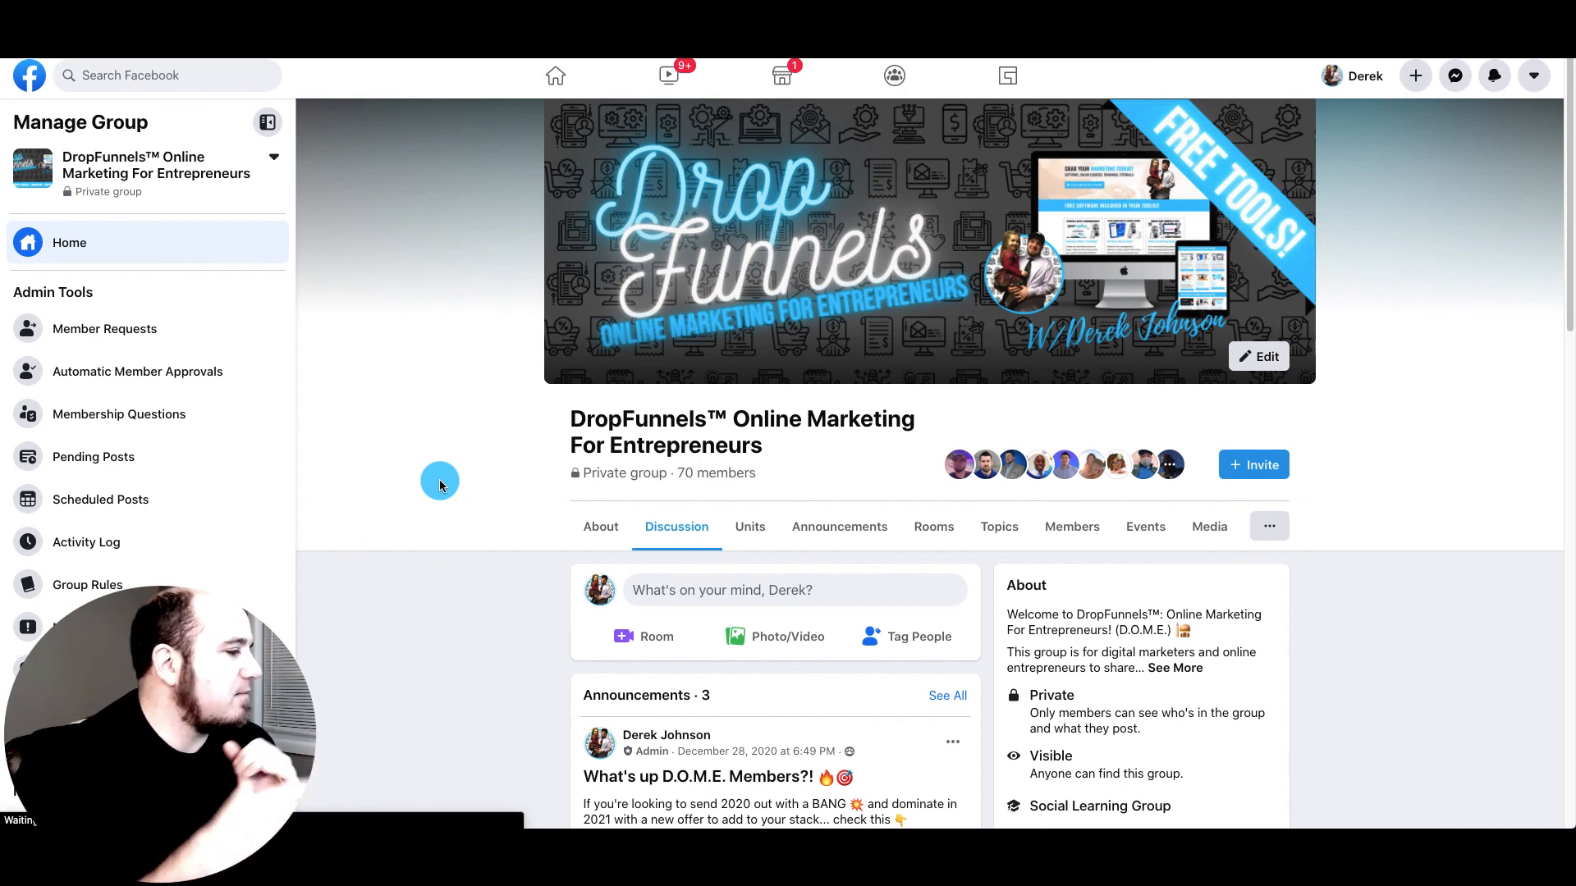
pyautogui.click(271, 24)
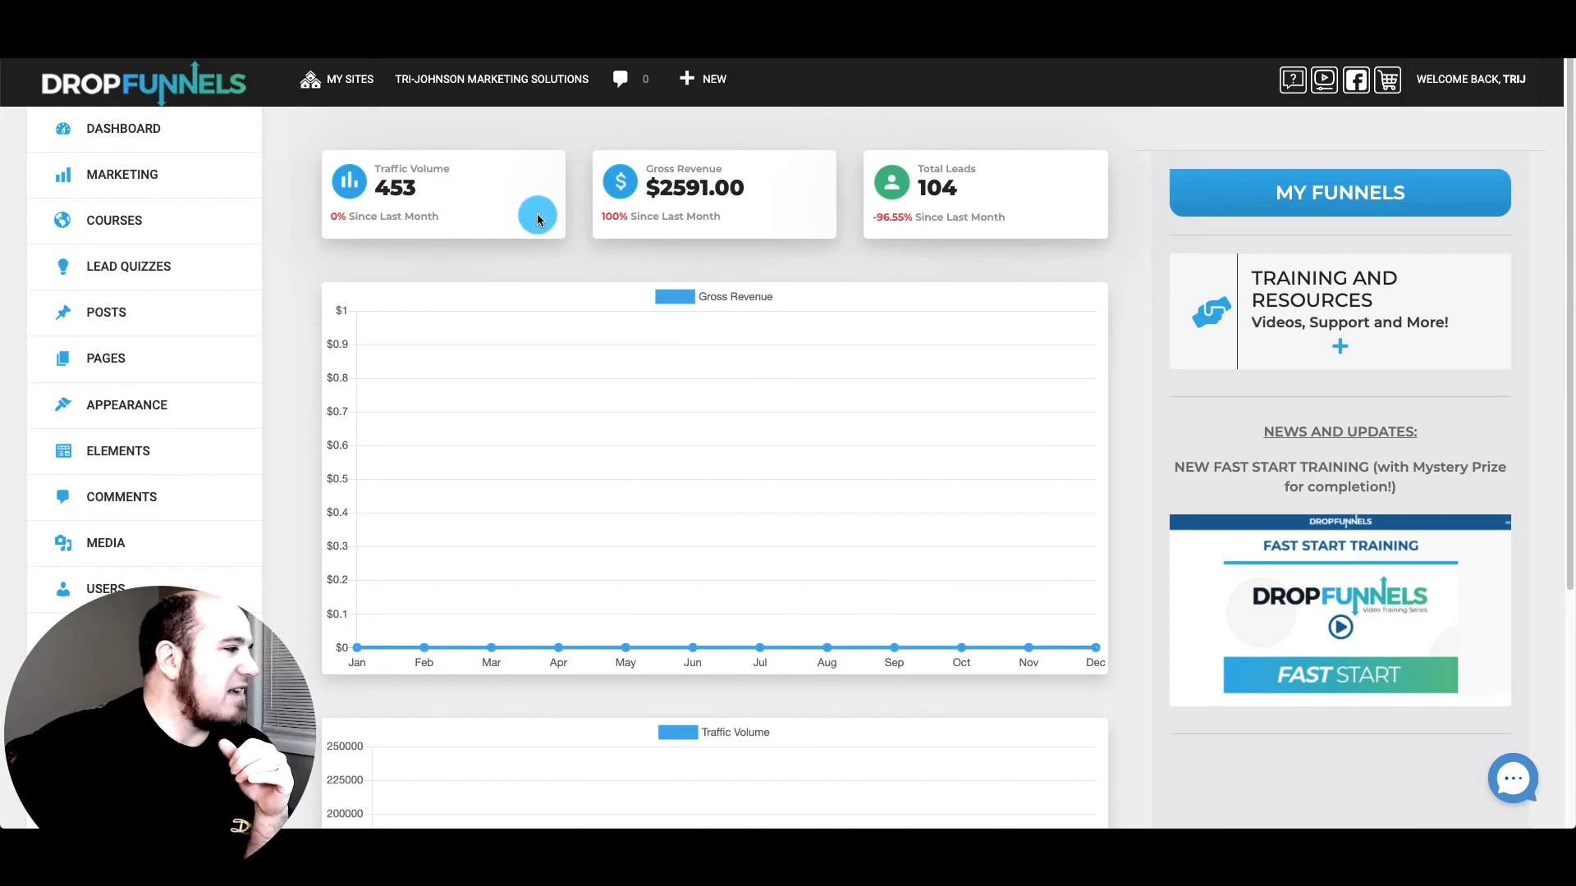